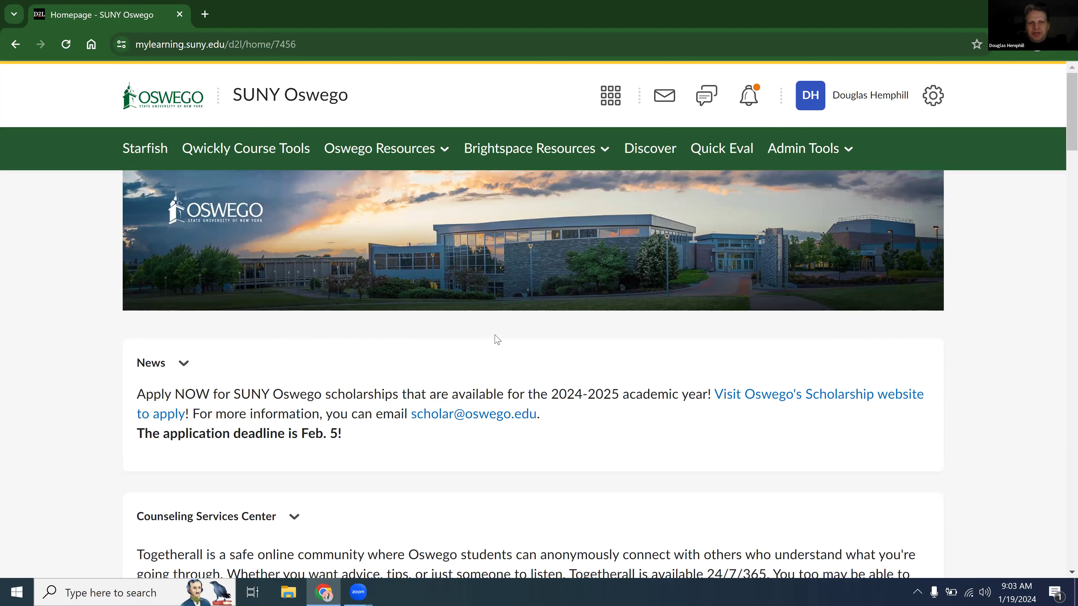
Open the inactive New Function Test Course from the My Courses list on the home page.
{"action": "scroll", "coordinate": [496, 341], "scroll_direction": "down", "scroll_amount": 6}
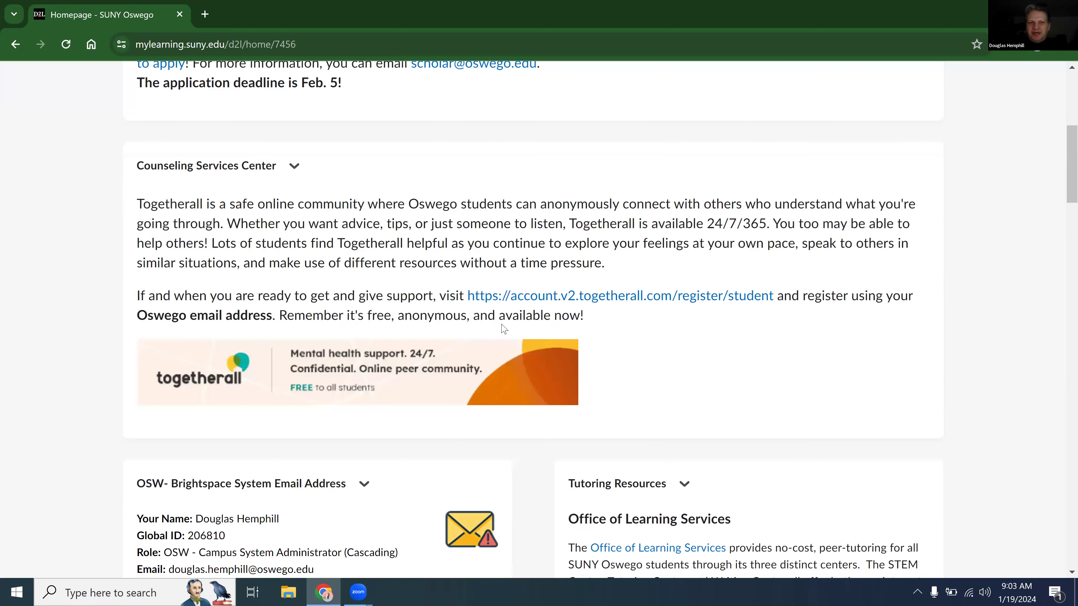
{"action": "scroll", "coordinate": [504, 329], "scroll_direction": "down", "scroll_amount": 5}
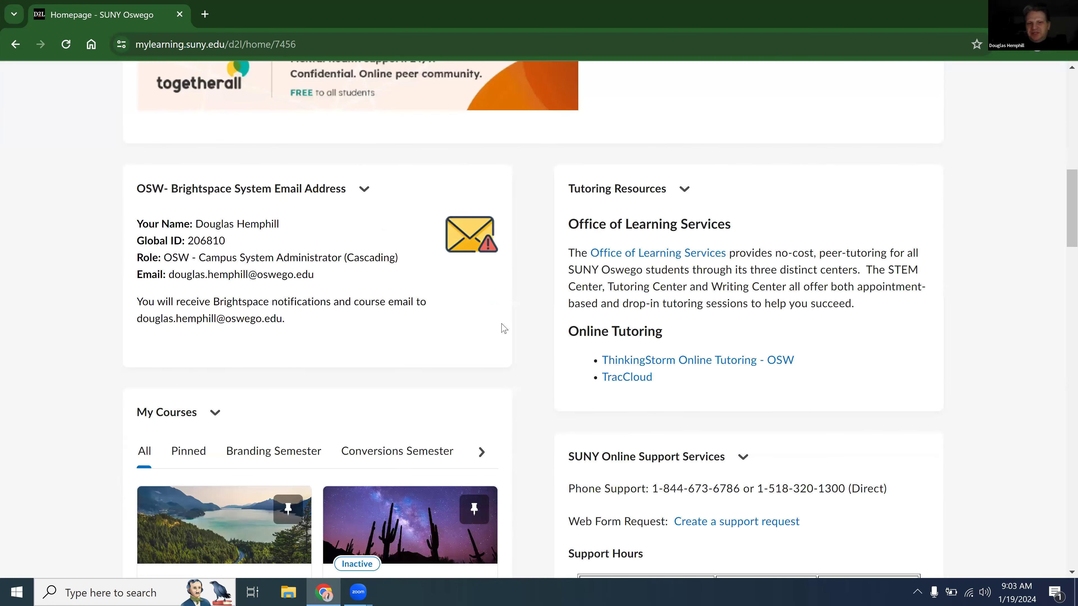
{"action": "scroll", "coordinate": [504, 329], "scroll_direction": "down", "scroll_amount": 2}
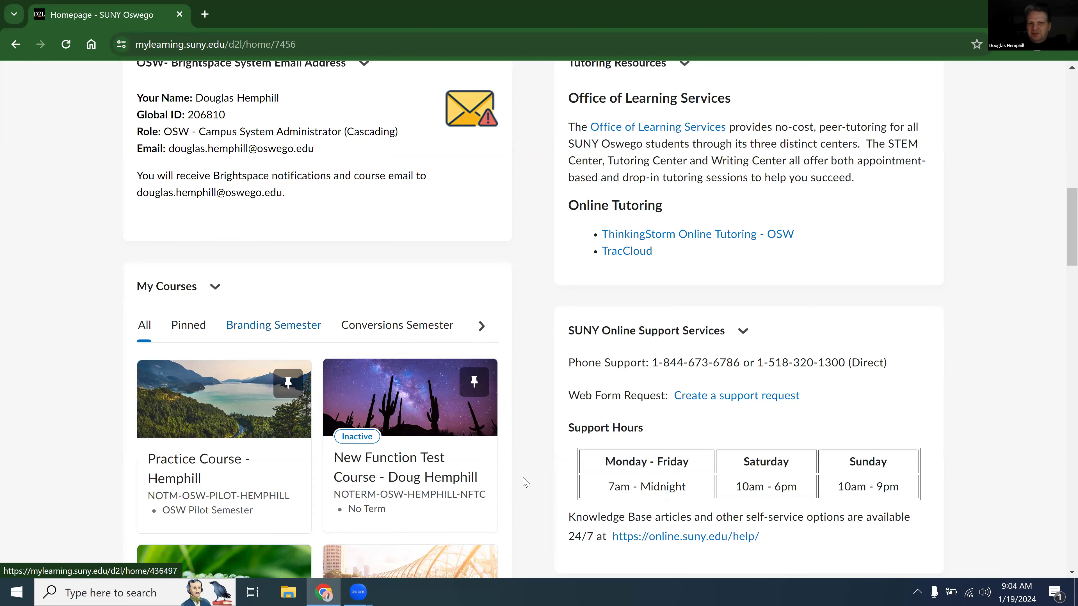
{"action": "left_click", "coordinate": [347, 434]}
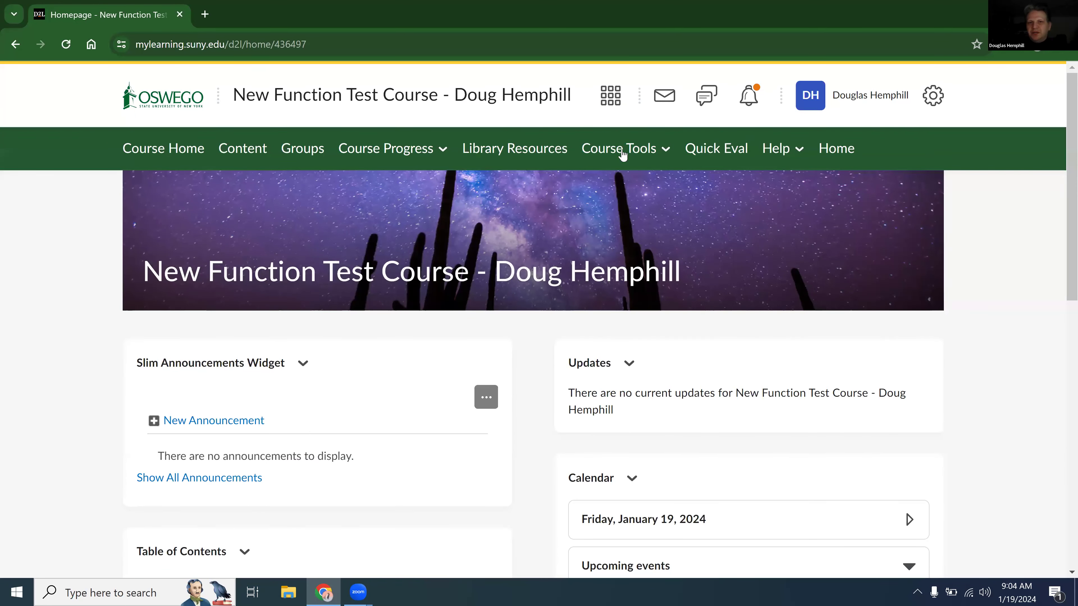
Open the course offering information from the course administration tools and examine the "Course is active" setting.
{"action": "left_click", "coordinate": [620, 152]}
{"action": "scroll", "coordinate": [620, 382], "scroll_direction": "down", "scroll_amount": 1}
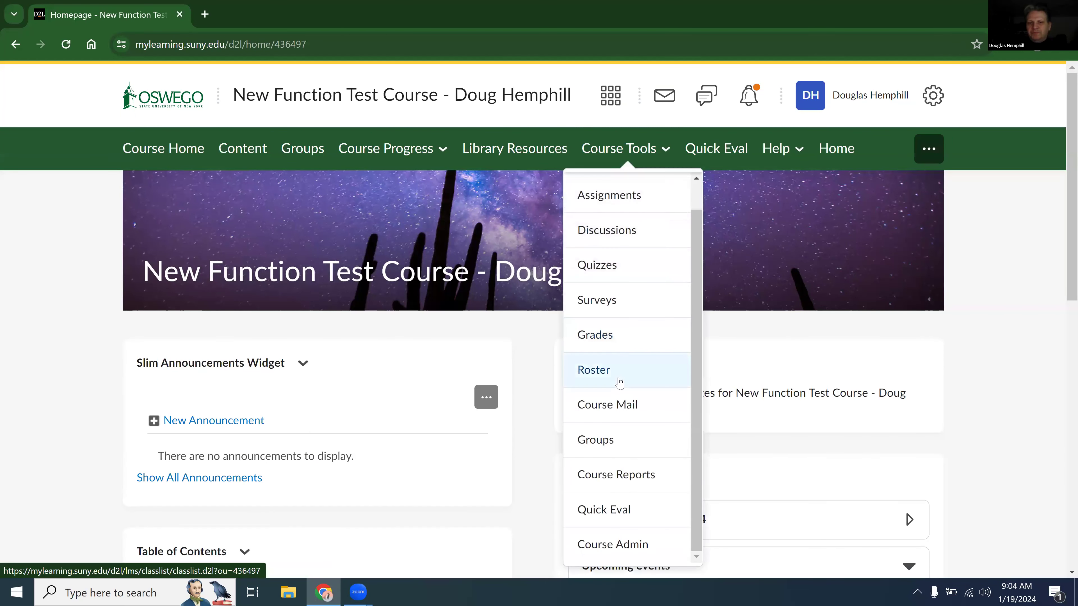
{"action": "left_click", "coordinate": [641, 548]}
{"action": "left_click", "coordinate": [435, 313]}
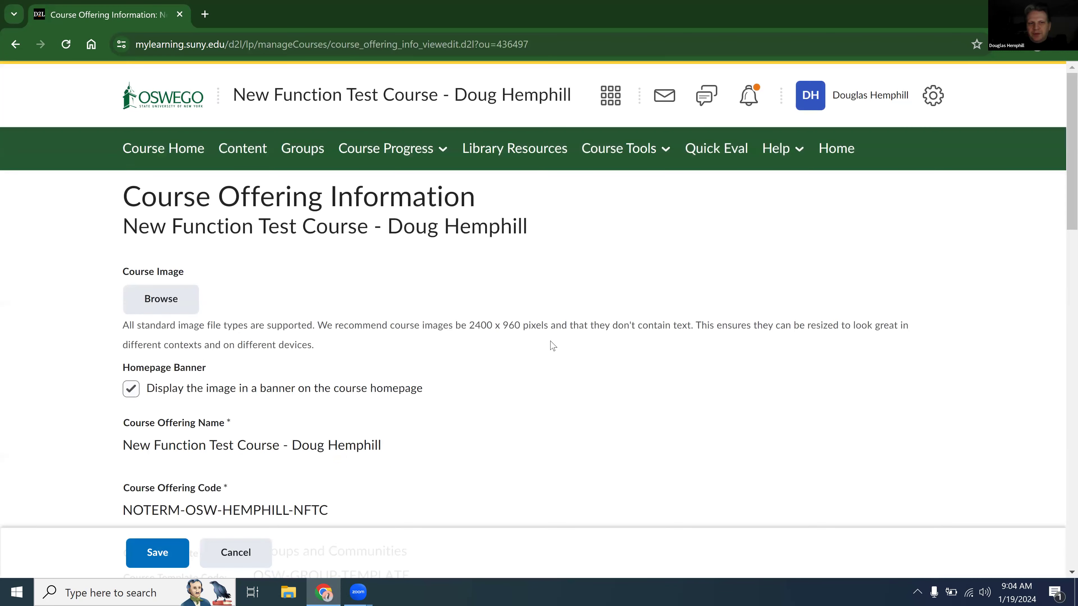
{"action": "scroll", "coordinate": [553, 346], "scroll_direction": "down", "scroll_amount": 10}
{"action": "scroll", "coordinate": [553, 346], "scroll_direction": "down", "scroll_amount": 3}
{"action": "scroll", "coordinate": [550, 344], "scroll_direction": "up", "scroll_amount": 2}
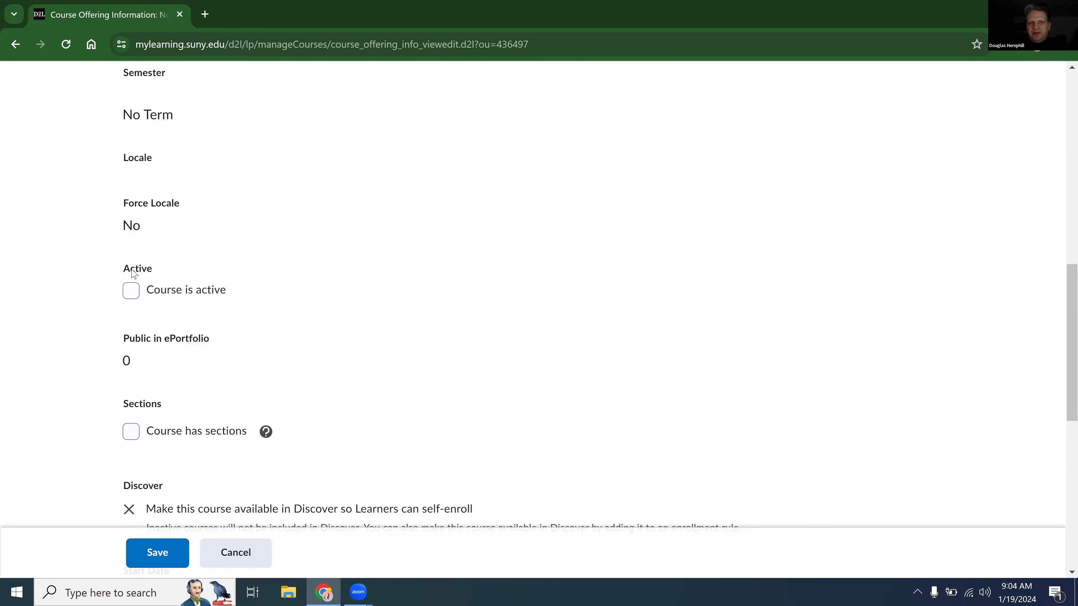
{"action": "left_click_drag", "start_coordinate": [124, 267], "coordinate": [149, 278]}
Leave the course offering information without saving and open the content area of the Practice Course.
{"action": "left_click", "coordinate": [236, 552]}
{"action": "left_click", "coordinate": [163, 149]}
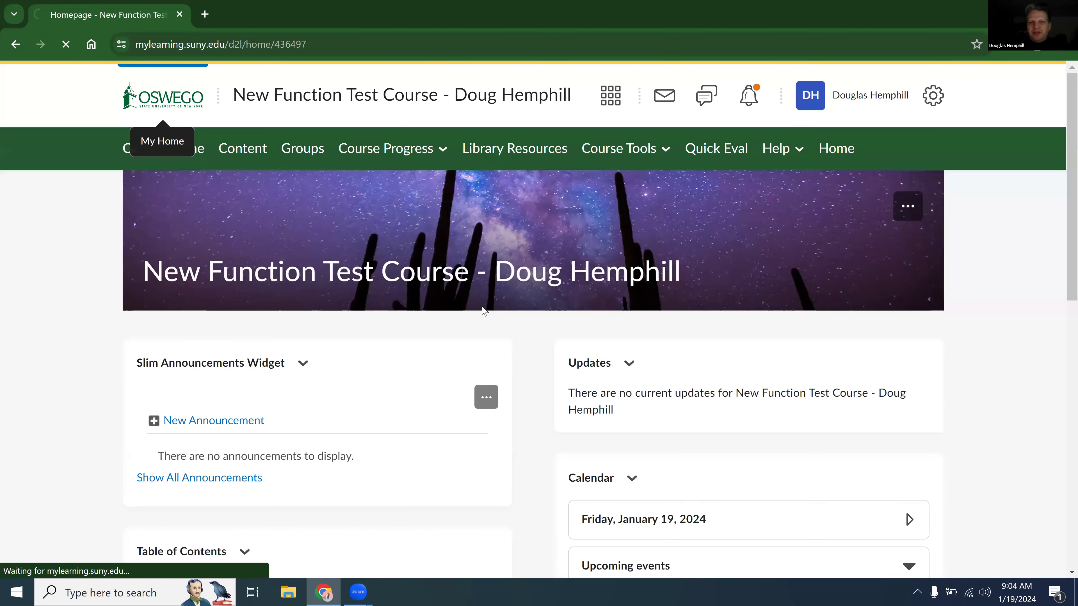
{"action": "scroll", "coordinate": [484, 311], "scroll_direction": "down", "scroll_amount": 5}
{"action": "scroll", "coordinate": [442, 329], "scroll_direction": "down", "scroll_amount": 10}
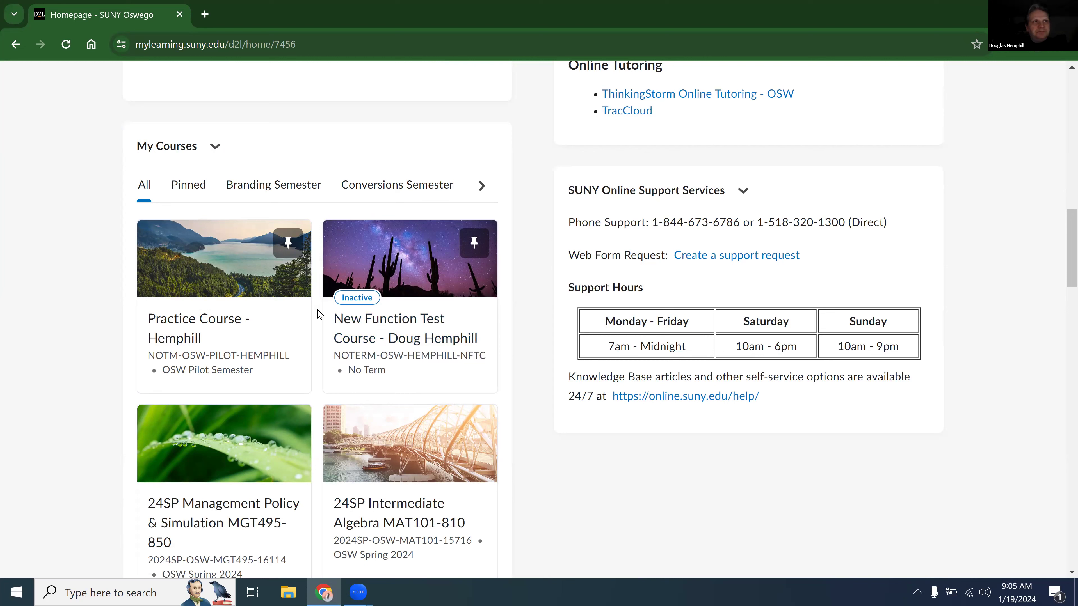
{"action": "left_click", "coordinate": [194, 327]}
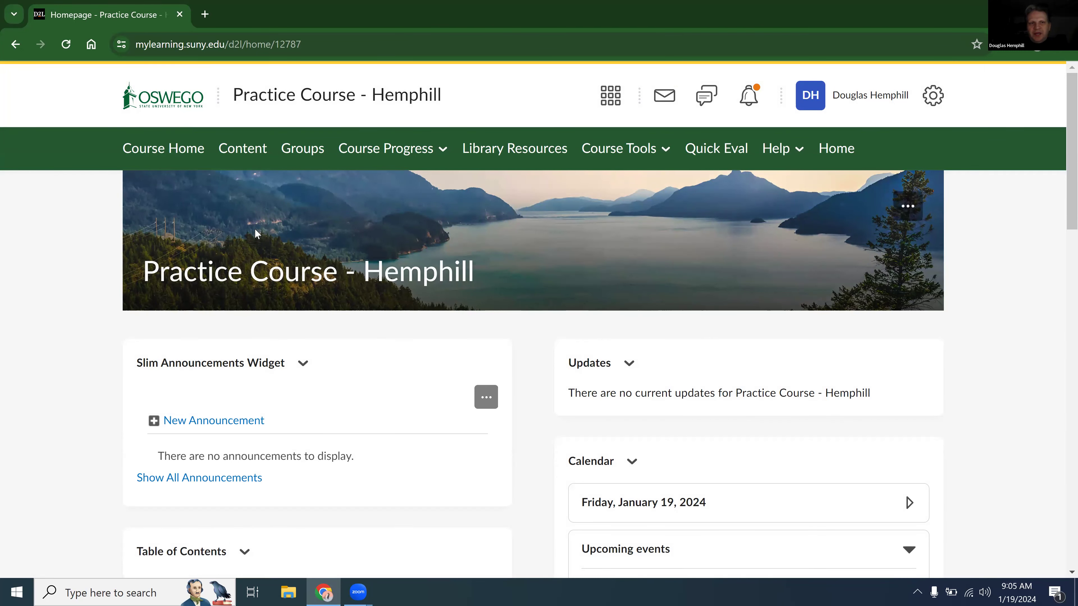
{"action": "left_click", "coordinate": [246, 150]}
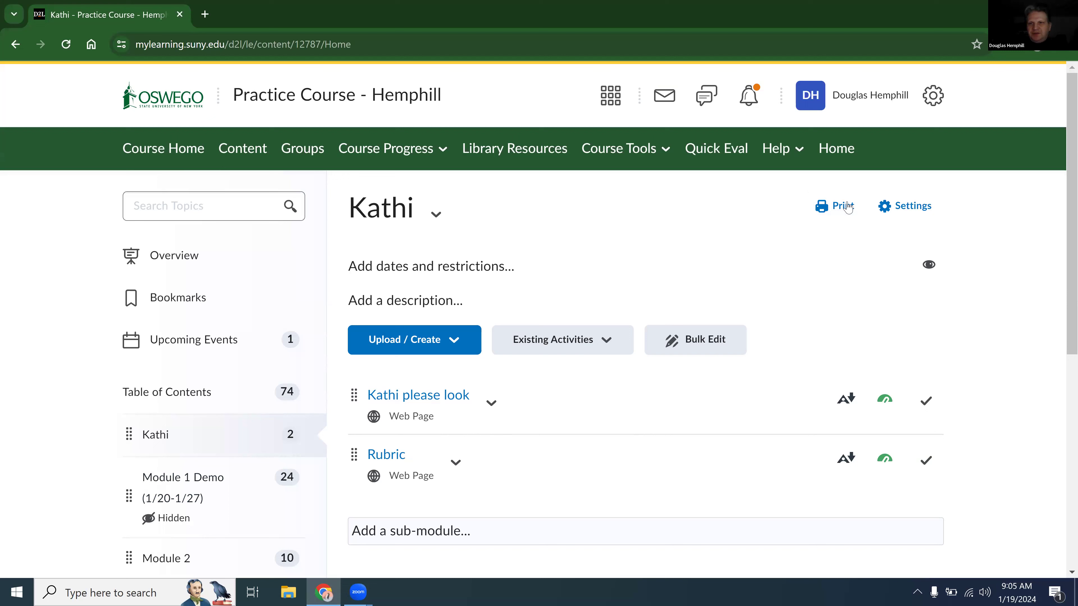
Switch the first content module to hidden and back to visible, repeating the change once.
{"action": "left_click", "coordinate": [926, 275]}
{"action": "left_click", "coordinate": [921, 267]}
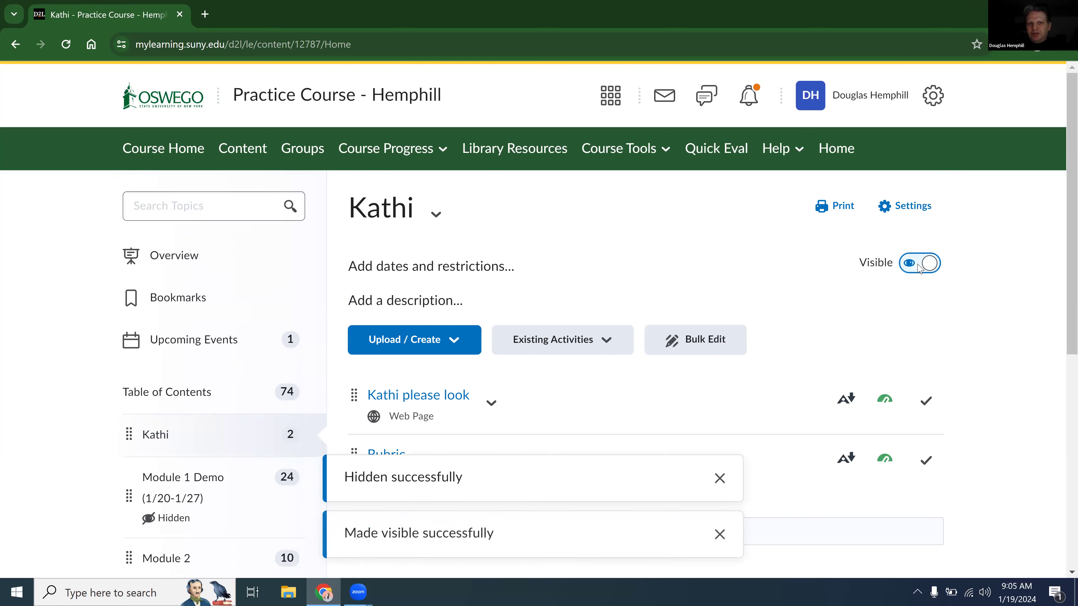
{"action": "left_click", "coordinate": [927, 267]}
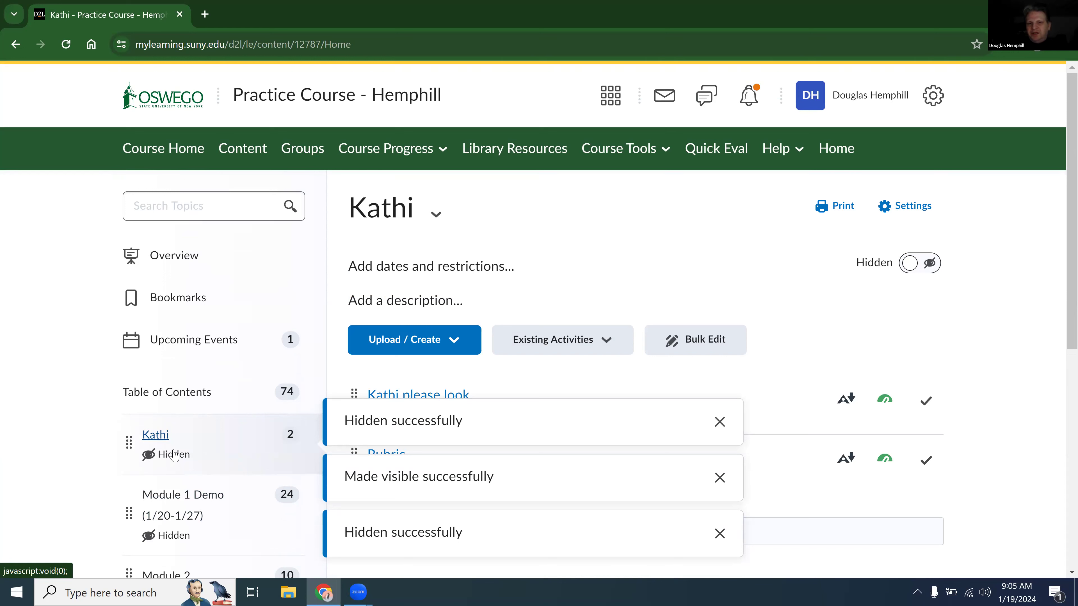
{"action": "left_click", "coordinate": [920, 264]}
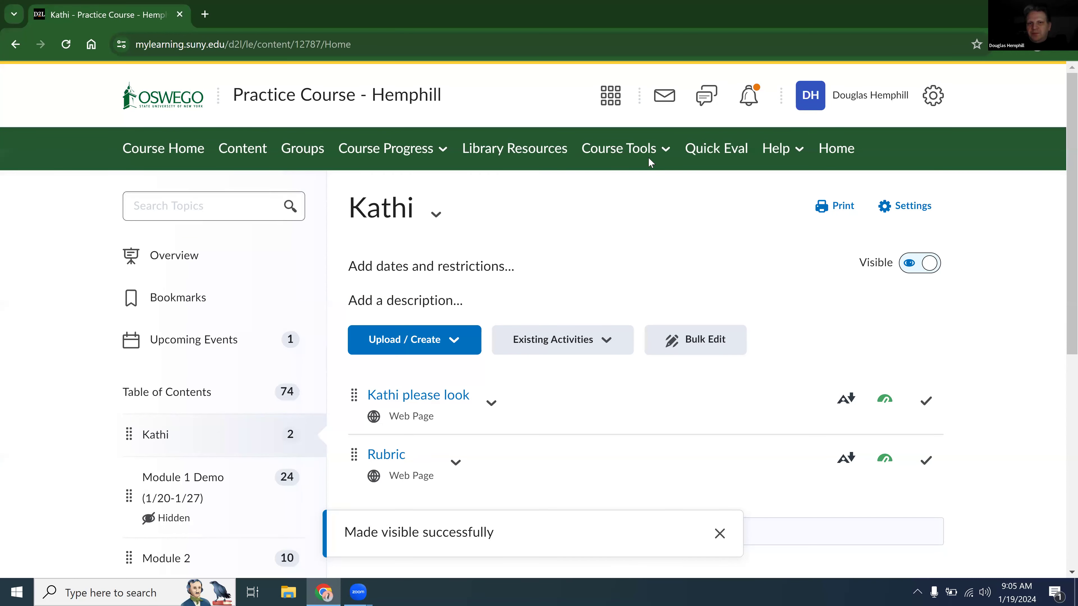
Examine the visibility options available in the action lists of the first module and its two web page topics.
{"action": "left_click", "coordinate": [434, 215]}
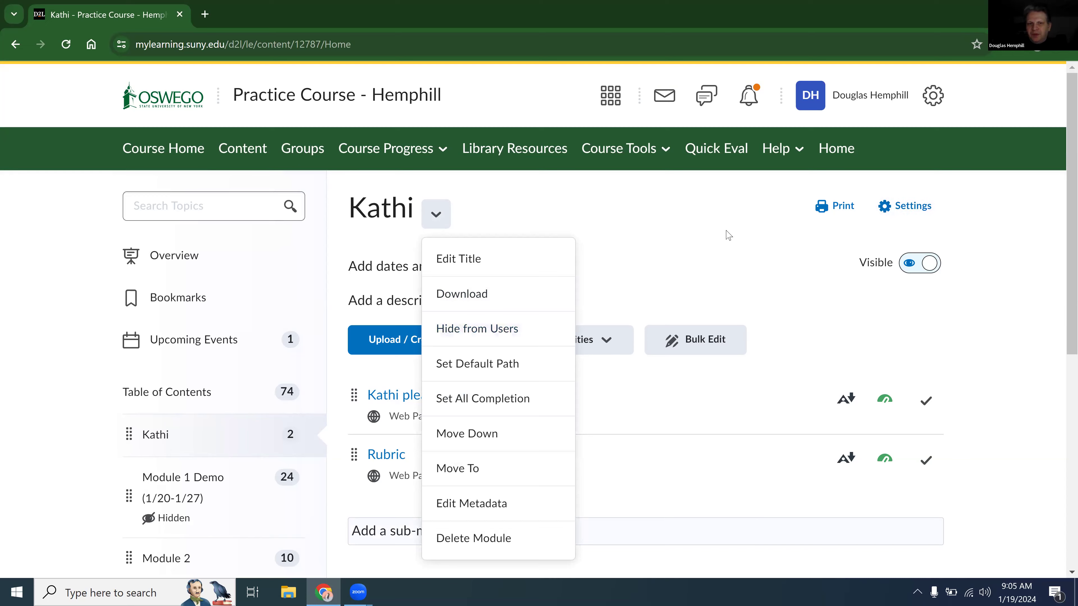
{"action": "left_click", "coordinate": [664, 292]}
{"action": "scroll", "coordinate": [650, 301], "scroll_direction": "down", "scroll_amount": 3}
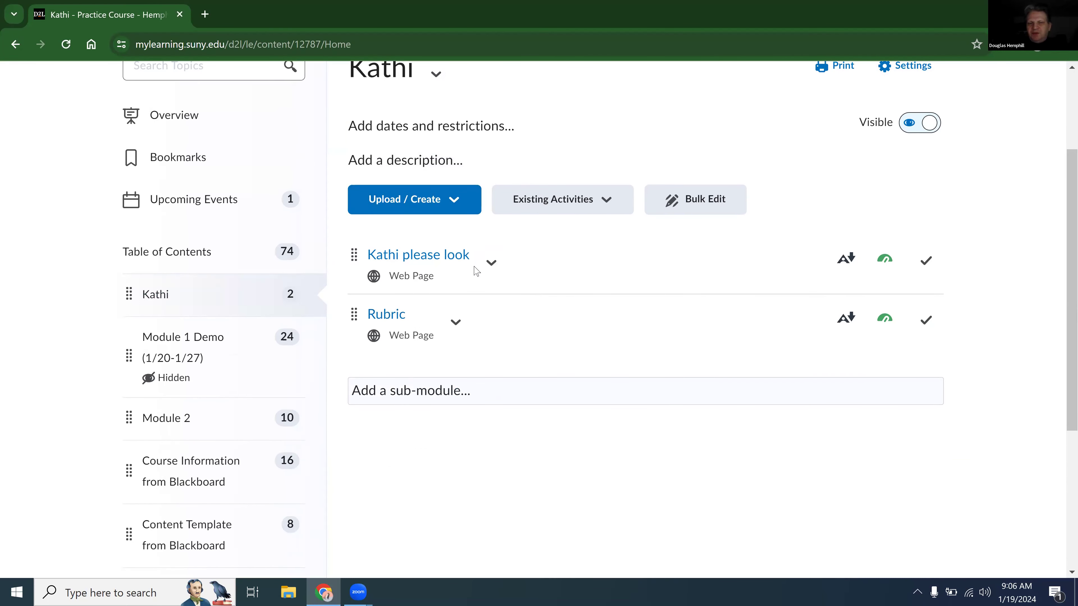
{"action": "left_click", "coordinate": [493, 265]}
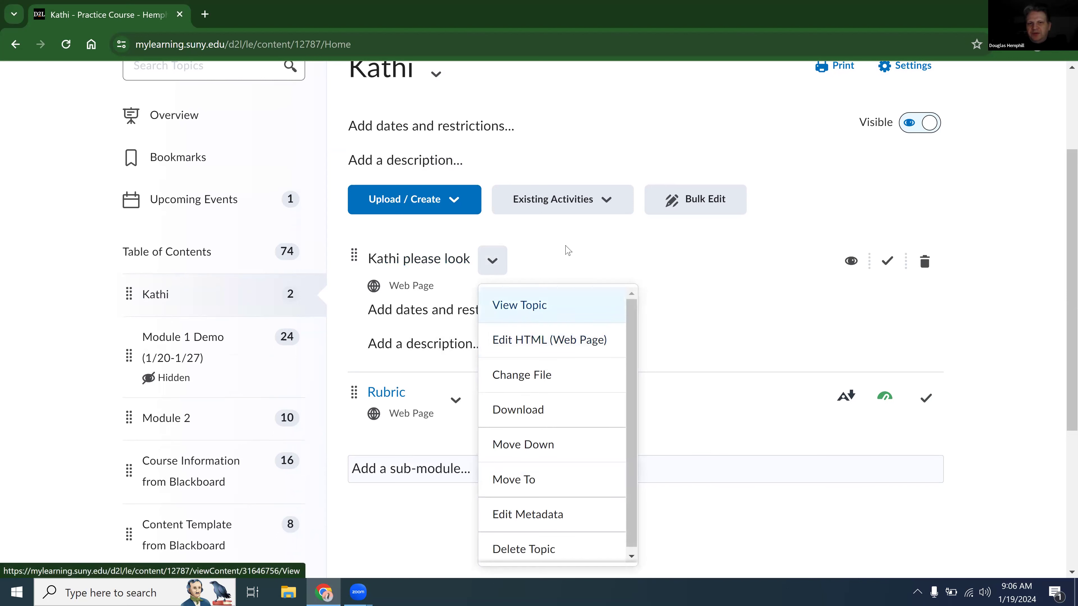
{"action": "left_click", "coordinate": [552, 263]}
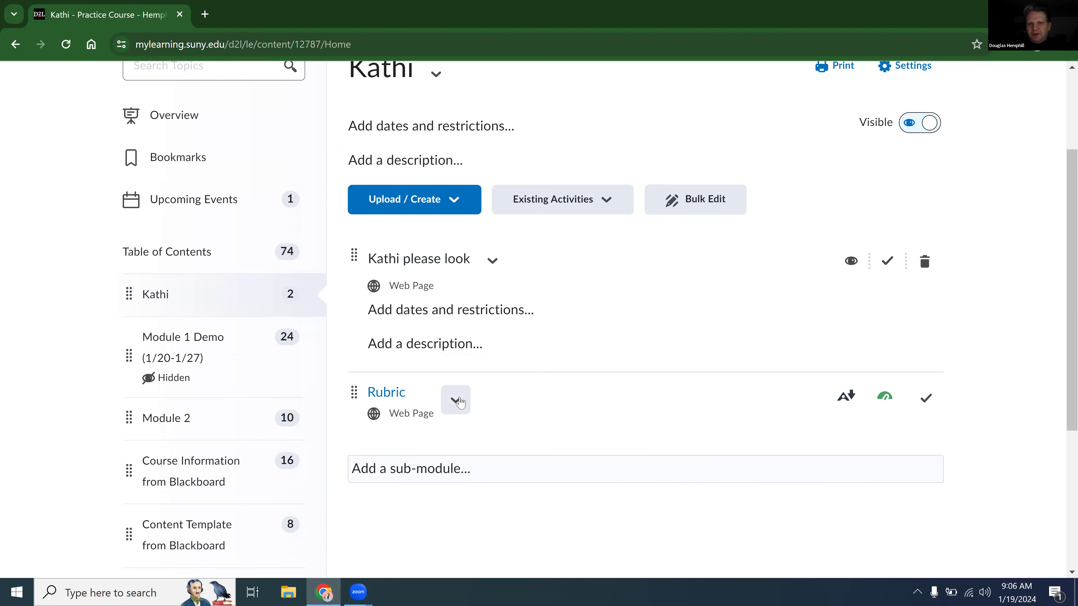
{"action": "left_click", "coordinate": [456, 400]}
{"action": "scroll", "coordinate": [495, 297], "scroll_direction": "up", "scroll_amount": 3}
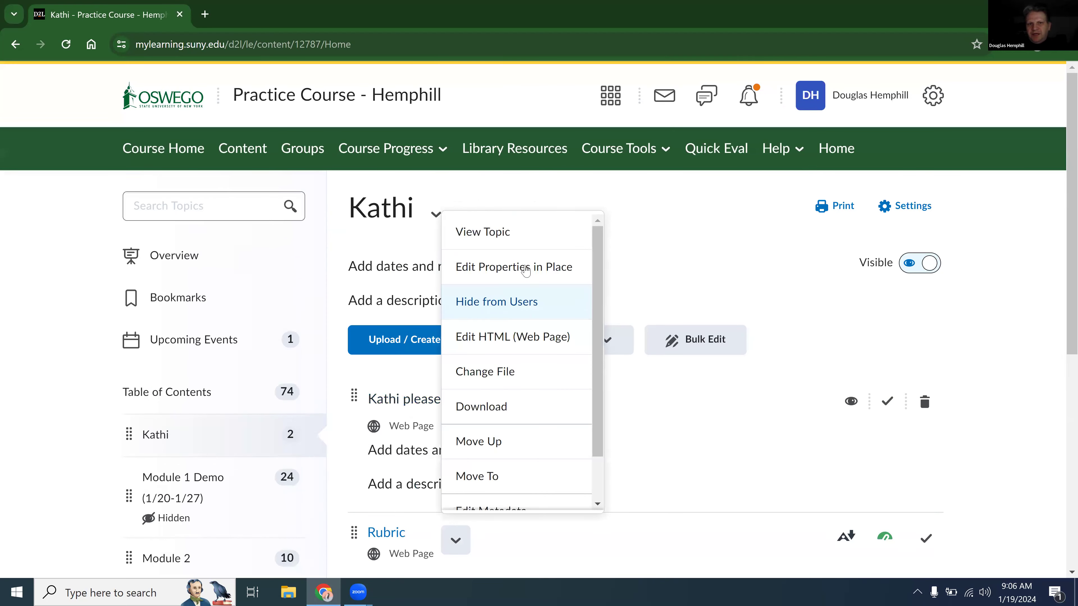
{"action": "left_click", "coordinate": [692, 373]}
{"action": "scroll", "coordinate": [691, 374], "scroll_direction": "down", "scroll_amount": 3}
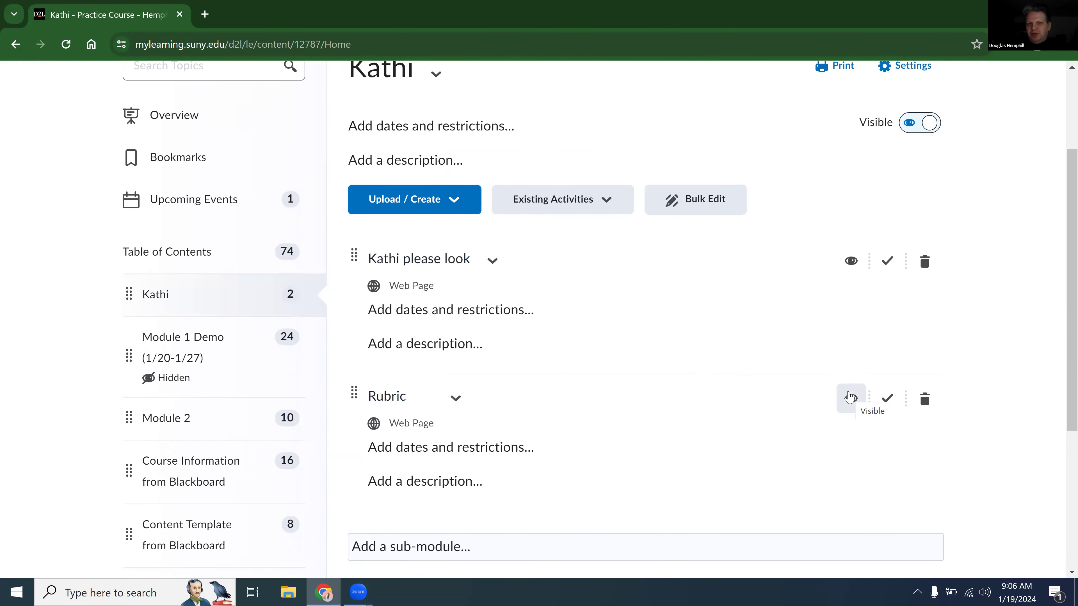
Open the Rubric topic and switch it to hidden and back to visible in its activity details.
{"action": "scroll", "coordinate": [844, 397], "scroll_direction": "up", "scroll_amount": 3}
{"action": "left_click", "coordinate": [455, 537]}
{"action": "left_click", "coordinate": [511, 340]}
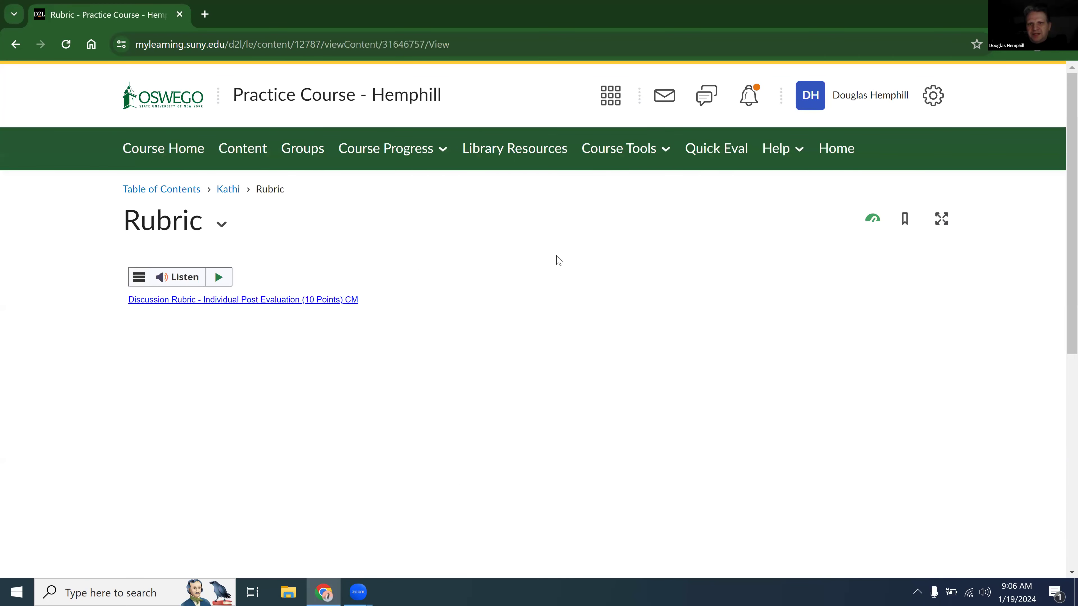
{"action": "scroll", "coordinate": [515, 274], "scroll_direction": "down", "scroll_amount": 8}
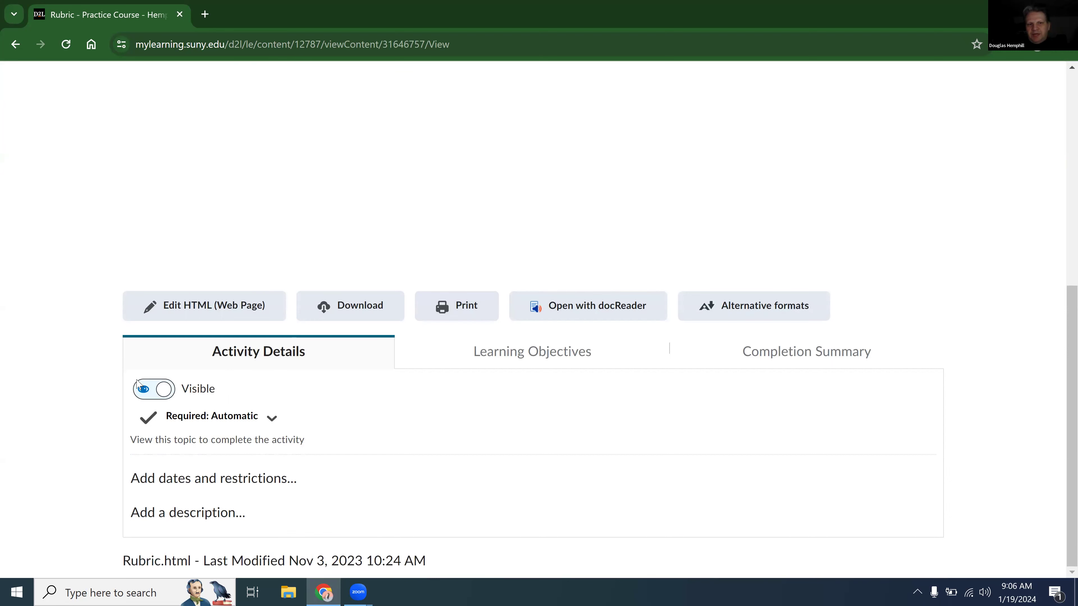
{"action": "left_click", "coordinate": [146, 388]}
{"action": "left_click", "coordinate": [147, 388]}
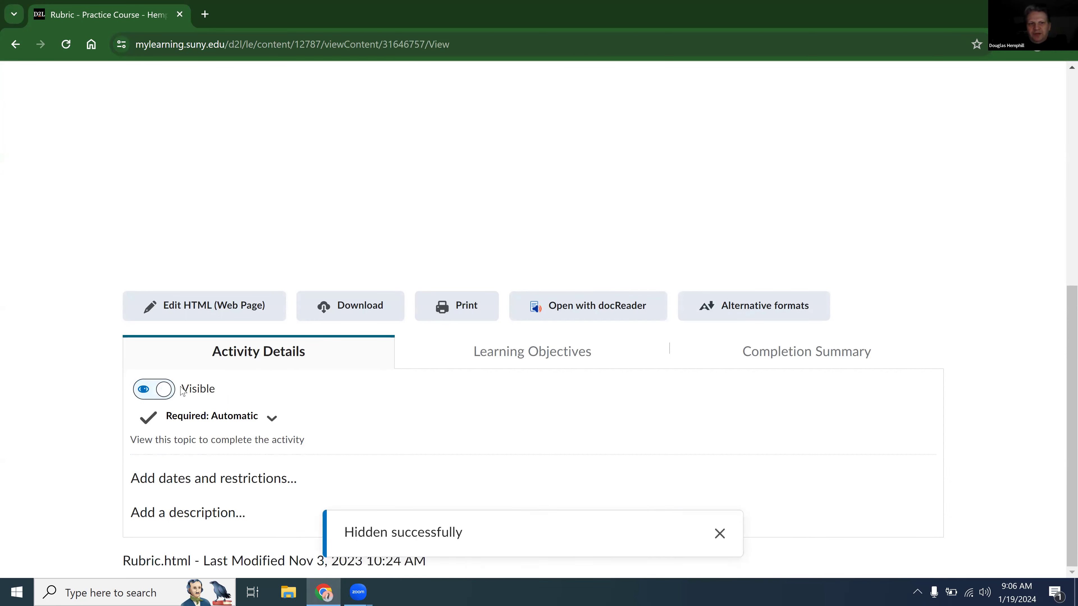
{"action": "scroll", "coordinate": [317, 420], "scroll_direction": "up", "scroll_amount": 6}
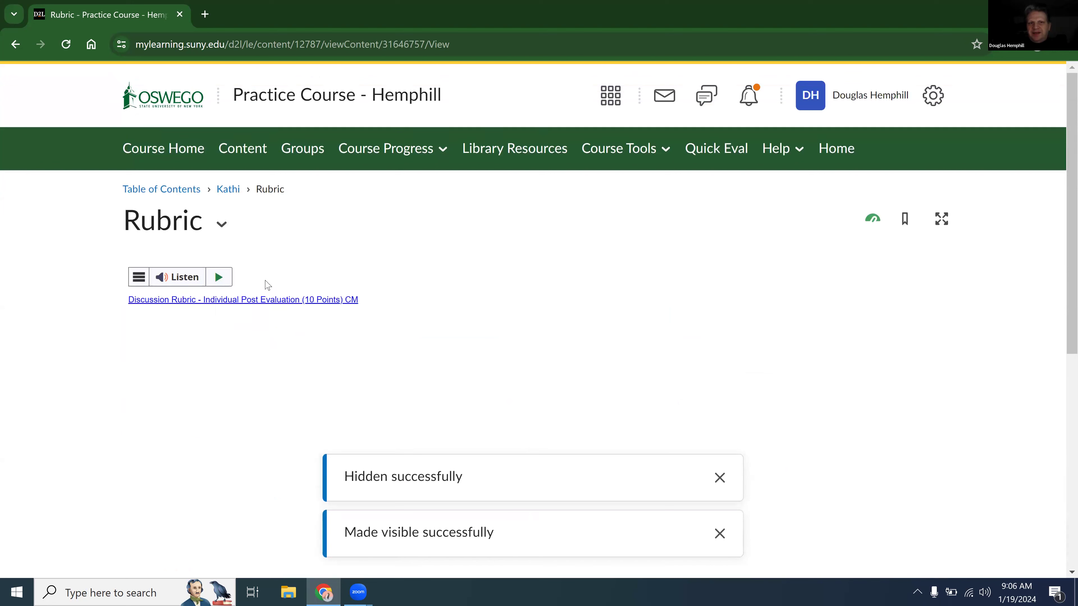
Hide the Rubric topic from users through its title actions and reopen them at the option to make it visible.
{"action": "left_click", "coordinate": [218, 228]}
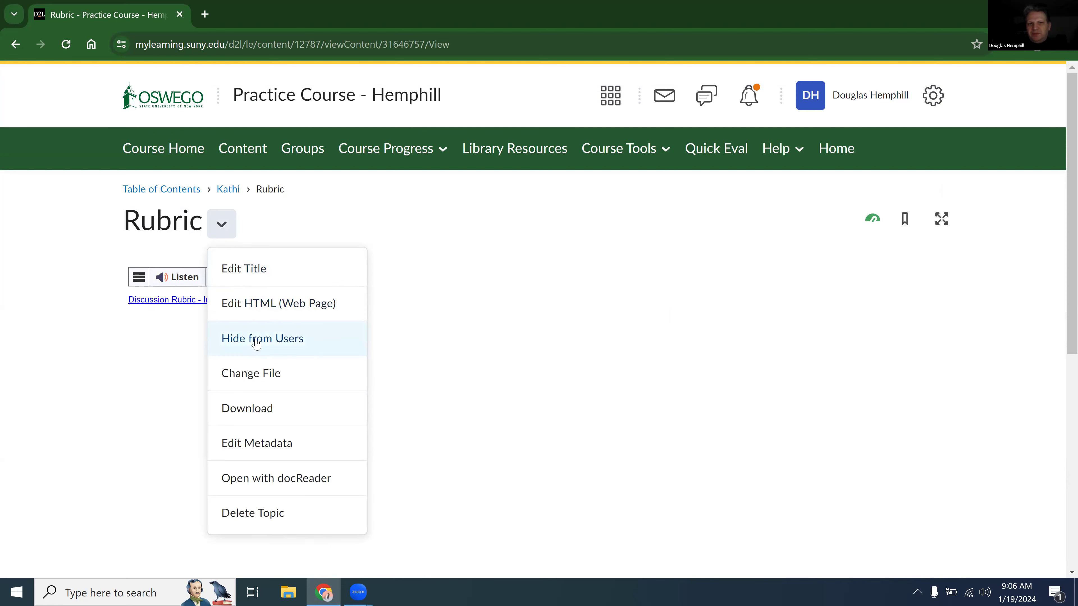
{"action": "left_click", "coordinate": [256, 344]}
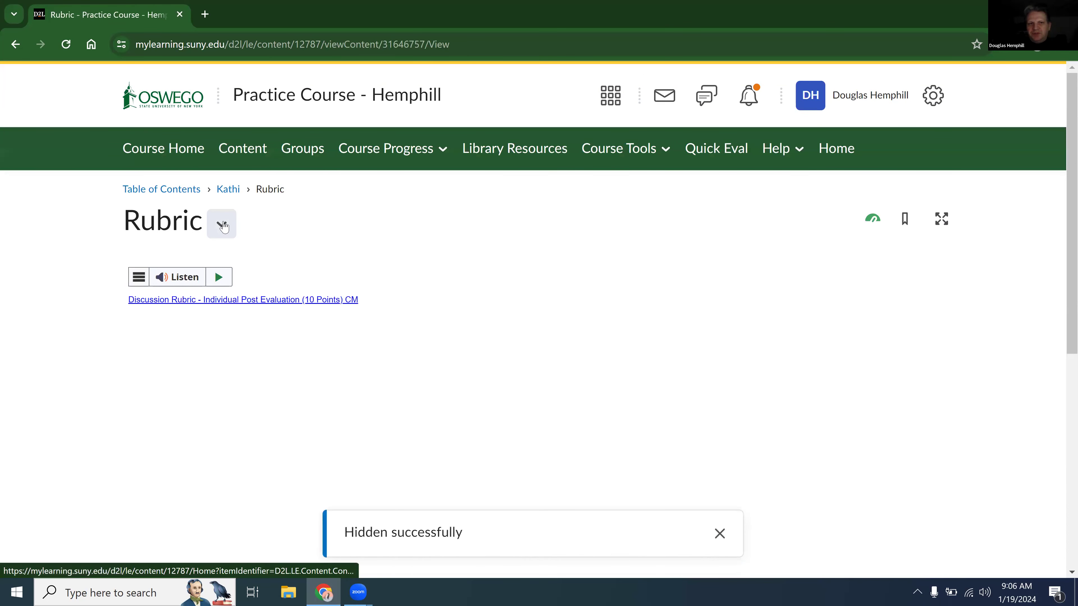
{"action": "left_click", "coordinate": [222, 228]}
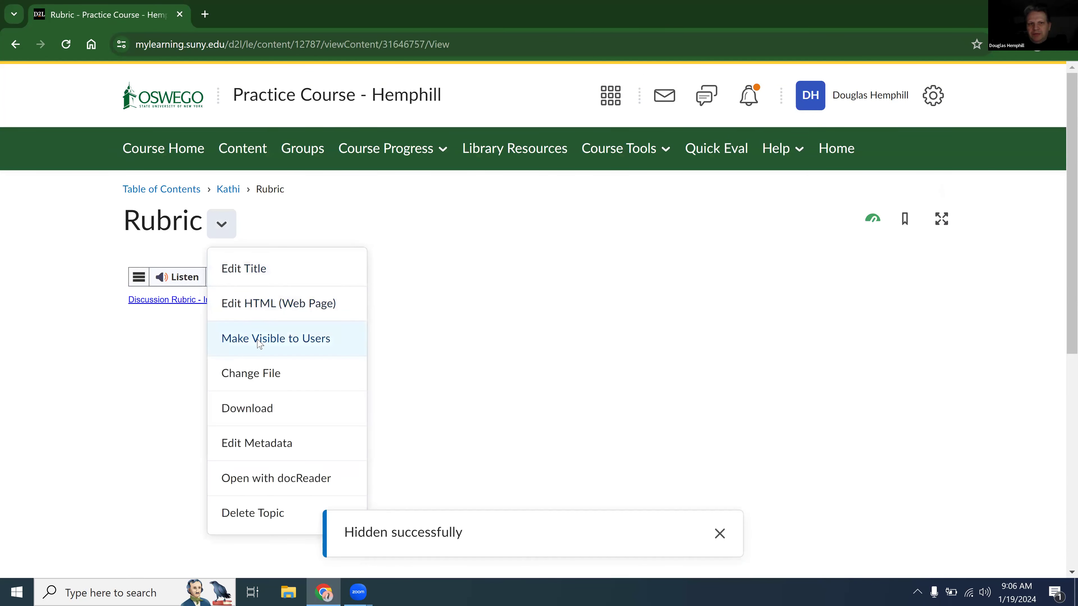
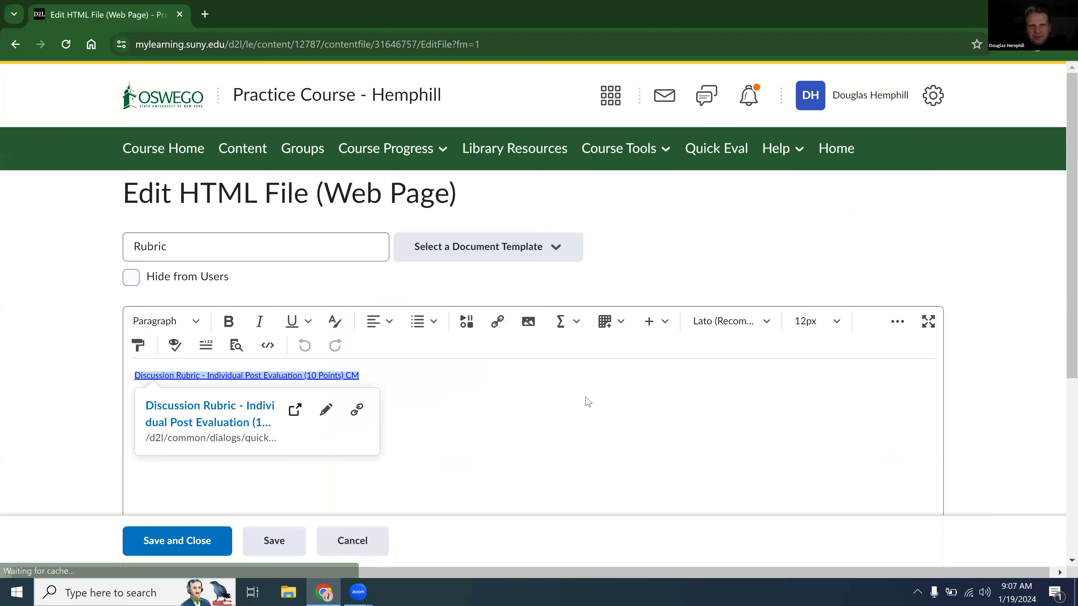
Look over the Rubric web page editor, including its Hide from Users option, and cancel without saving.
{"action": "scroll", "coordinate": [588, 404], "scroll_direction": "down", "scroll_amount": 5}
{"action": "scroll", "coordinate": [741, 492], "scroll_direction": "up", "scroll_amount": 5}
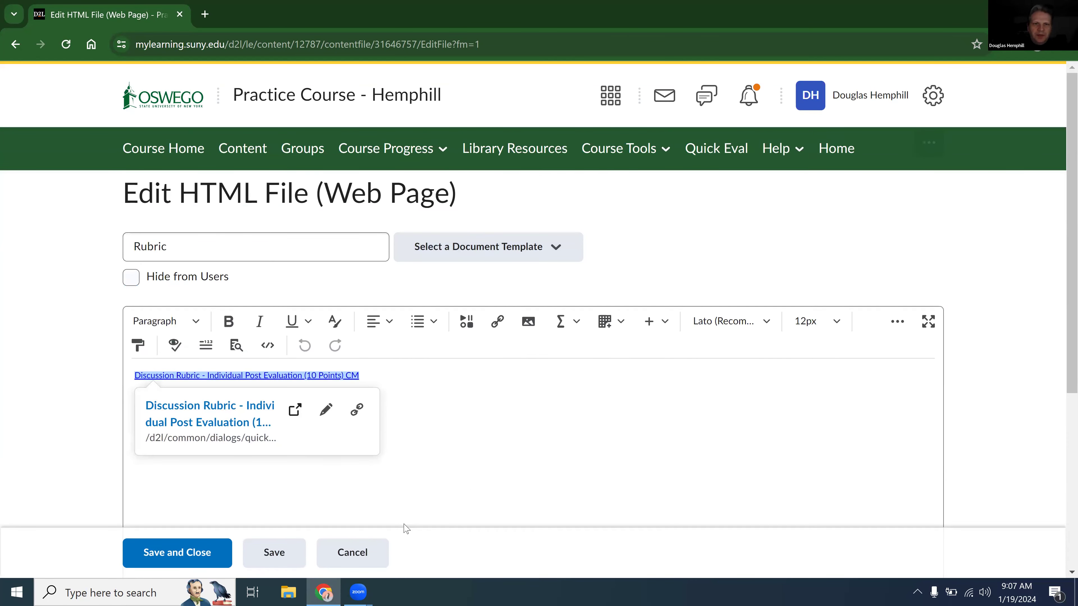
{"action": "left_click", "coordinate": [369, 551]}
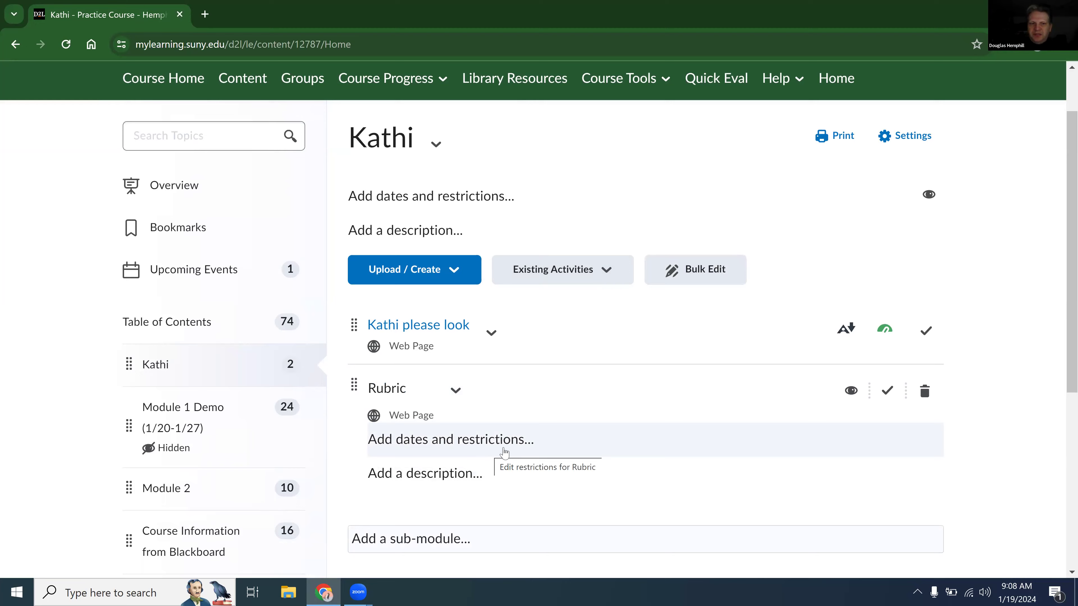
Open the Practice Course's Assignments list from the course tools.
{"action": "scroll", "coordinate": [504, 453], "scroll_direction": "up", "scroll_amount": 2}
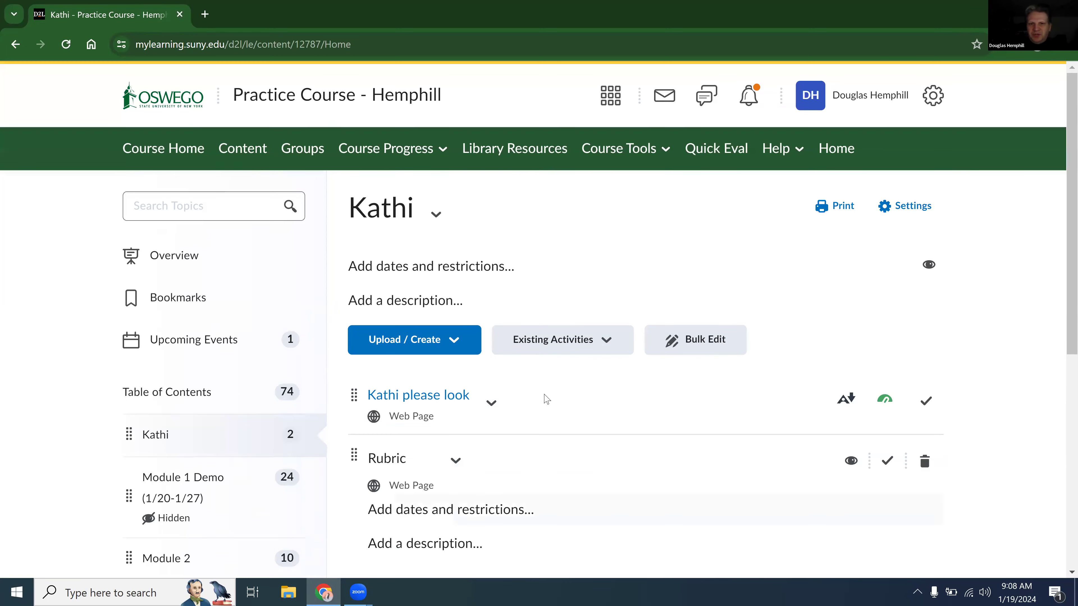
{"action": "left_click", "coordinate": [631, 151]}
{"action": "left_click", "coordinate": [618, 223]}
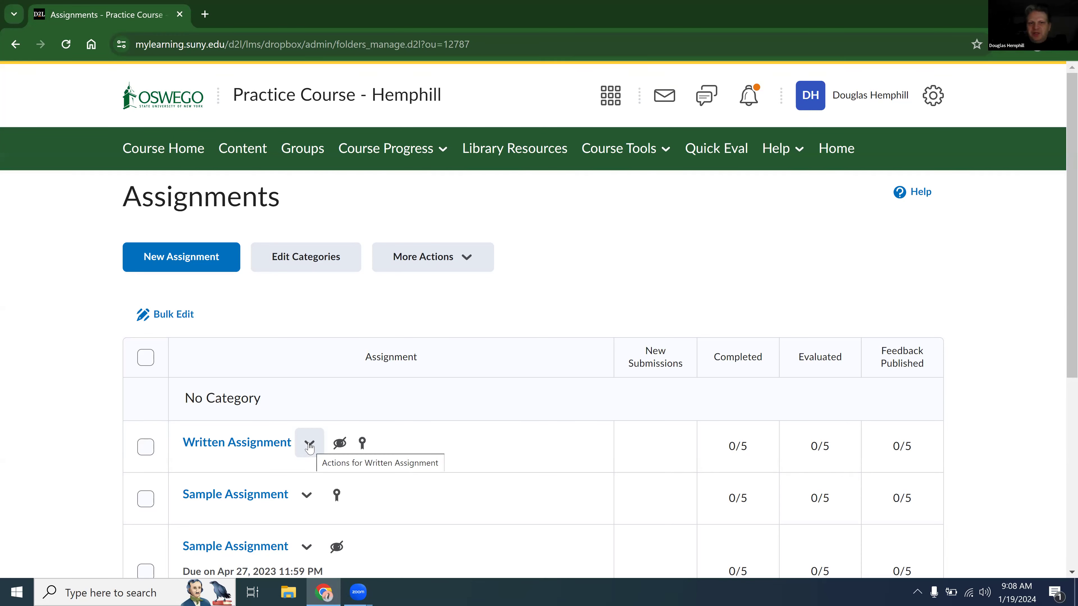
Open the Sample Assignment without a due date for editing and expand its Availability Dates & Conditions.
{"action": "left_click", "coordinate": [307, 495]}
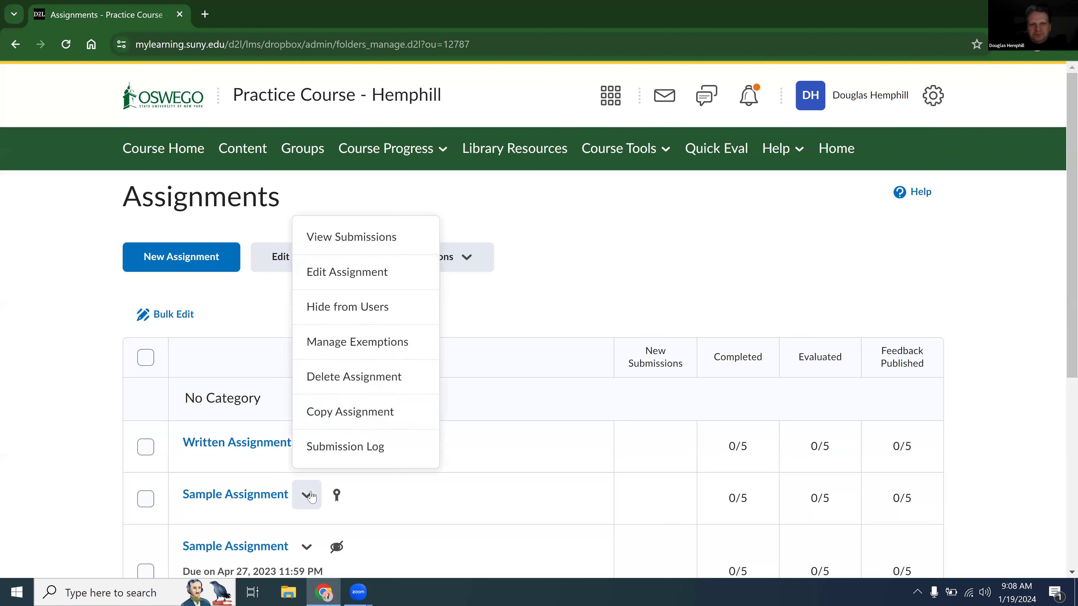
{"action": "left_click", "coordinate": [363, 276]}
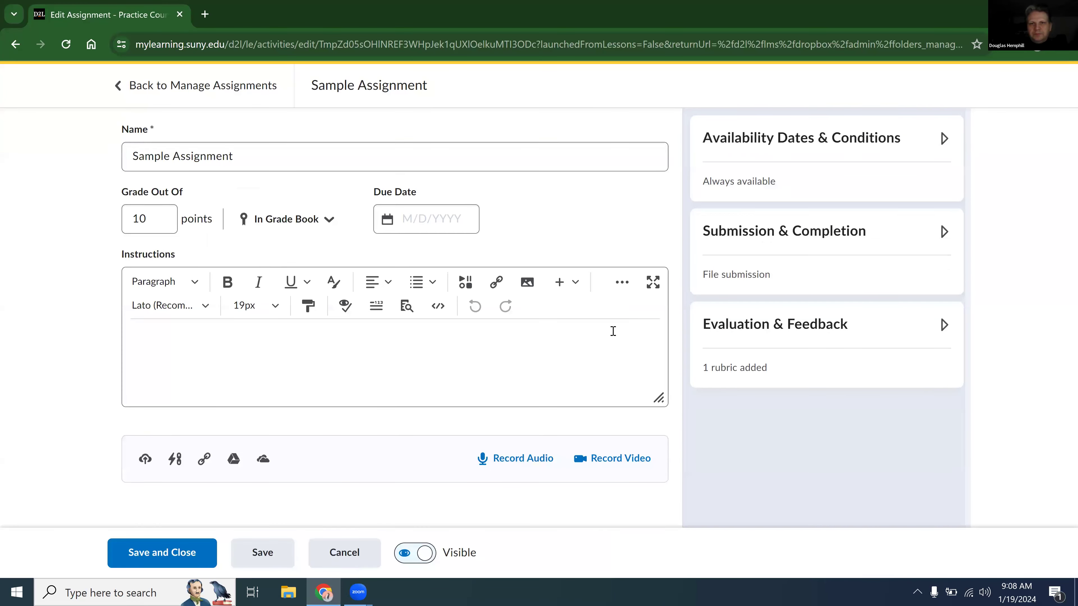
{"action": "left_click", "coordinate": [851, 149]}
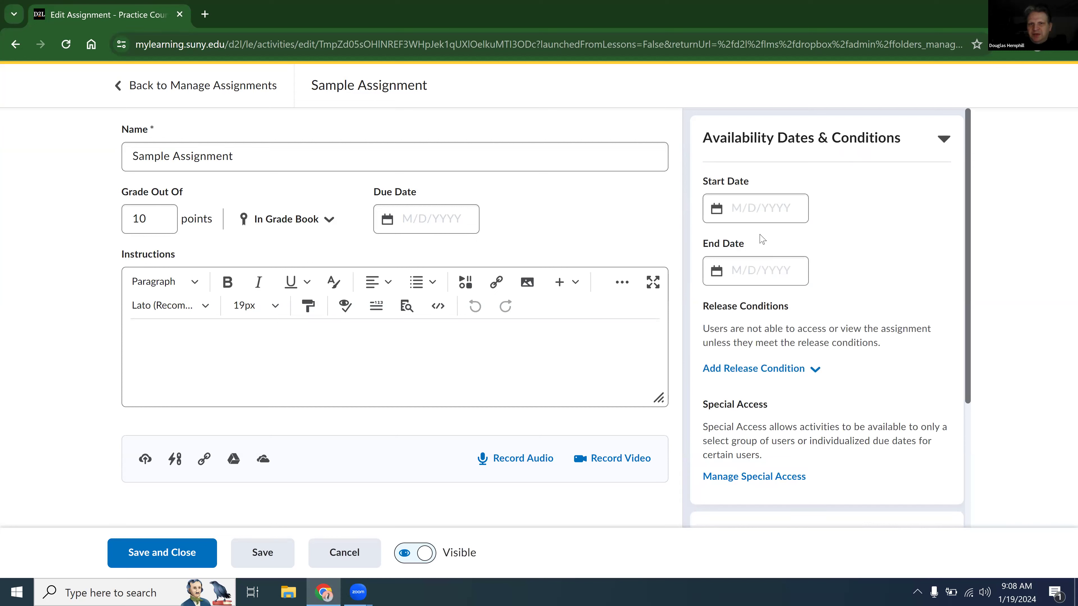
Set the Sample Assignment's start and end dates to 1/22/2024 and discard the changes.
{"action": "left_click", "coordinate": [762, 211]}
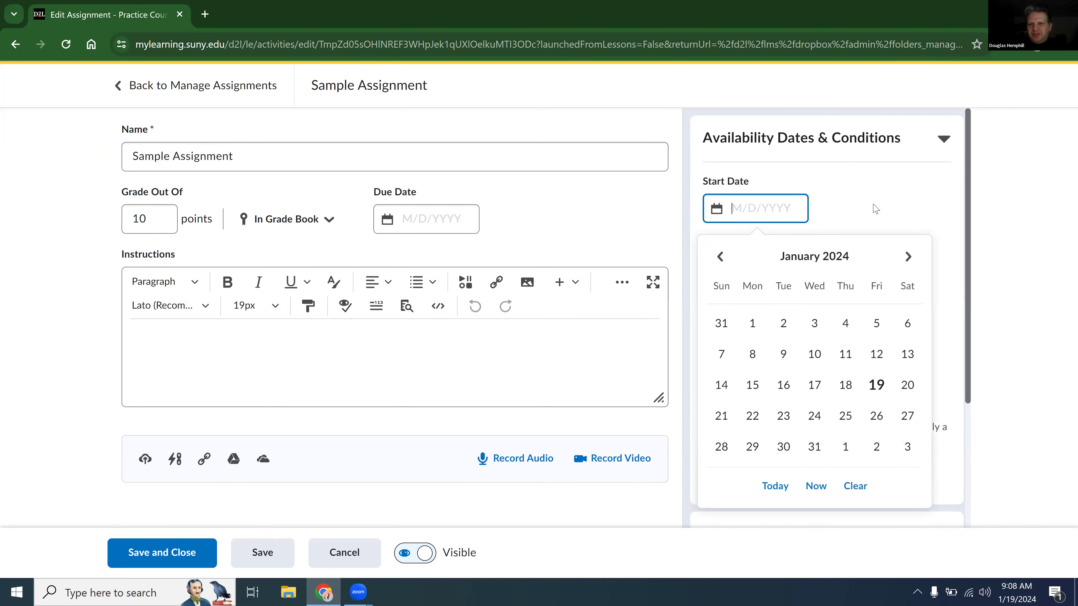
{"action": "left_click", "coordinate": [752, 418]}
{"action": "left_click", "coordinate": [756, 318]}
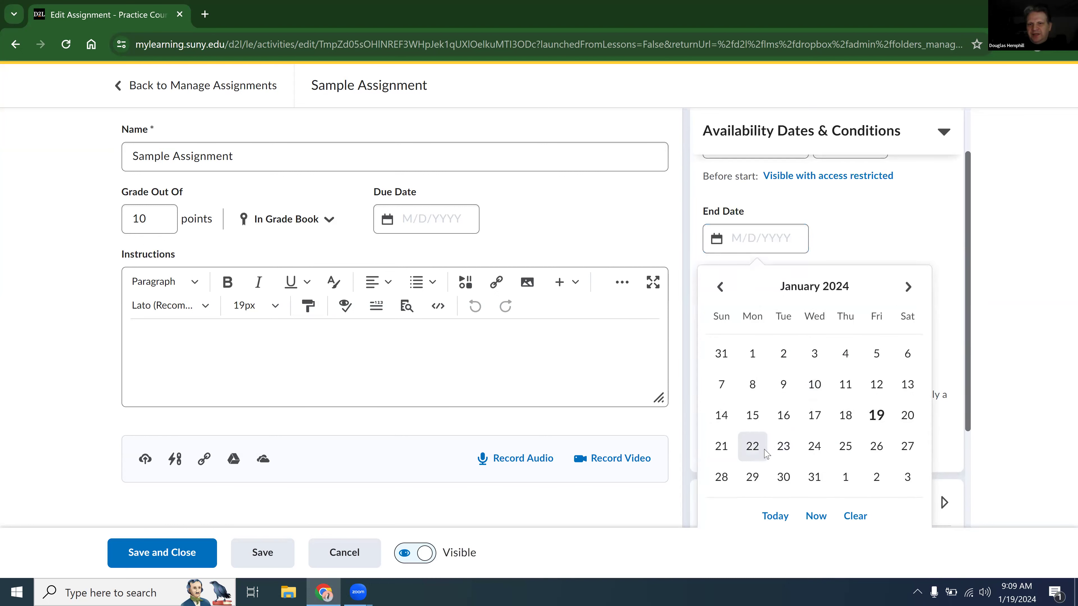
{"action": "left_click", "coordinate": [752, 447]}
{"action": "scroll", "coordinate": [908, 281], "scroll_direction": "up", "scroll_amount": 2}
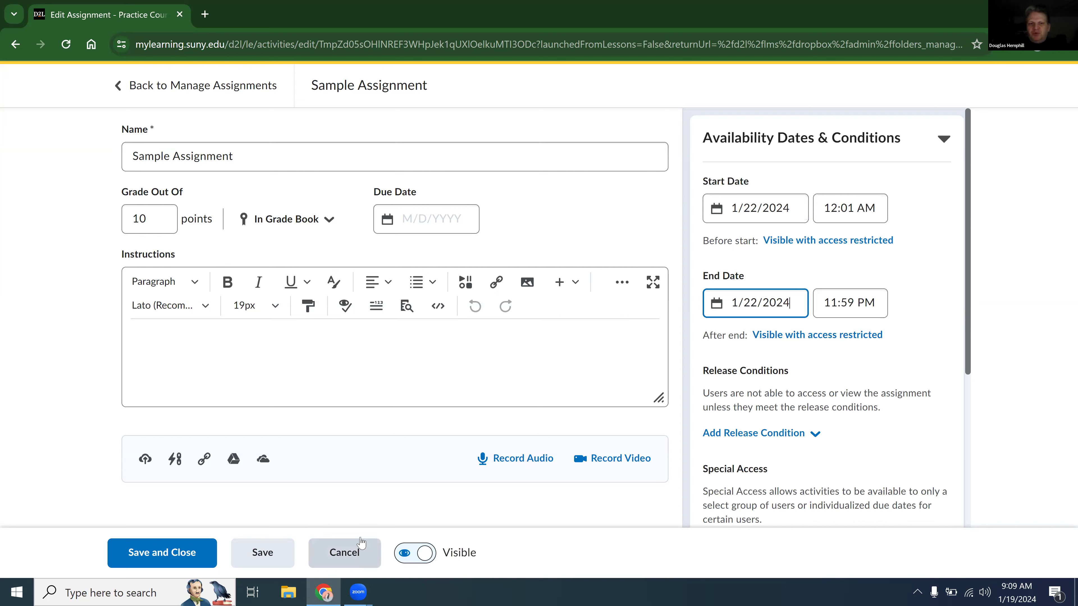
{"action": "left_click", "coordinate": [344, 560]}
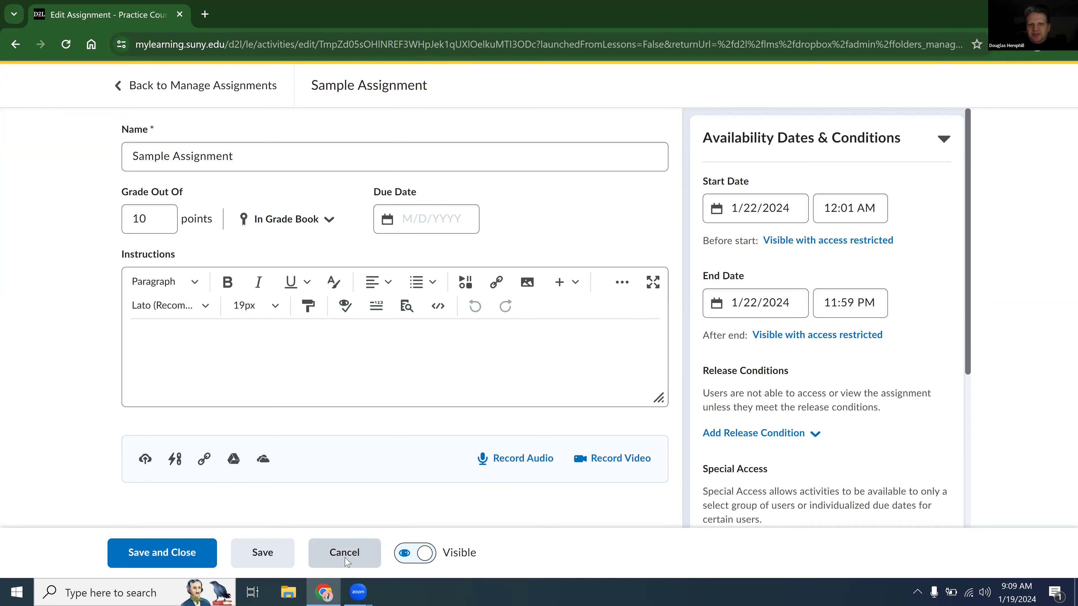
{"action": "left_click", "coordinate": [448, 240]}
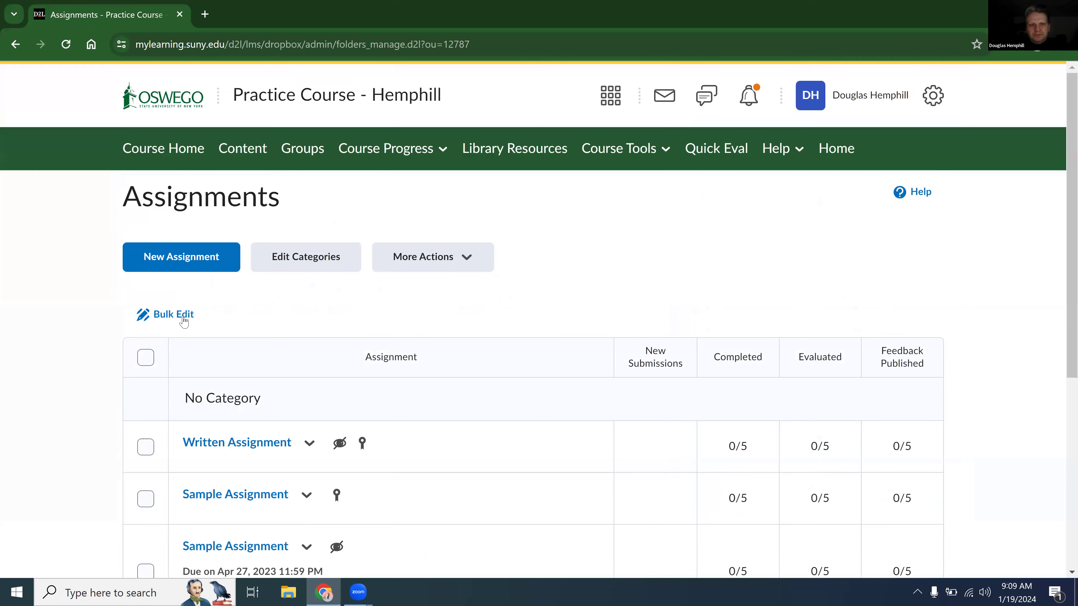
Return to the course Content and open the properties of the web page topic above Rubric for in-place editing.
{"action": "left_click", "coordinate": [236, 151]}
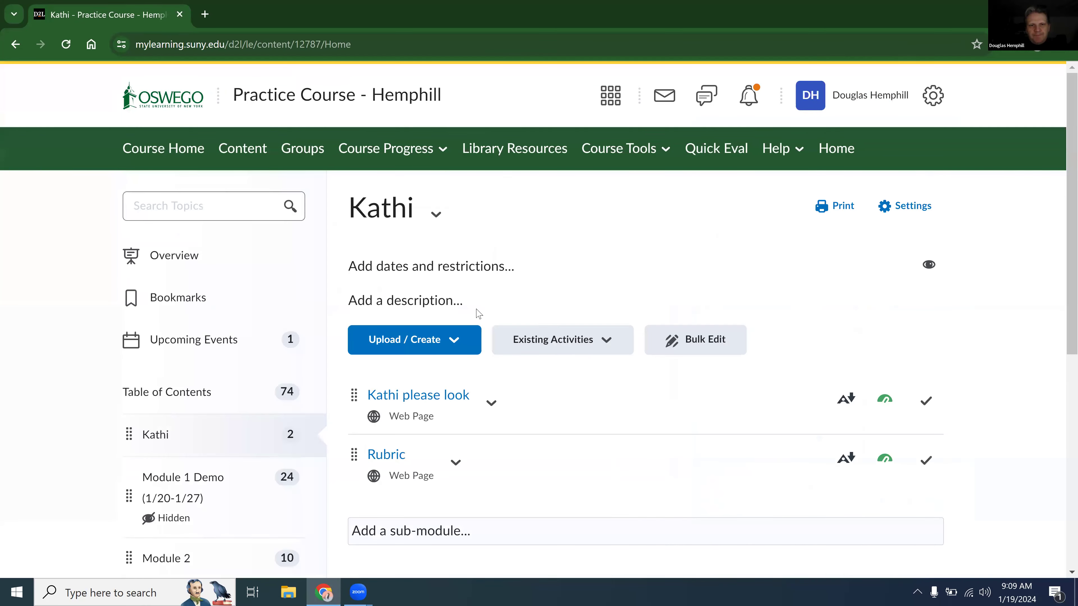
{"action": "scroll", "coordinate": [475, 312], "scroll_direction": "down", "scroll_amount": 3}
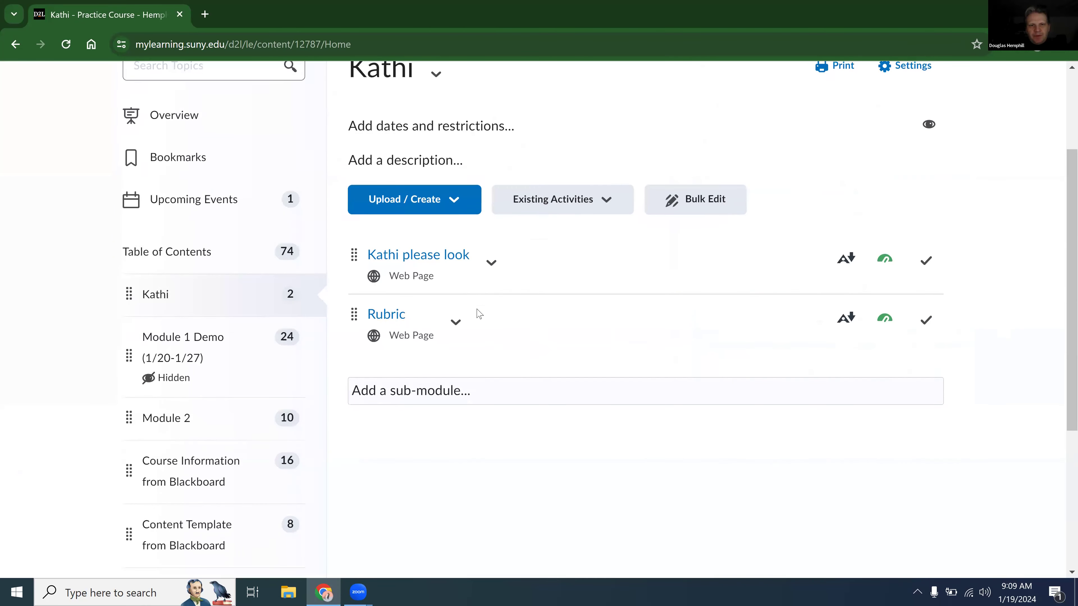
{"action": "left_click", "coordinate": [492, 272]}
{"action": "left_click", "coordinate": [499, 351]}
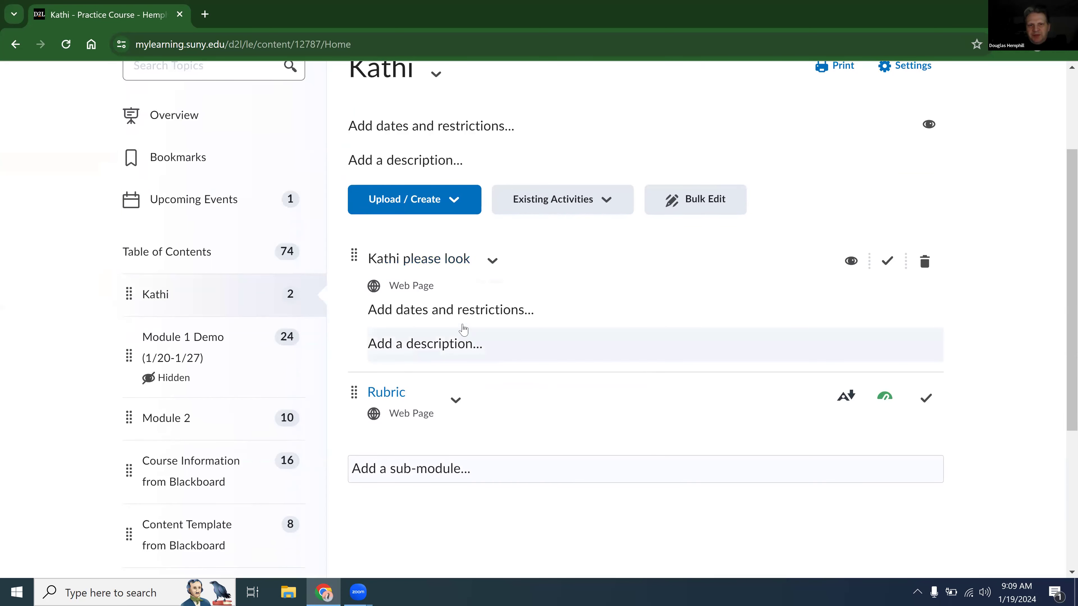
Restrict the web page topic above Rubric with a start date of 1/22/2024 at 9:00 AM and save the restriction.
{"action": "left_click", "coordinate": [472, 312]}
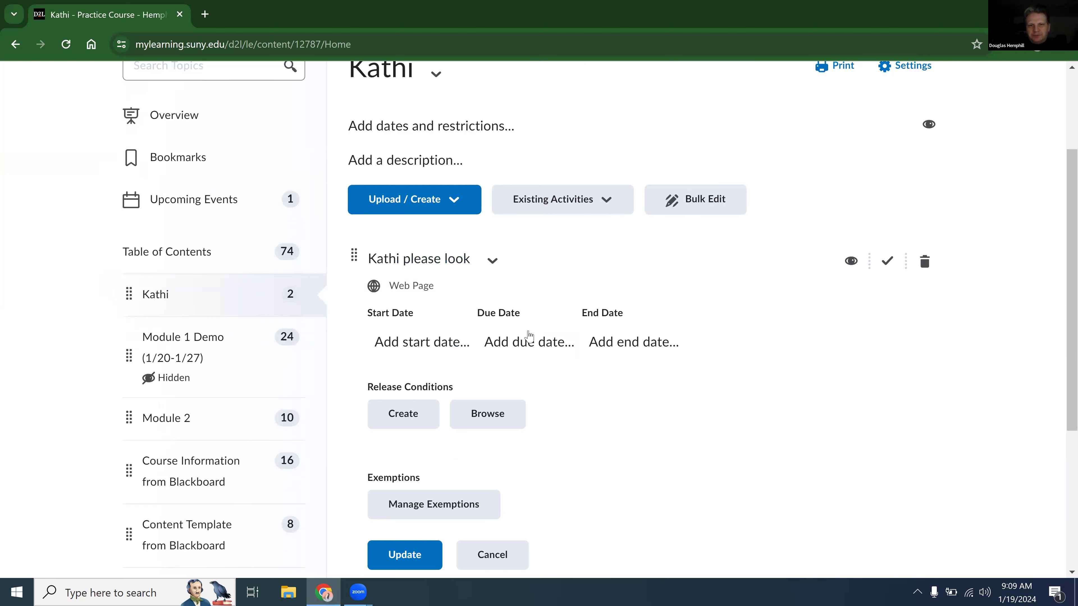
{"action": "left_click", "coordinate": [395, 344]}
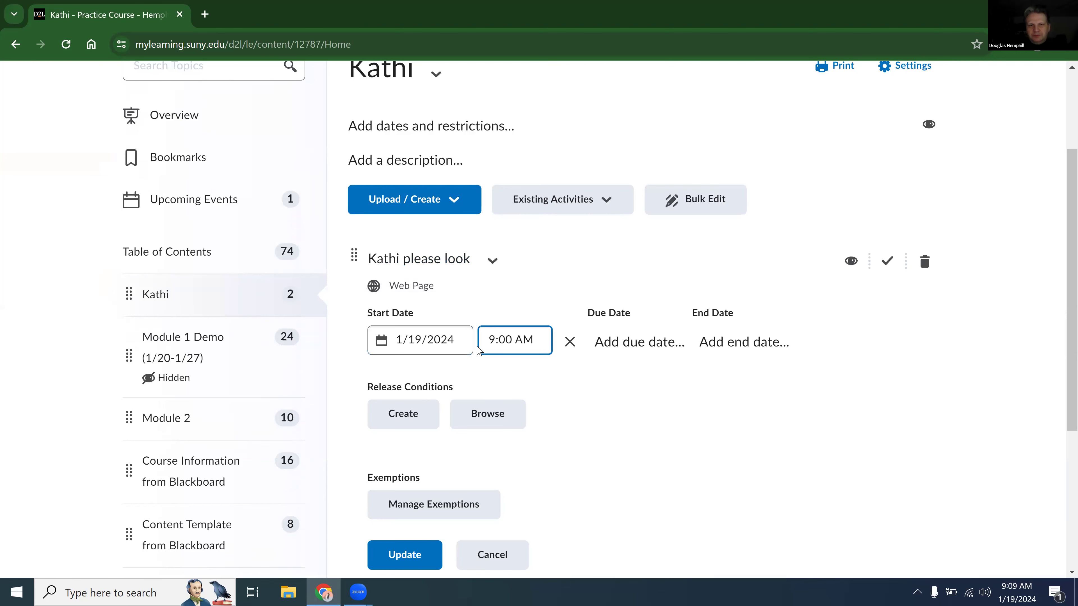
{"action": "left_click", "coordinate": [437, 351]}
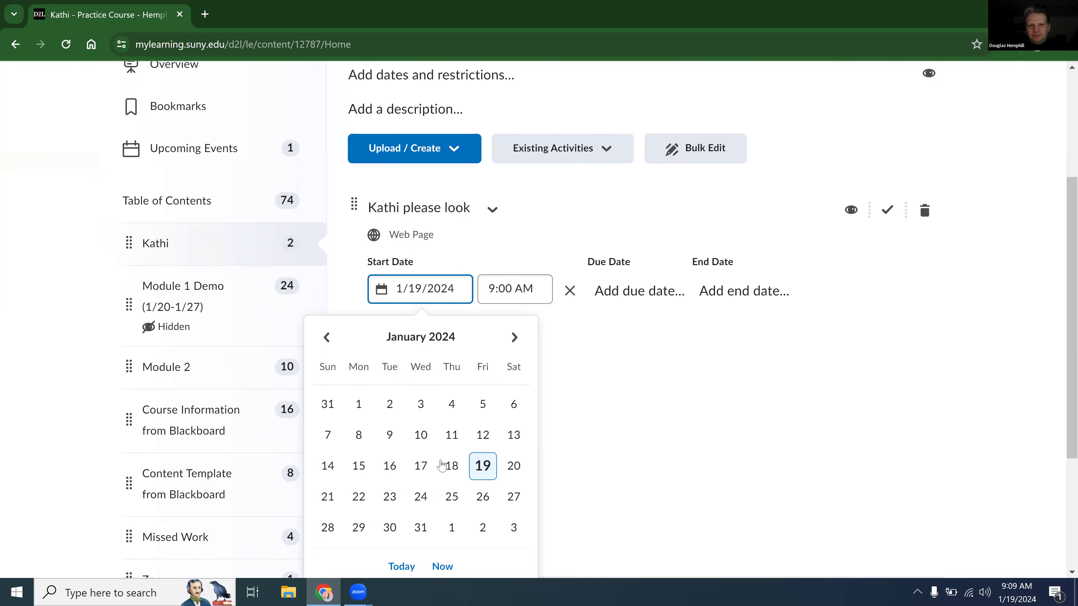
{"action": "left_click", "coordinate": [359, 497]}
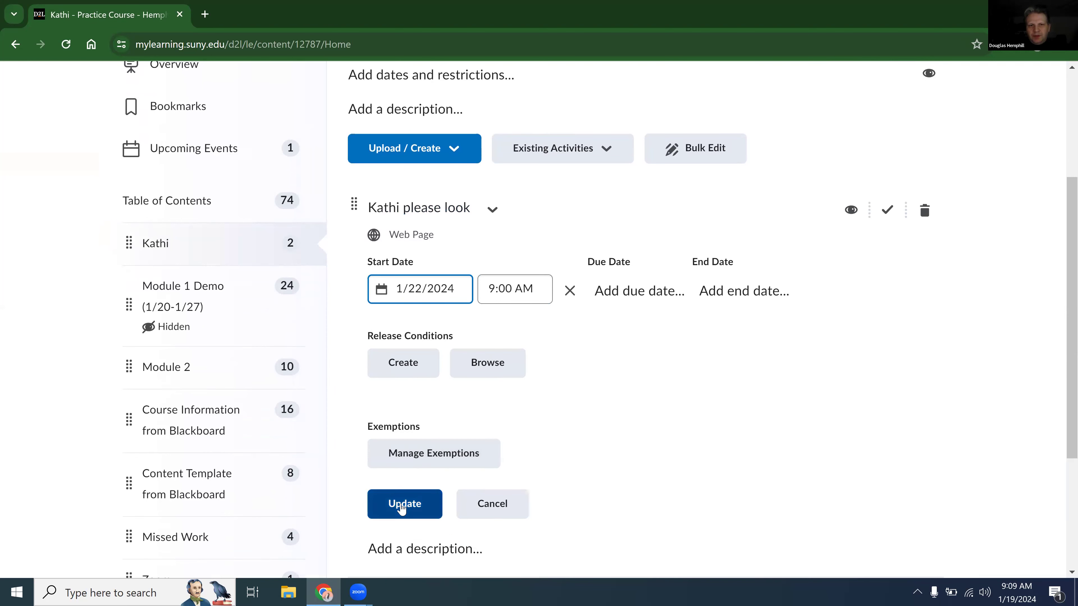
{"action": "left_click", "coordinate": [403, 503]}
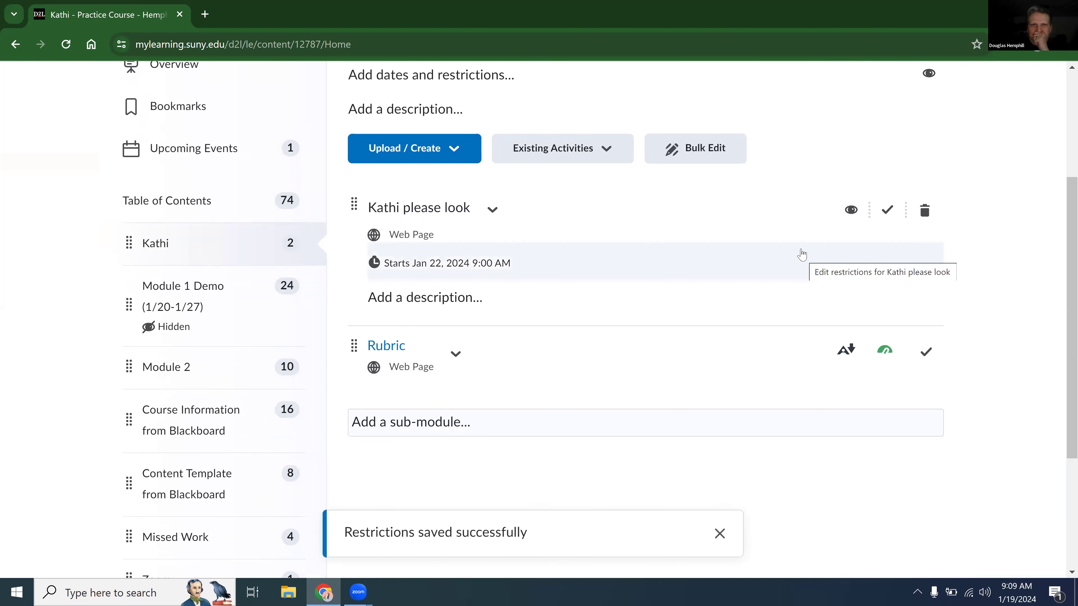
View the course as a student and check whether the date-restricted topic above Rubric can be opened in its module.
{"action": "scroll", "coordinate": [804, 257], "scroll_direction": "up", "scroll_amount": 5}
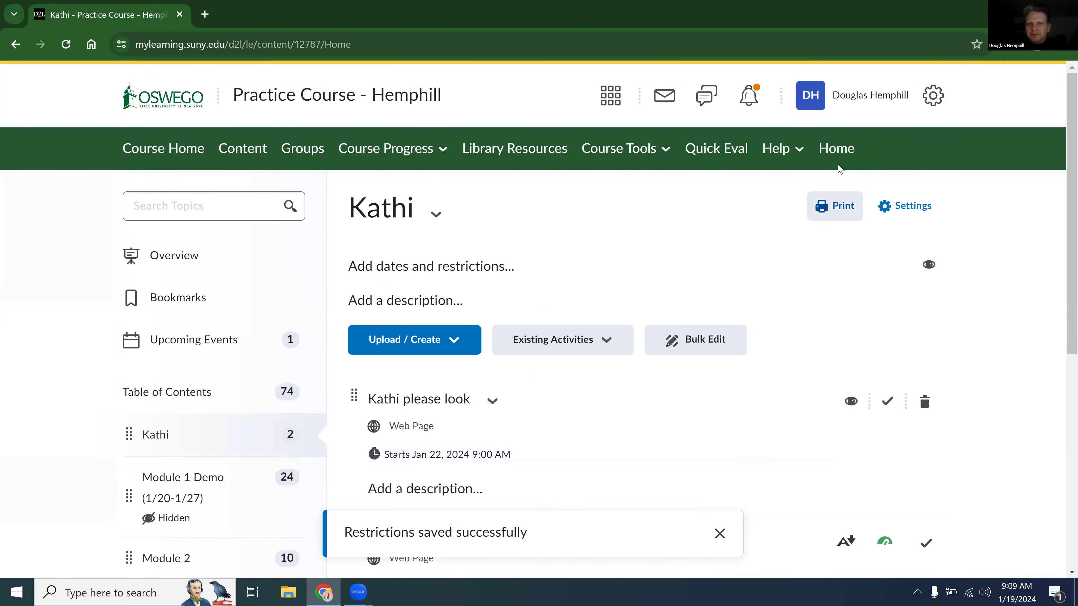
{"action": "left_click", "coordinate": [882, 88]}
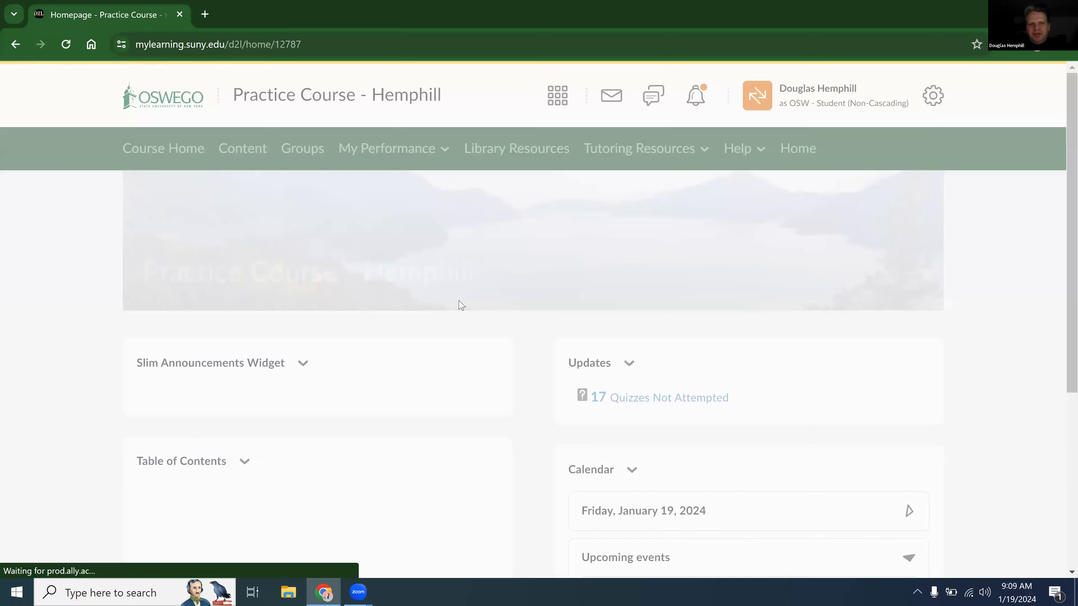
{"action": "scroll", "coordinate": [431, 362], "scroll_direction": "down", "scroll_amount": 3}
{"action": "left_click", "coordinate": [262, 428]}
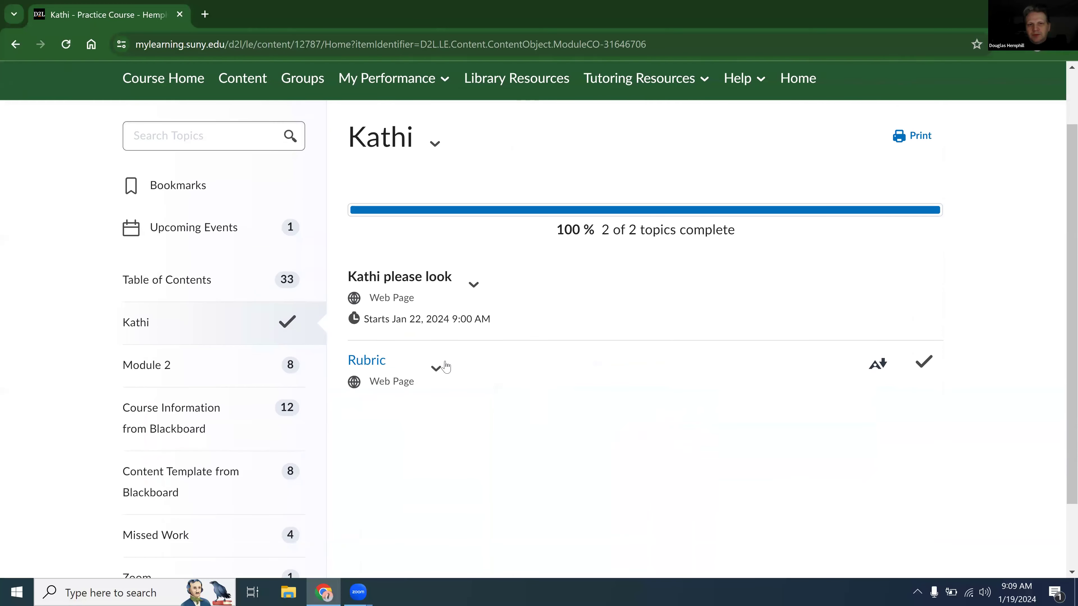
{"action": "left_click_drag", "start_coordinate": [417, 274], "coordinate": [423, 274]}
{"action": "left_click", "coordinate": [437, 276]}
{"action": "scroll", "coordinate": [424, 281], "scroll_direction": "up", "scroll_amount": 2}
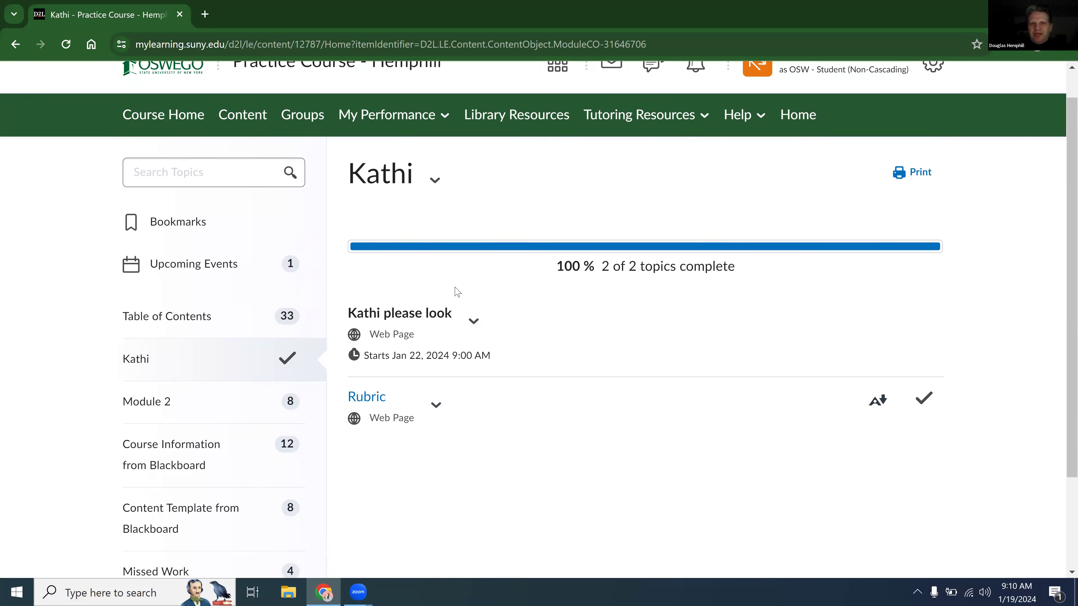
Return to the instructor view and open the Sample Assignment without a due date for editing, with its Availability Dates & Conditions expanded.
{"action": "left_click", "coordinate": [864, 99]}
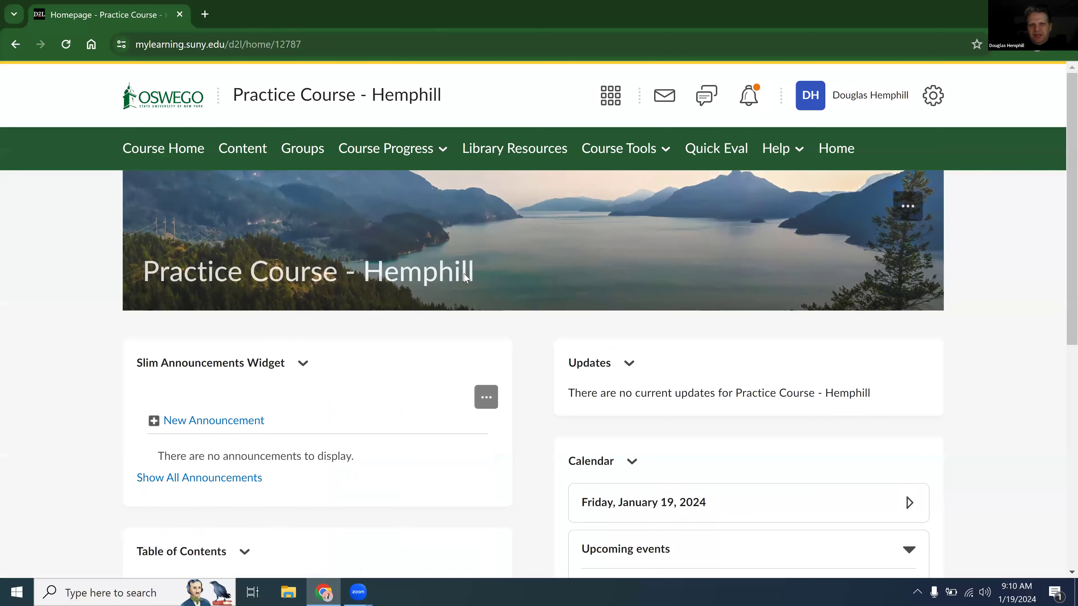
{"action": "left_click", "coordinate": [611, 149]}
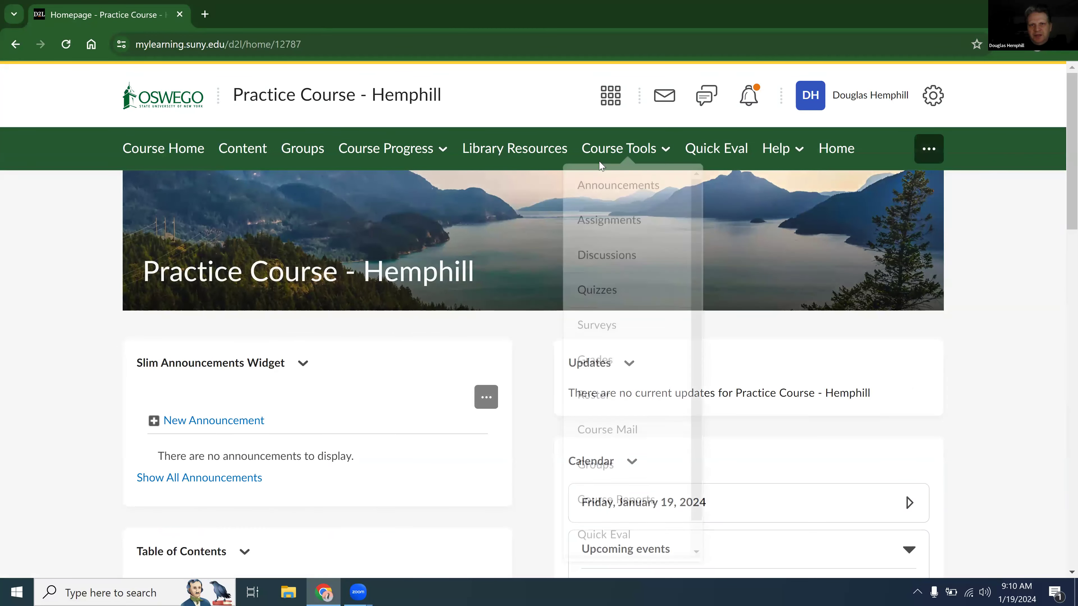
{"action": "left_click", "coordinate": [612, 222]}
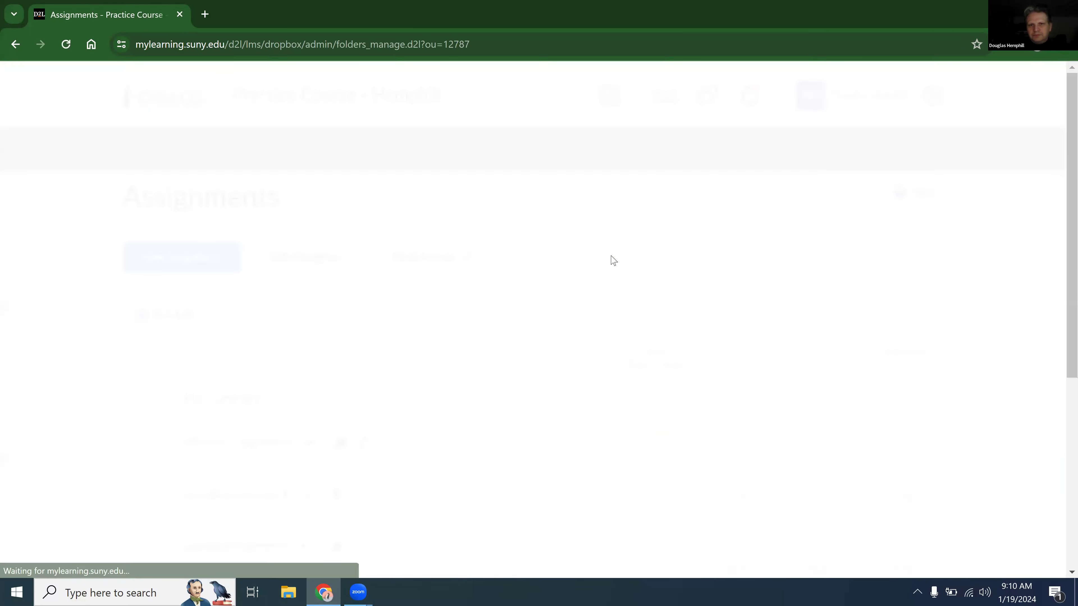
{"action": "left_click", "coordinate": [307, 495]}
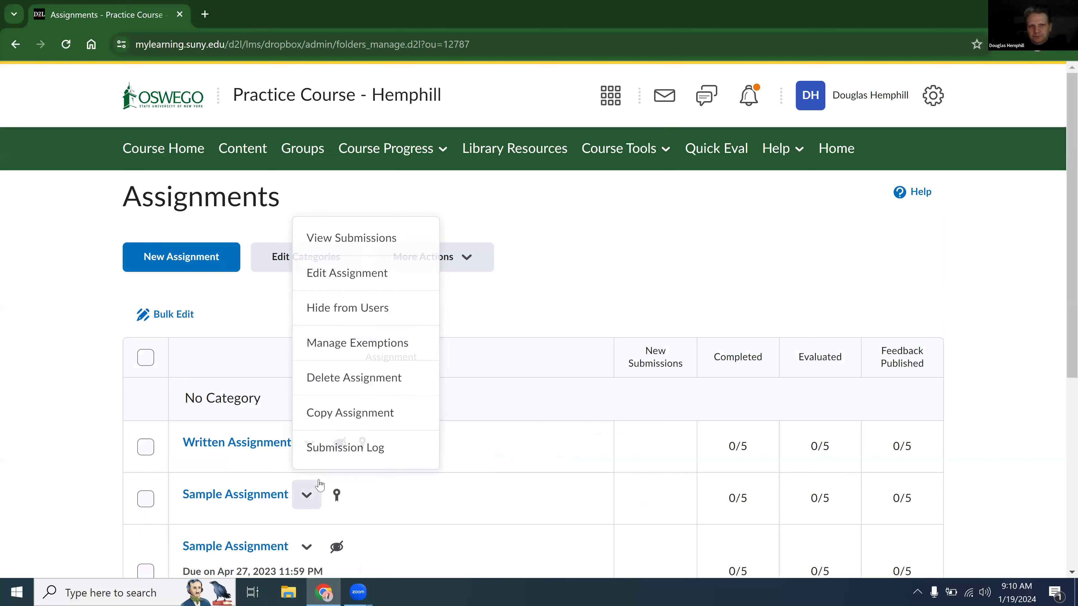
{"action": "left_click", "coordinate": [400, 284]}
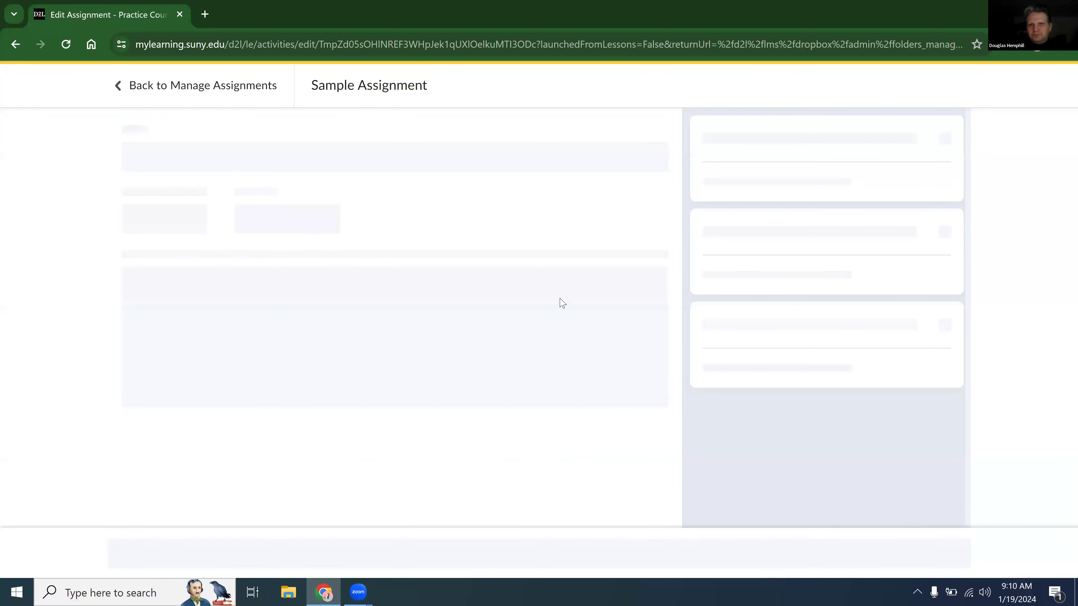
{"action": "left_click", "coordinate": [760, 145]}
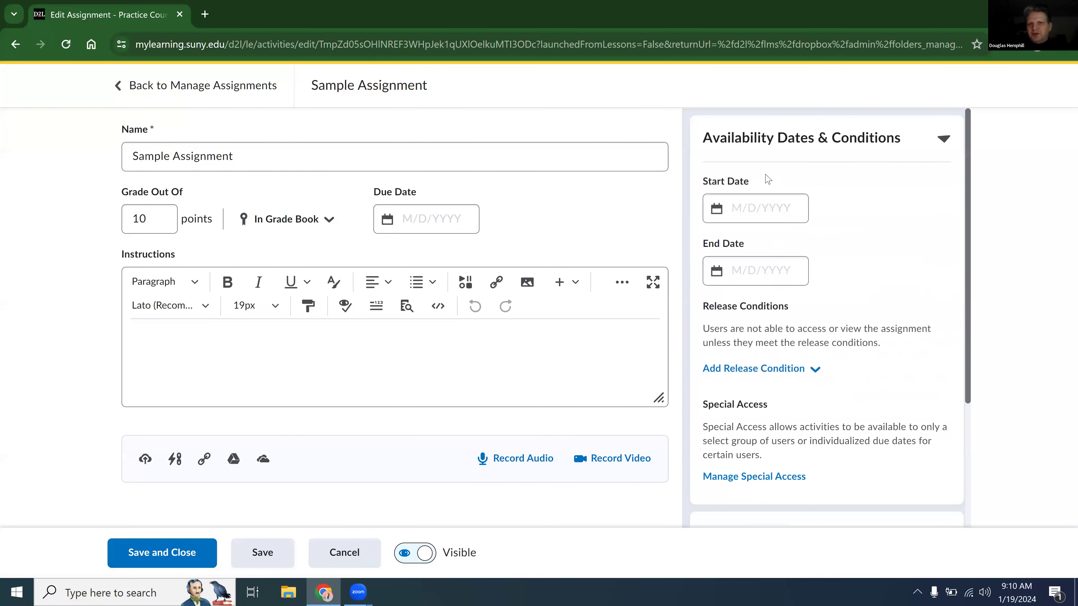
Set the Sample Assignment's availability to start and end on 1/22/2024.
{"action": "left_click", "coordinate": [752, 202]}
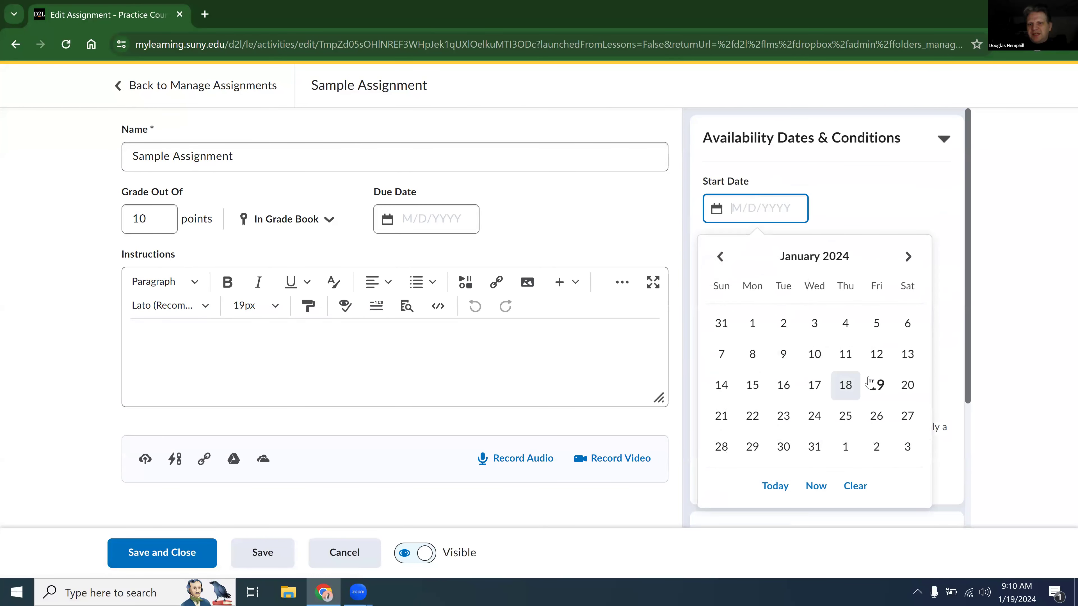
{"action": "left_click", "coordinate": [752, 417]}
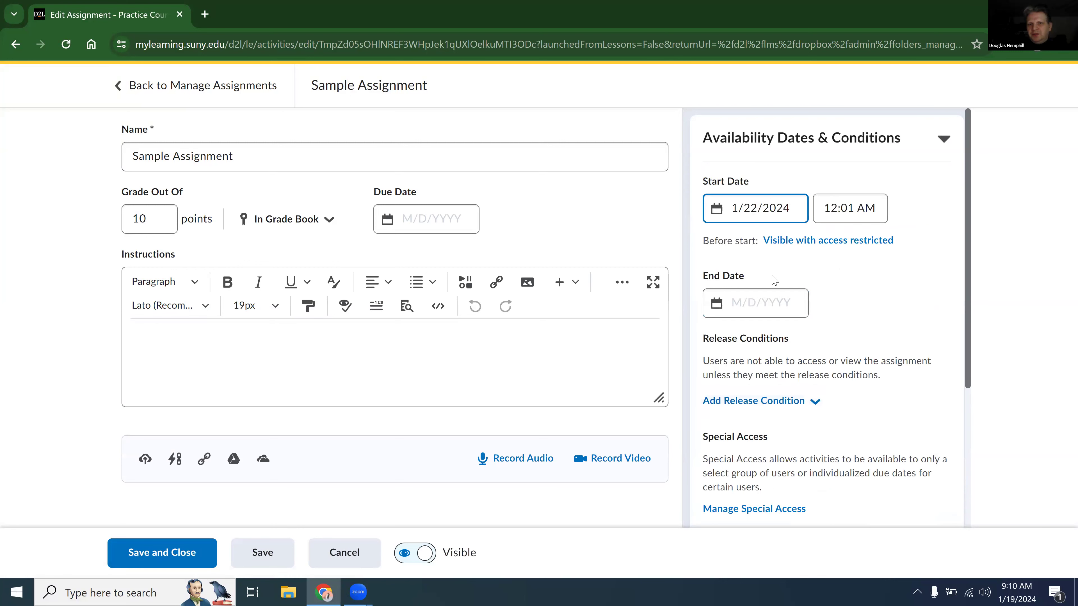
{"action": "left_click", "coordinate": [760, 298]}
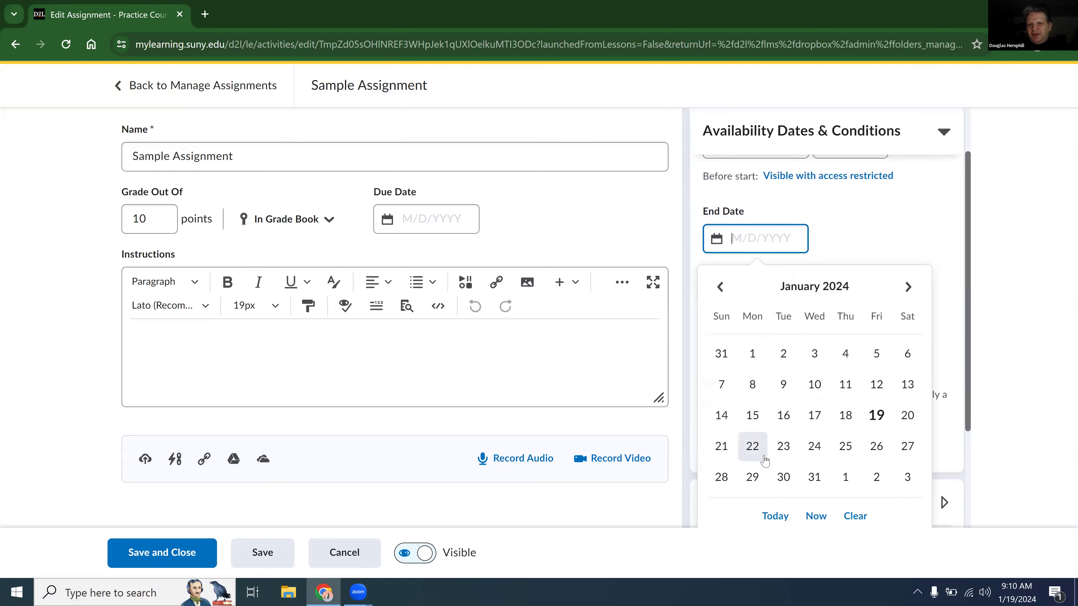
{"action": "left_click", "coordinate": [763, 455]}
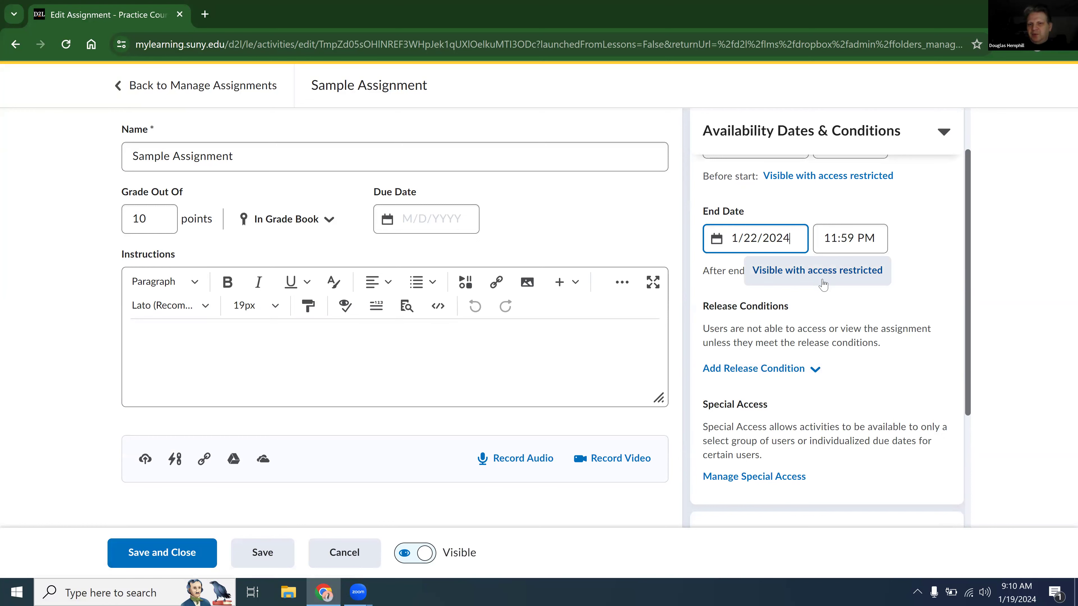
{"action": "scroll", "coordinate": [823, 284], "scroll_direction": "up", "scroll_amount": 1}
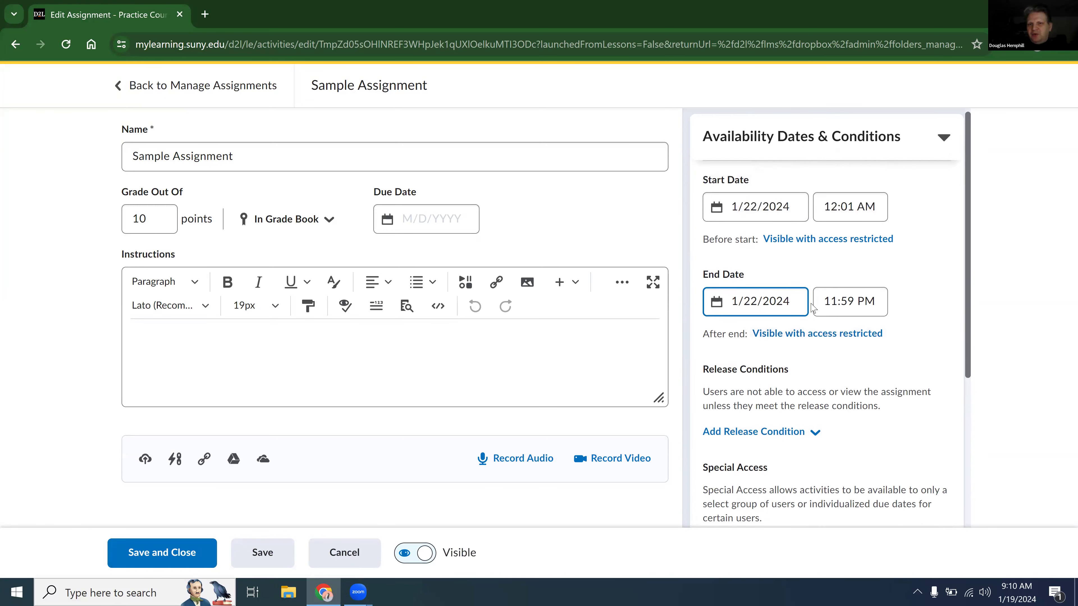
Try the Visible with submission restricted and Hidden options for the Sample Assignment before its start date, and cancel the start date settings.
{"action": "left_click", "coordinate": [842, 239]}
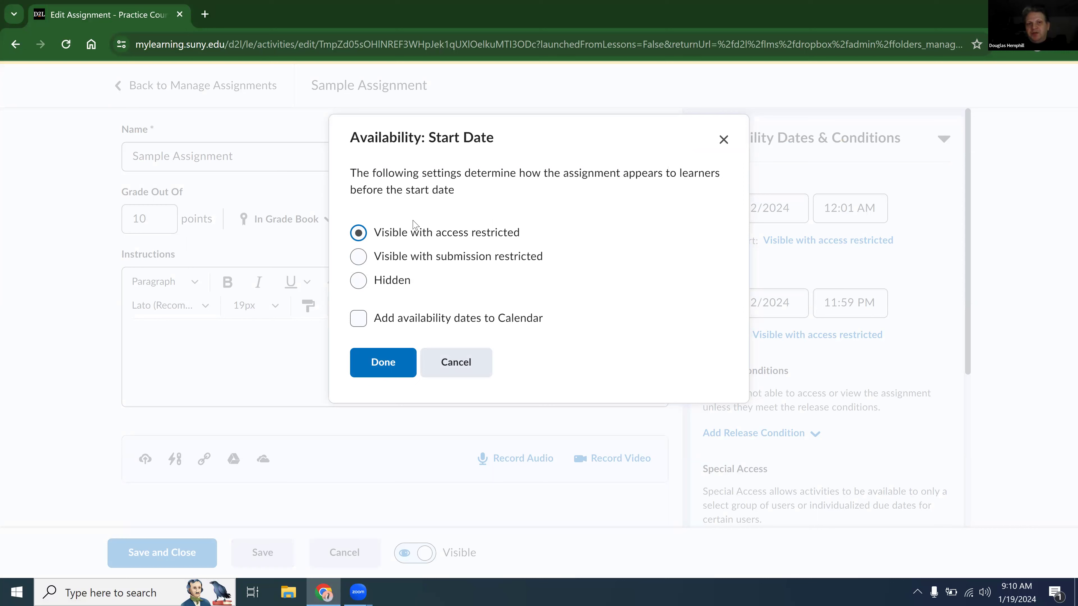
{"action": "left_click", "coordinate": [358, 257]}
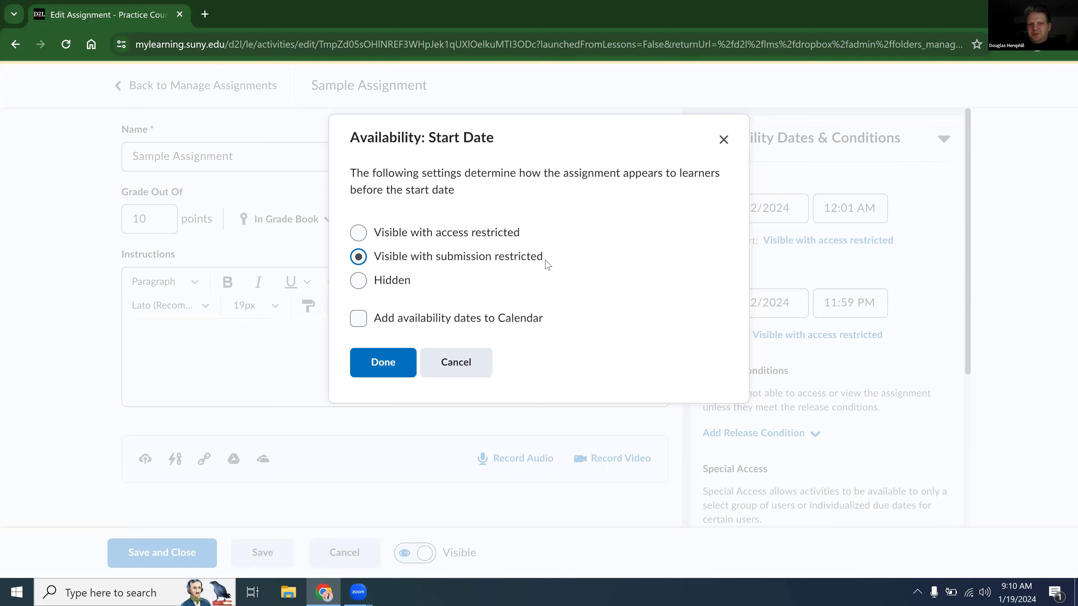
{"action": "left_click", "coordinate": [358, 281]}
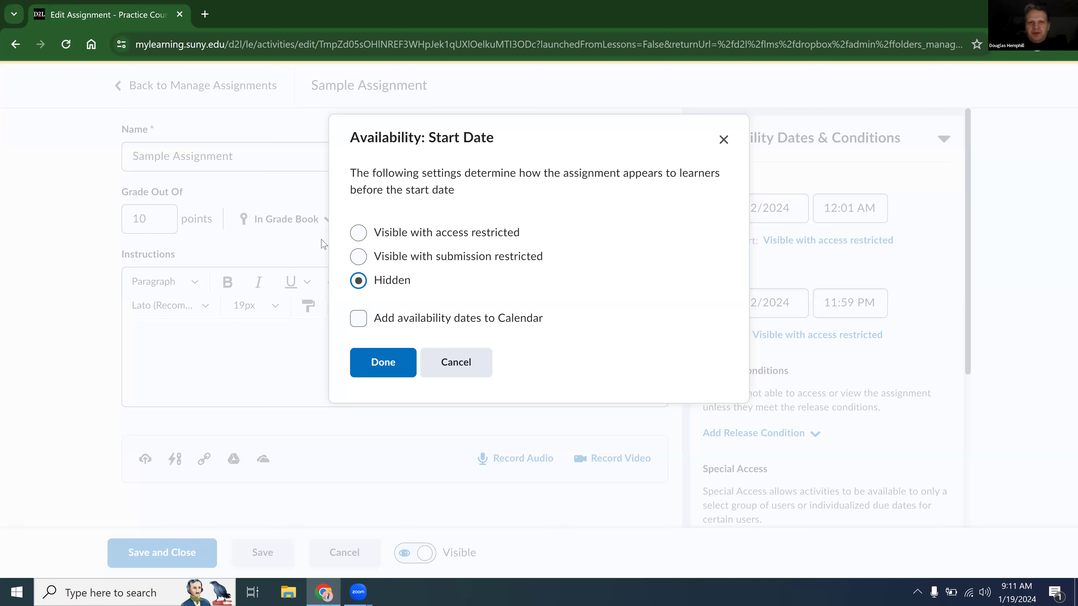
{"action": "left_click", "coordinate": [357, 256]}
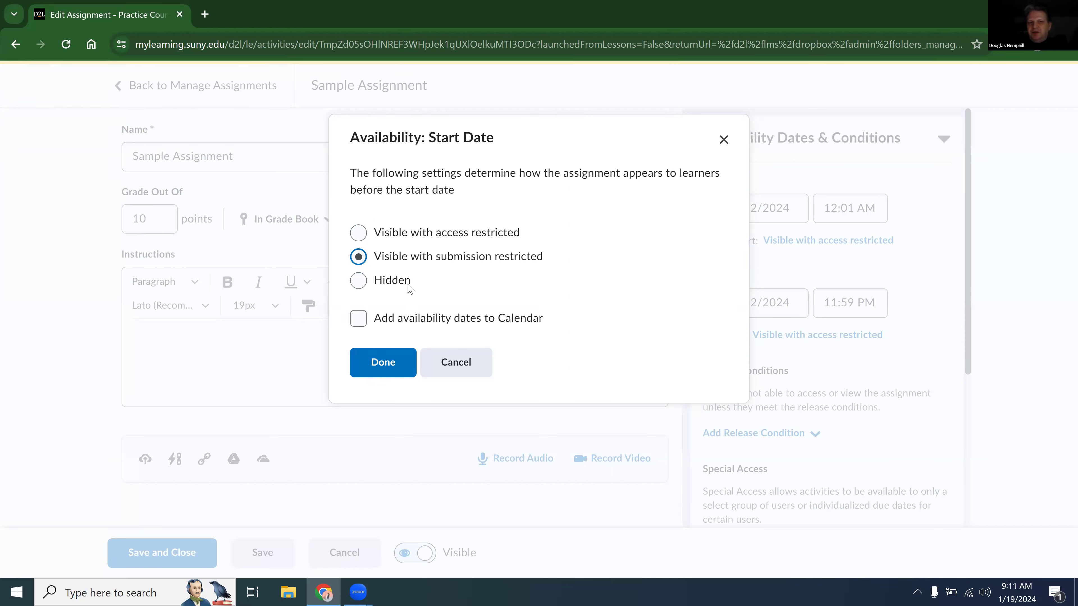
{"action": "left_click", "coordinate": [456, 362]}
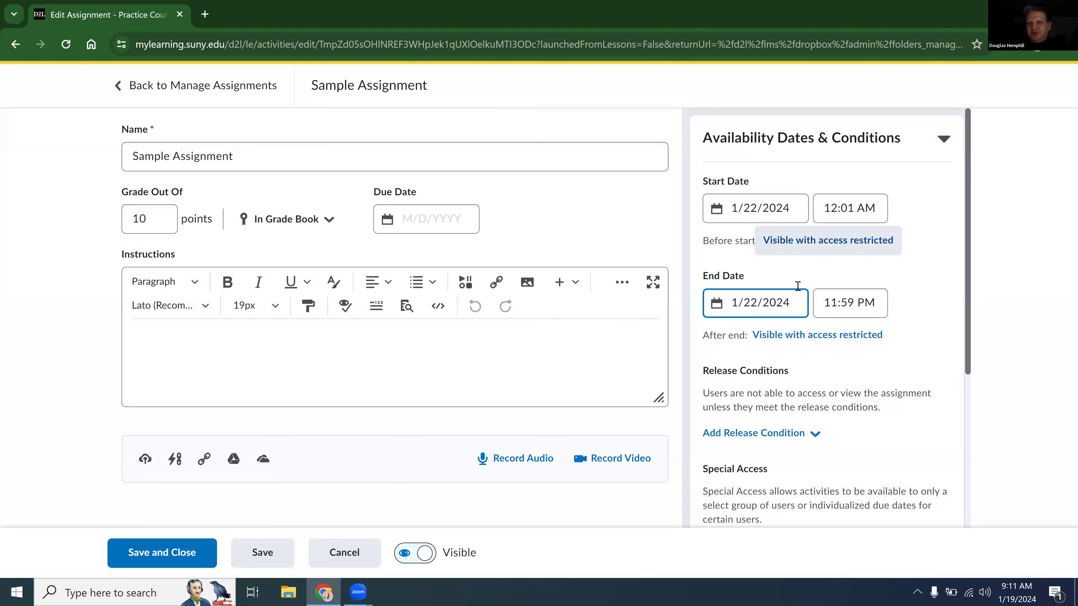
Leave the Sample Assignment and discard its unsaved availability changes.
{"action": "left_click", "coordinate": [761, 303]}
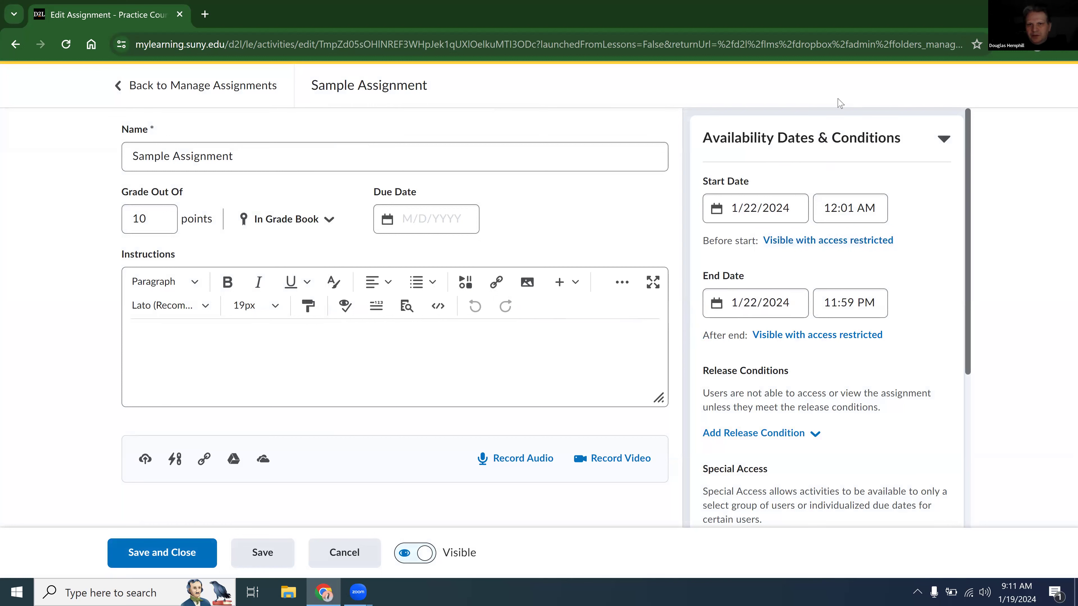
{"action": "left_click", "coordinate": [344, 553]}
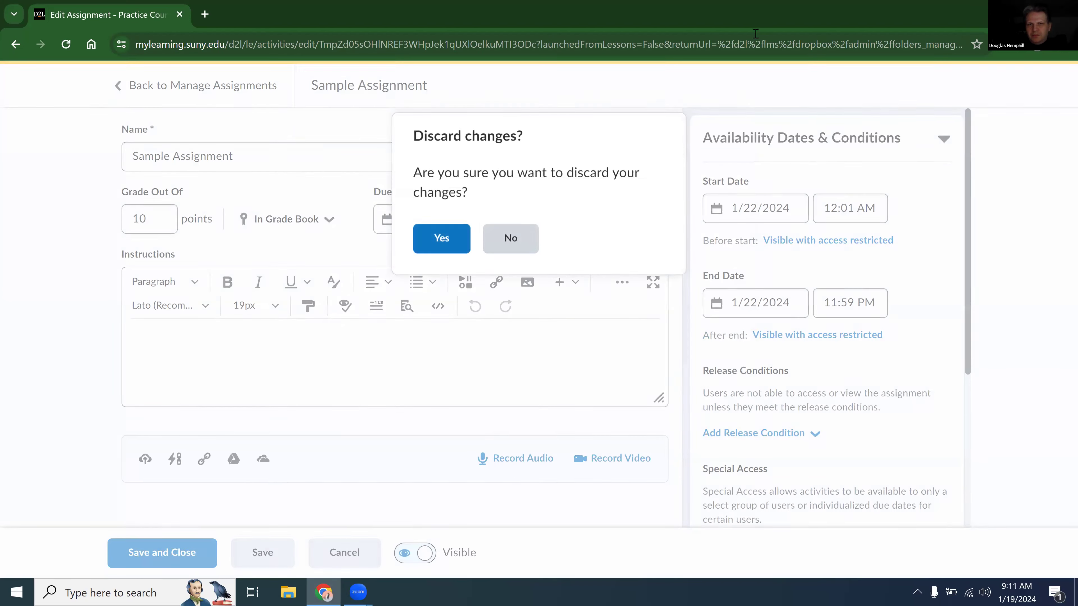
{"action": "left_click", "coordinate": [442, 241]}
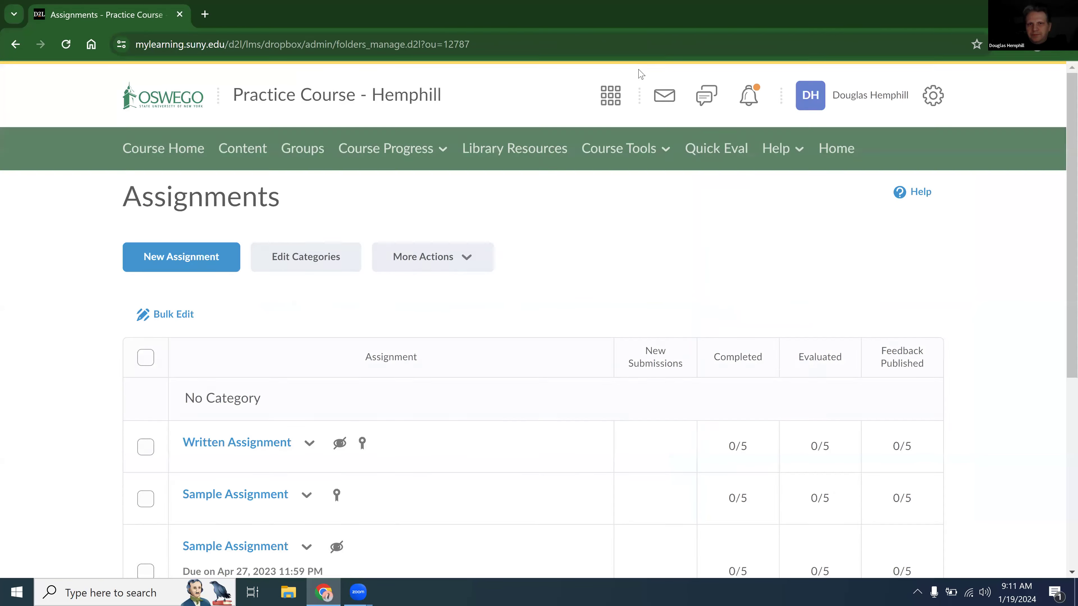
Open the Availability Date Defaults from the course administration and go to the Assignments defaults.
{"action": "left_click", "coordinate": [620, 153]}
{"action": "scroll", "coordinate": [652, 416], "scroll_direction": "down", "scroll_amount": 1}
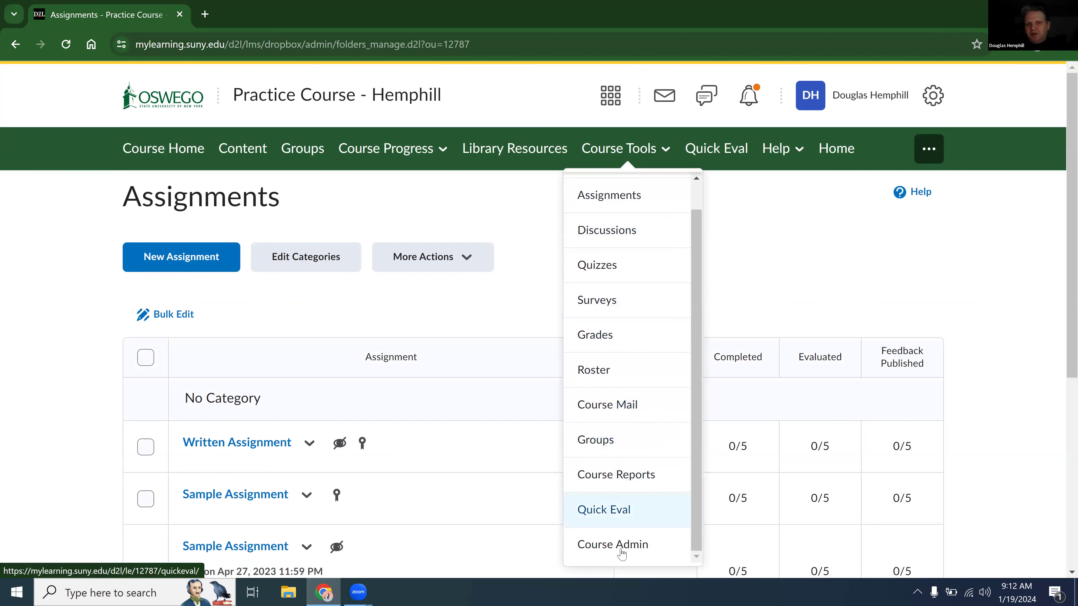
{"action": "left_click", "coordinate": [637, 558]}
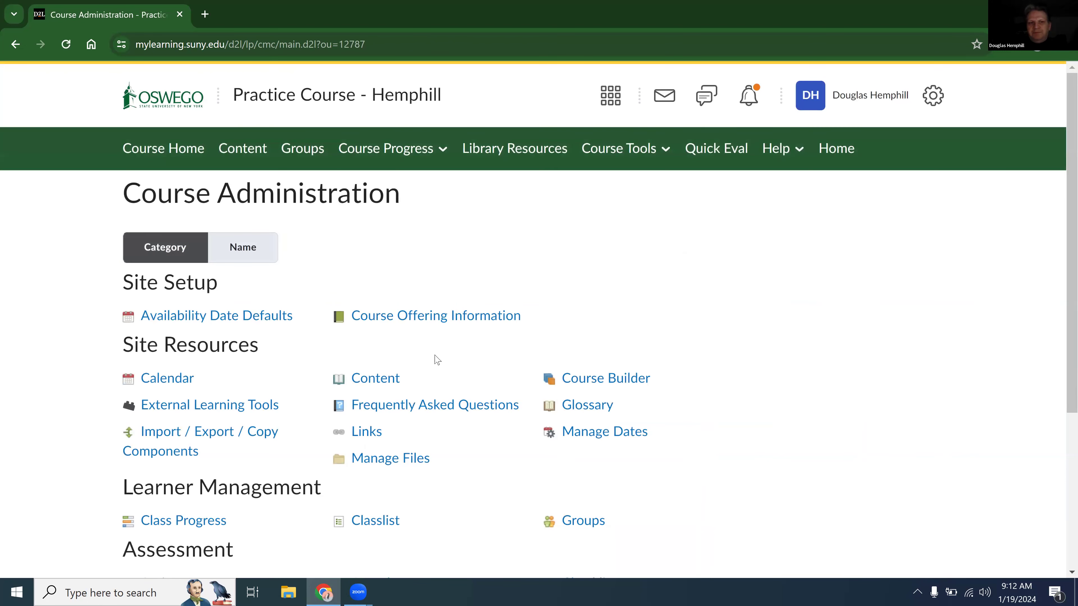
{"action": "left_click", "coordinate": [200, 322]}
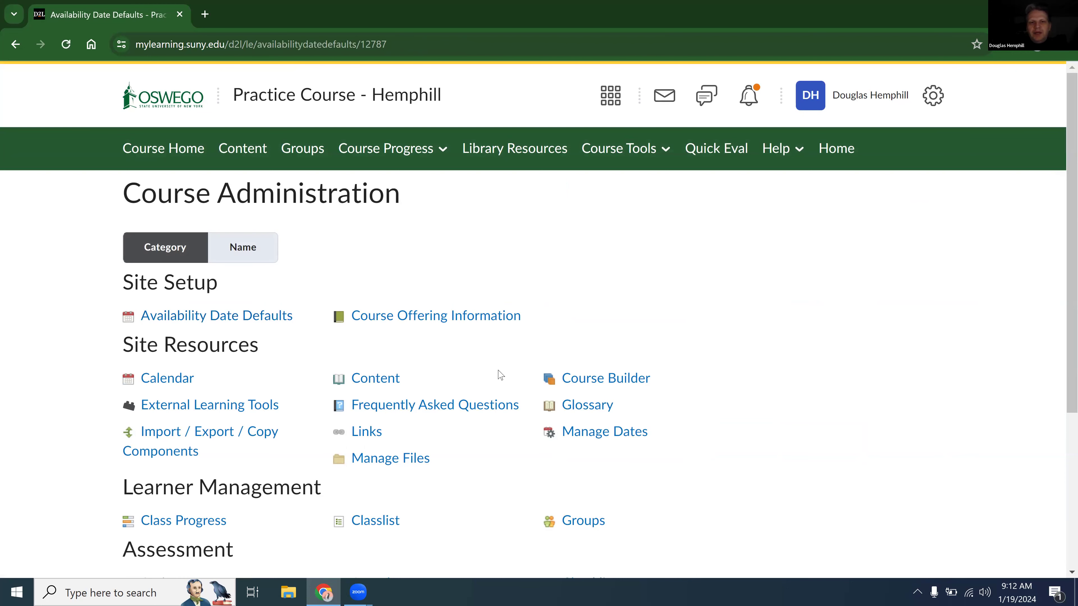
{"action": "scroll", "coordinate": [501, 375], "scroll_direction": "down", "scroll_amount": 3}
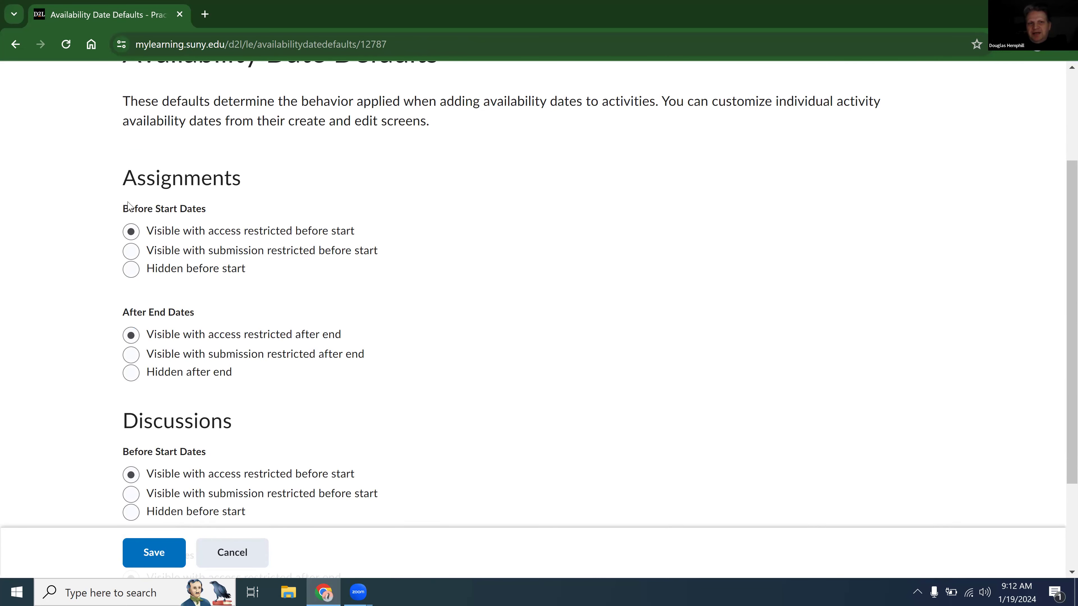
Try Hidden before start for assignments and Visible with submission restricted after end for discussions, and cancel the changed defaults.
{"action": "left_click", "coordinate": [131, 268]}
{"action": "scroll", "coordinate": [236, 330], "scroll_direction": "down", "scroll_amount": 3}
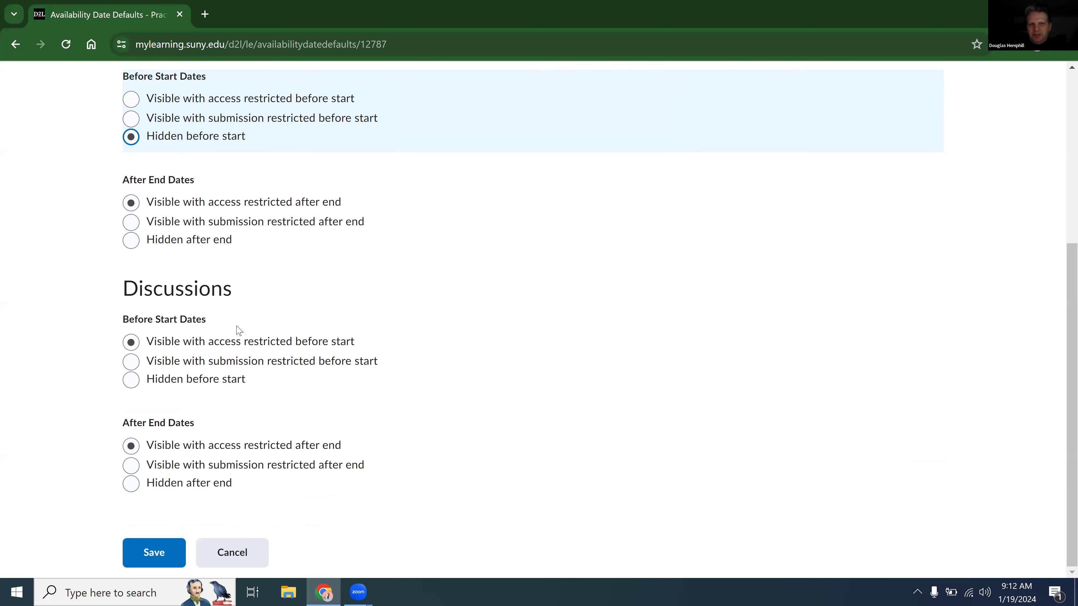
{"action": "left_click", "coordinate": [137, 364]}
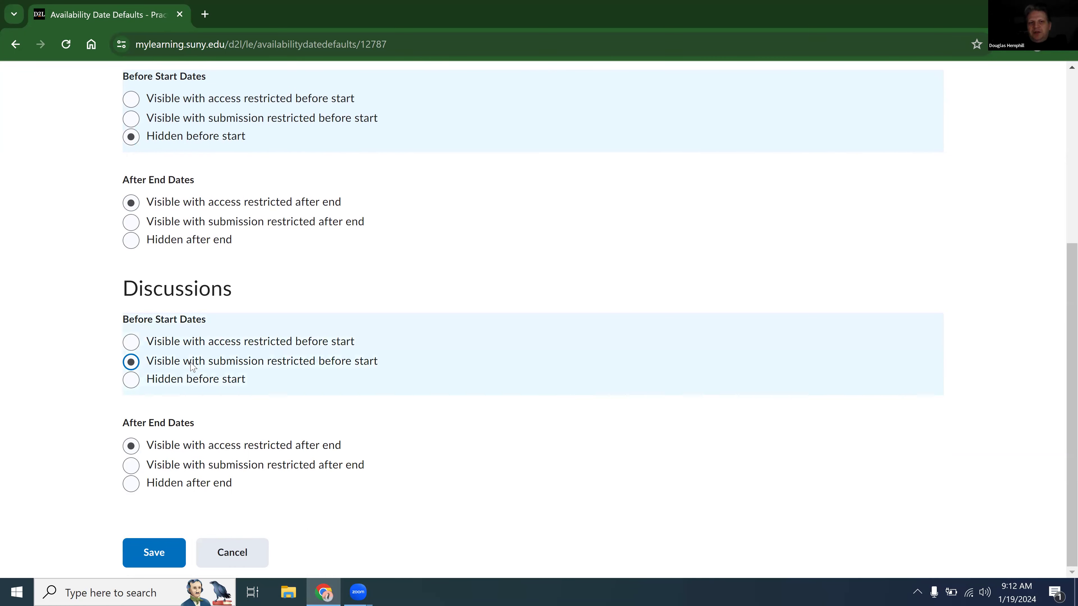
{"action": "left_click", "coordinate": [133, 341]}
{"action": "left_click", "coordinate": [131, 465]}
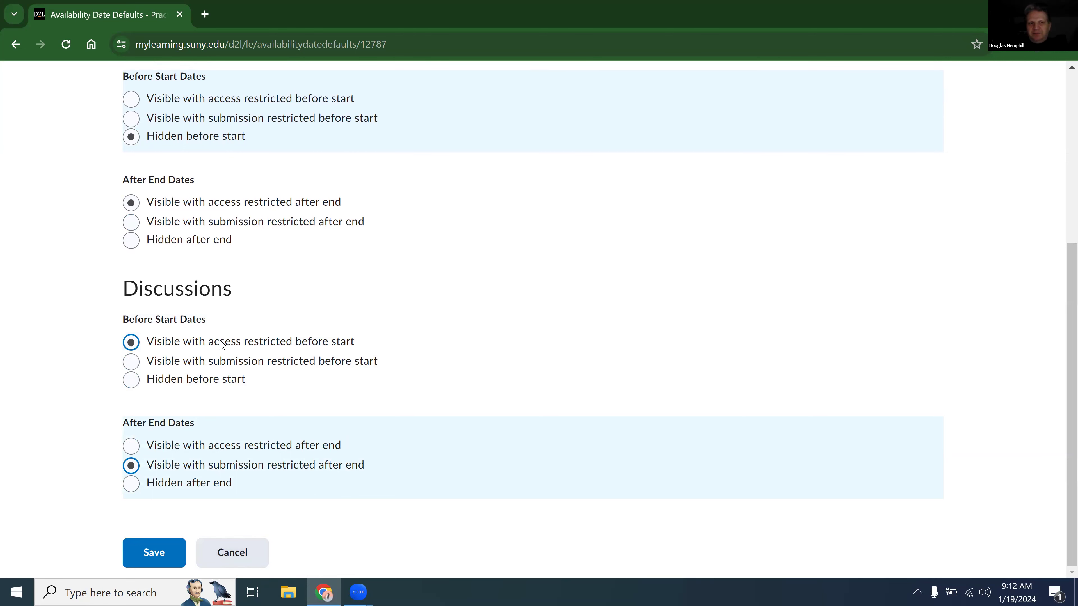
{"action": "scroll", "coordinate": [226, 348], "scroll_direction": "up", "scroll_amount": 3}
{"action": "scroll", "coordinate": [224, 289], "scroll_direction": "down", "scroll_amount": 2}
{"action": "scroll", "coordinate": [229, 357], "scroll_direction": "down", "scroll_amount": 2}
{"action": "left_click", "coordinate": [228, 555]}
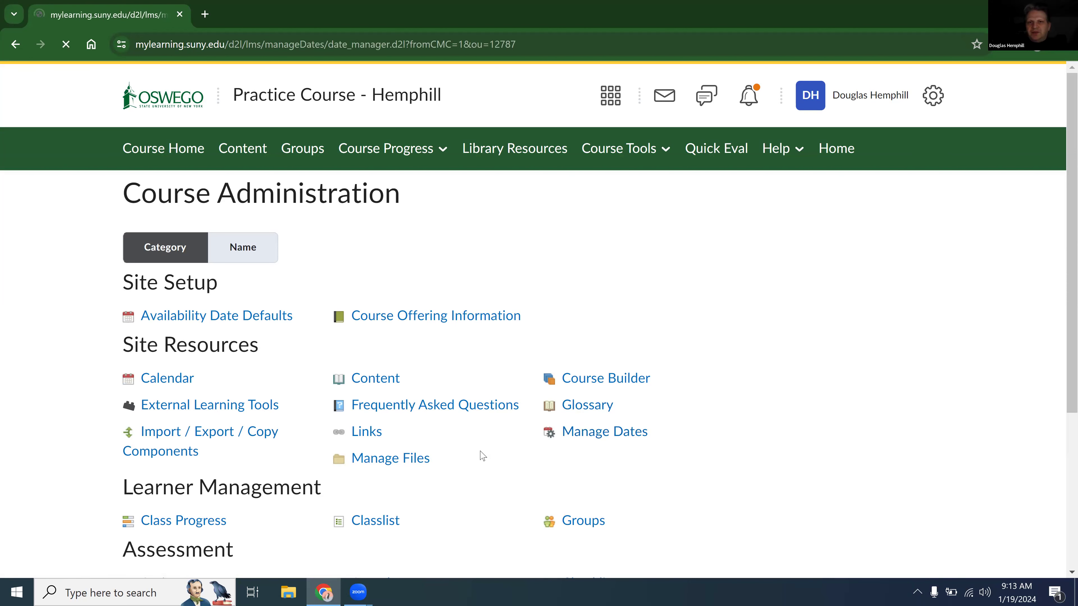
Examine the start dates, end dates and visibility status of all course items in Manage Dates.
{"action": "scroll", "coordinate": [479, 438], "scroll_direction": "down", "scroll_amount": 3}
{"action": "scroll", "coordinate": [480, 437], "scroll_direction": "down", "scroll_amount": 8}
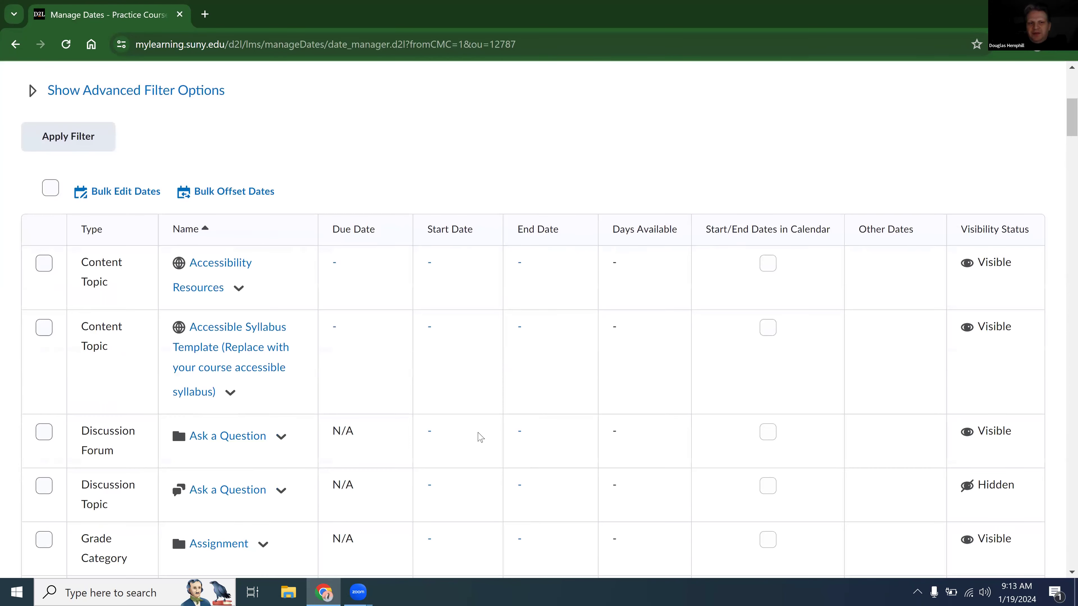
{"action": "scroll", "coordinate": [479, 437], "scroll_direction": "down", "scroll_amount": 10}
{"action": "left_click", "coordinate": [452, 419]}
{"action": "left_click", "coordinate": [457, 515]}
{"action": "scroll", "coordinate": [443, 371], "scroll_direction": "up", "scroll_amount": 15}
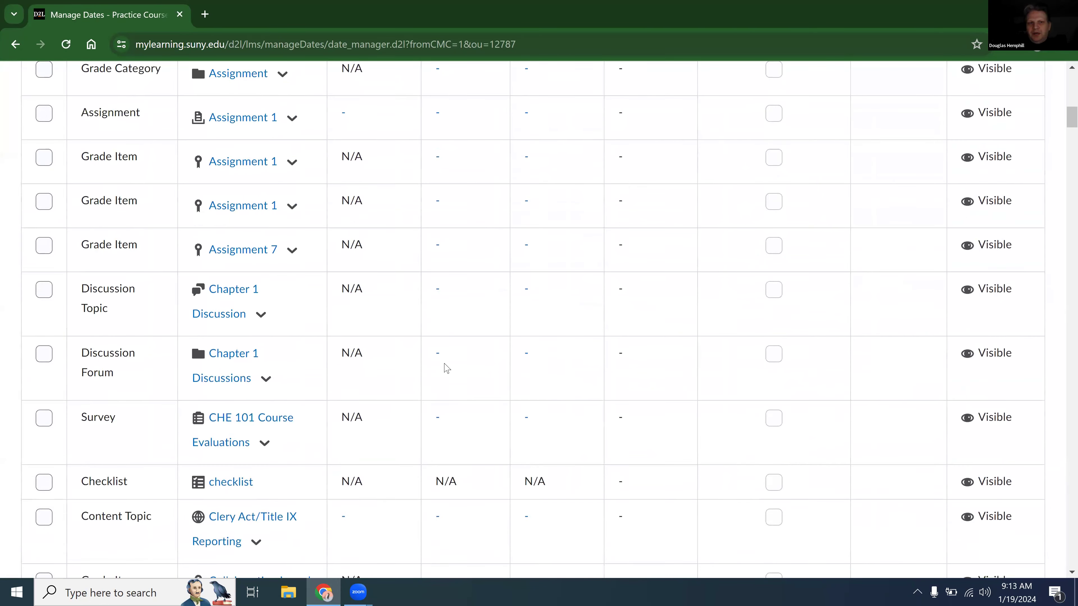
{"action": "scroll", "coordinate": [446, 368], "scroll_direction": "up", "scroll_amount": 8}
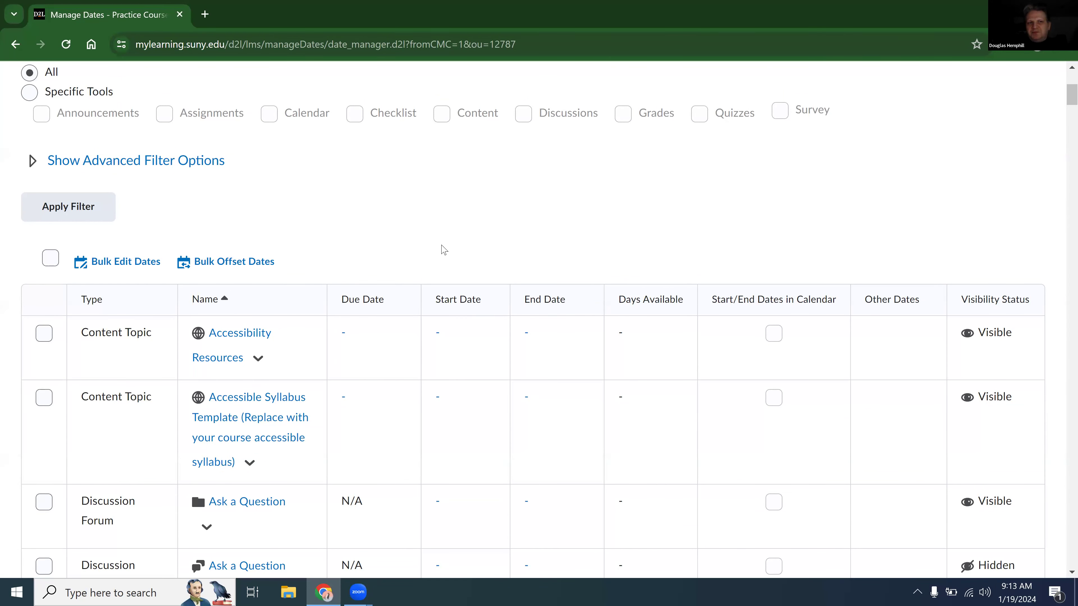
{"action": "scroll", "coordinate": [441, 248], "scroll_direction": "down", "scroll_amount": 8}
{"action": "scroll", "coordinate": [458, 266], "scroll_direction": "down", "scroll_amount": 15}
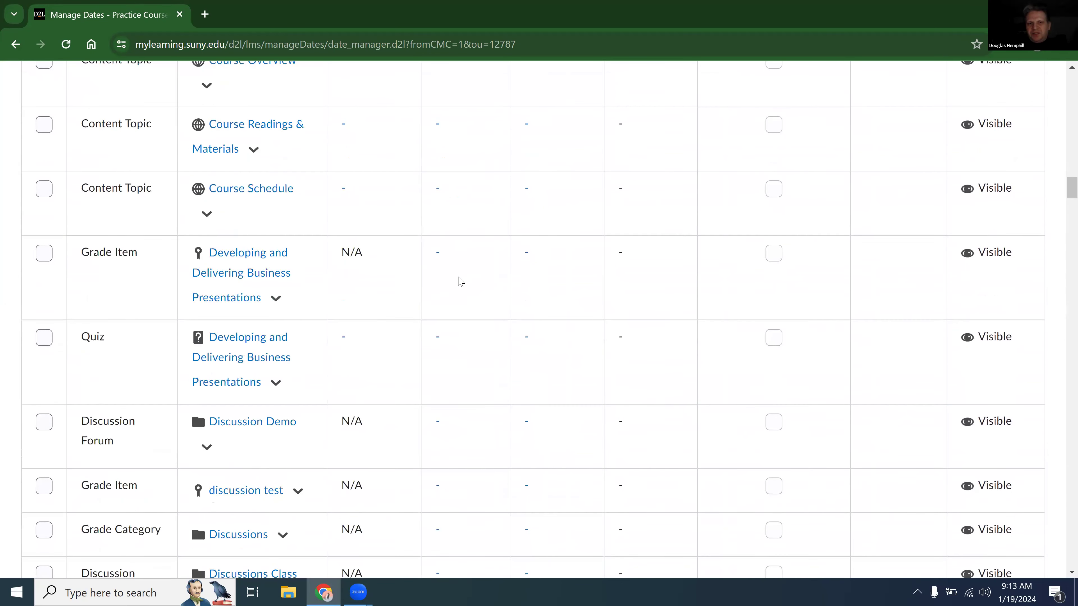
{"action": "scroll", "coordinate": [461, 282], "scroll_direction": "down", "scroll_amount": 20}
{"action": "scroll", "coordinate": [455, 278], "scroll_direction": "up", "scroll_amount": 12}
{"action": "scroll", "coordinate": [455, 279], "scroll_direction": "up", "scroll_amount": 15}
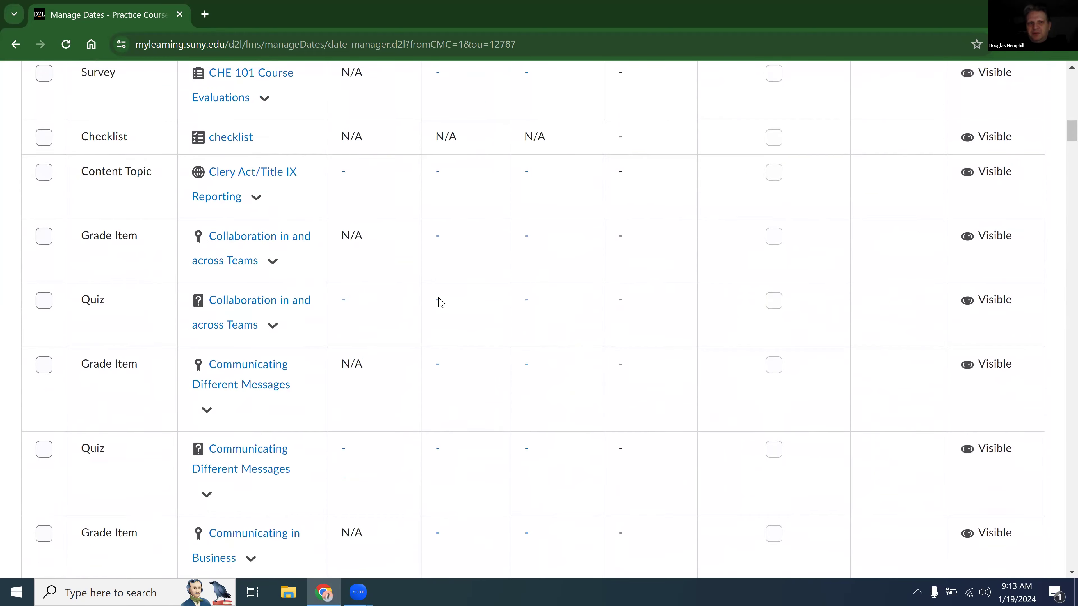
{"action": "scroll", "coordinate": [438, 301], "scroll_direction": "up", "scroll_amount": 10}
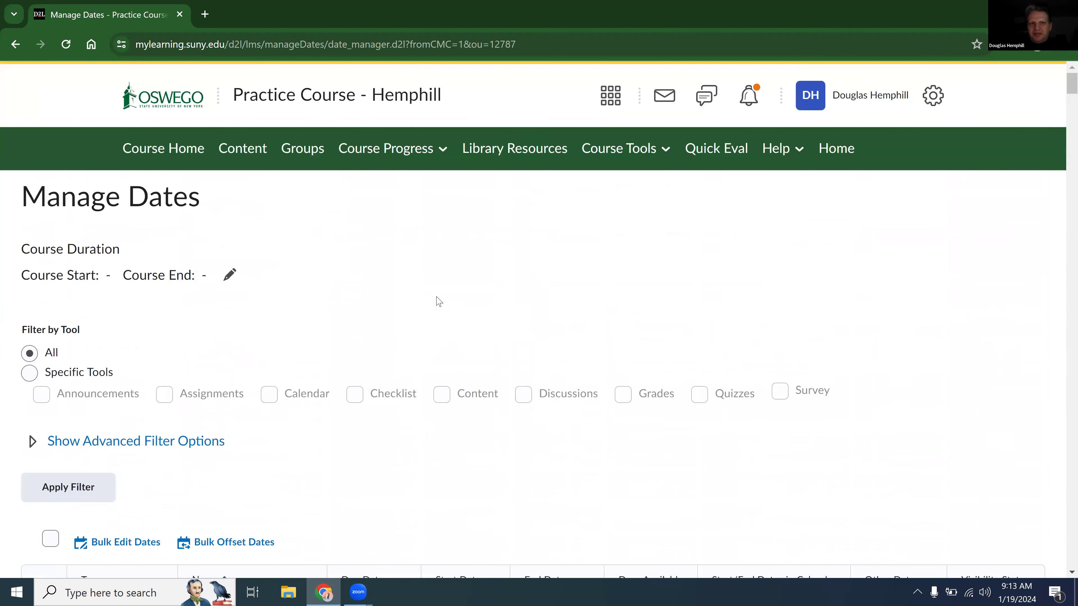
Filter Manage Dates to Discussions and view the start date availability options of the Ask a Question discussion topic without saving.
{"action": "left_click", "coordinate": [28, 373]}
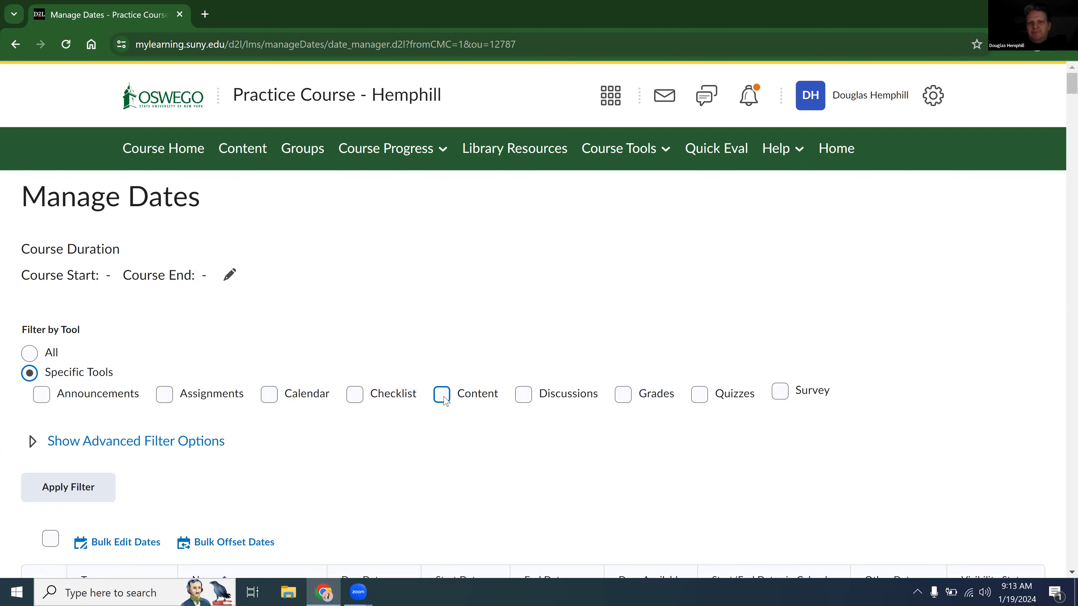
{"action": "left_click", "coordinate": [524, 395]}
{"action": "left_click", "coordinate": [40, 488]}
{"action": "scroll", "coordinate": [291, 465], "scroll_direction": "down", "scroll_amount": 5}
{"action": "scroll", "coordinate": [297, 462], "scroll_direction": "down", "scroll_amount": 1}
{"action": "left_click", "coordinate": [431, 192]}
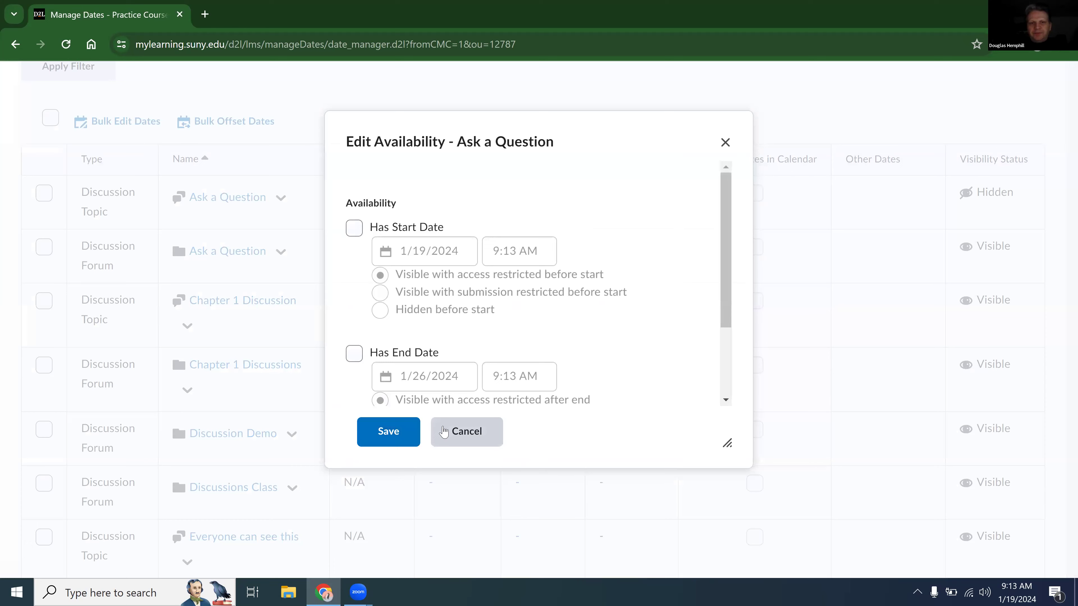
{"action": "left_click", "coordinate": [444, 431]}
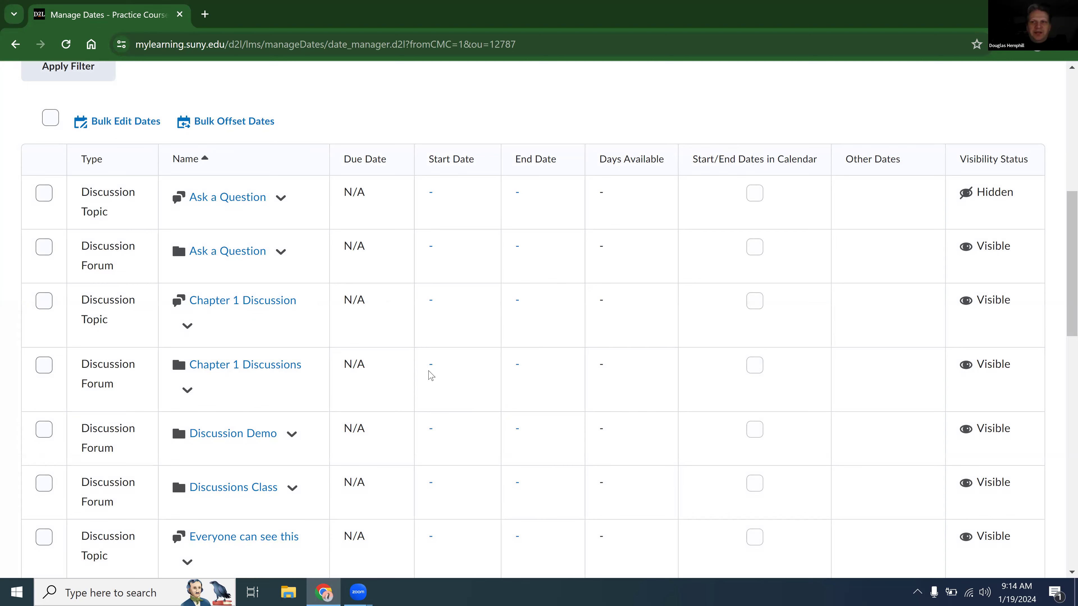
Return to the course content and open the dates and restrictions of Module 2 for editing.
{"action": "scroll", "coordinate": [431, 376], "scroll_direction": "up", "scroll_amount": 10}
{"action": "left_click", "coordinate": [242, 148]}
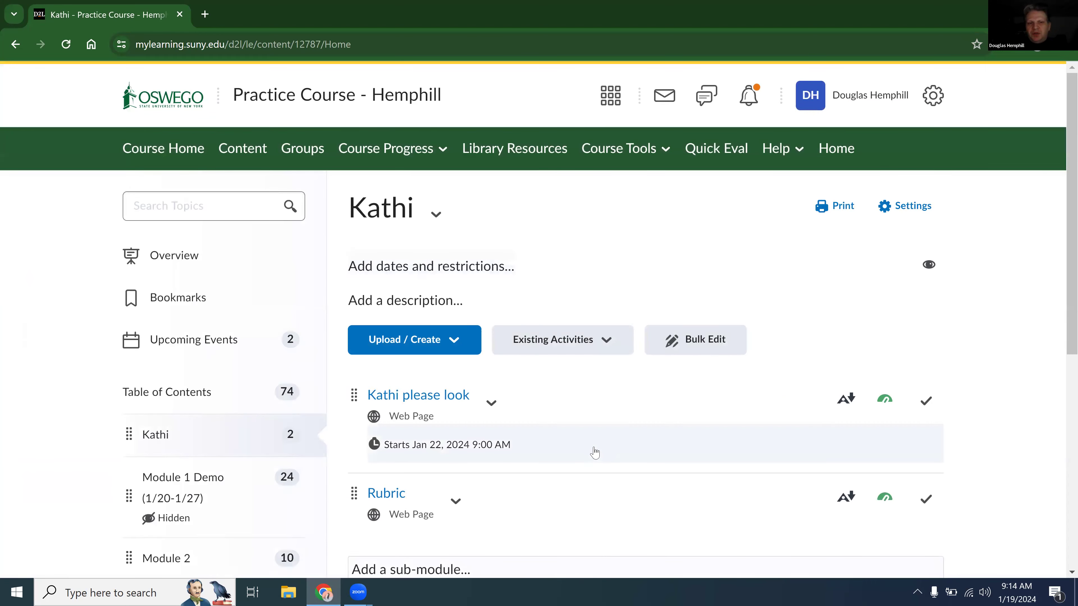
{"action": "scroll", "coordinate": [595, 453], "scroll_direction": "down", "scroll_amount": 5}
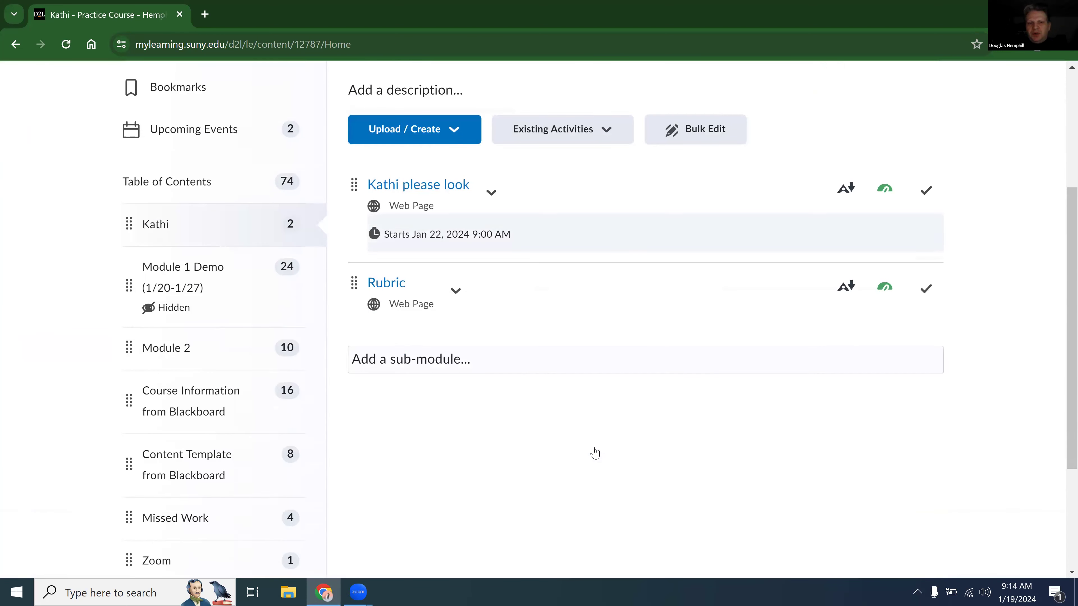
{"action": "left_click", "coordinate": [156, 349]}
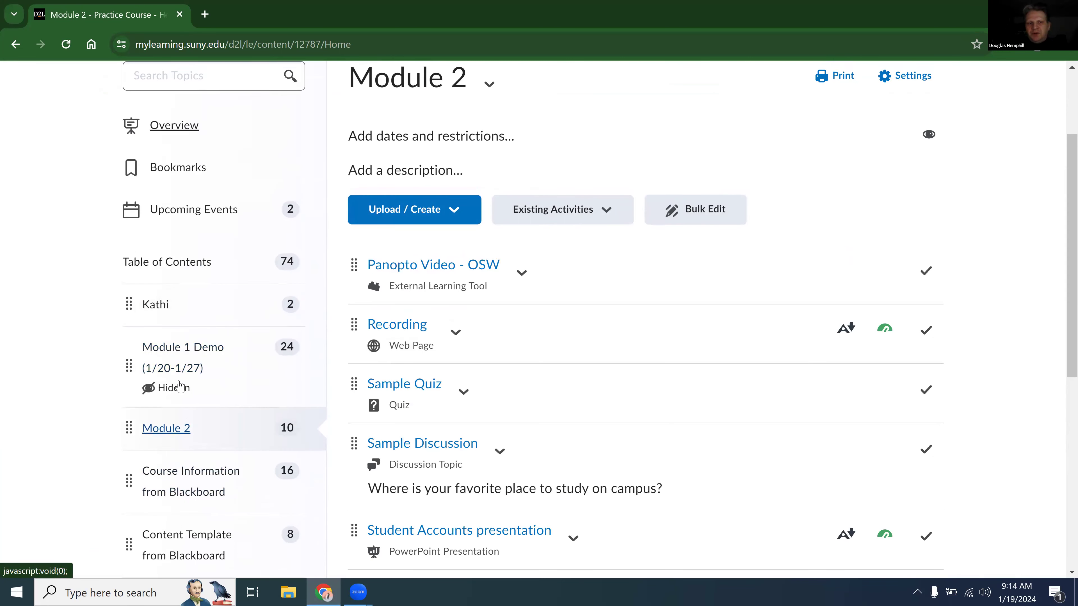
{"action": "scroll", "coordinate": [438, 427], "scroll_direction": "up", "scroll_amount": 3}
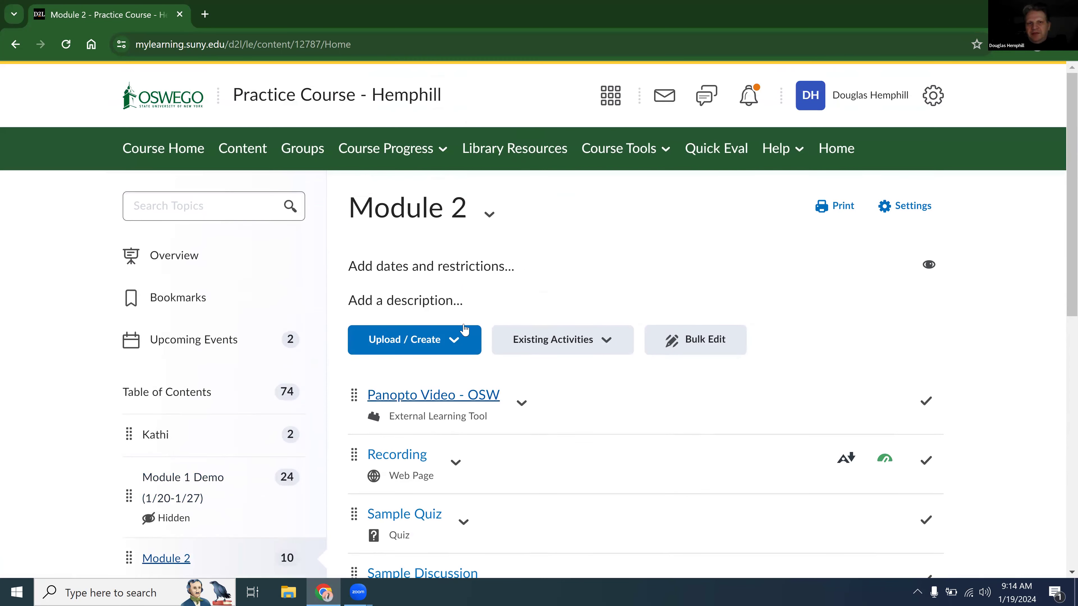
{"action": "left_click", "coordinate": [459, 266]}
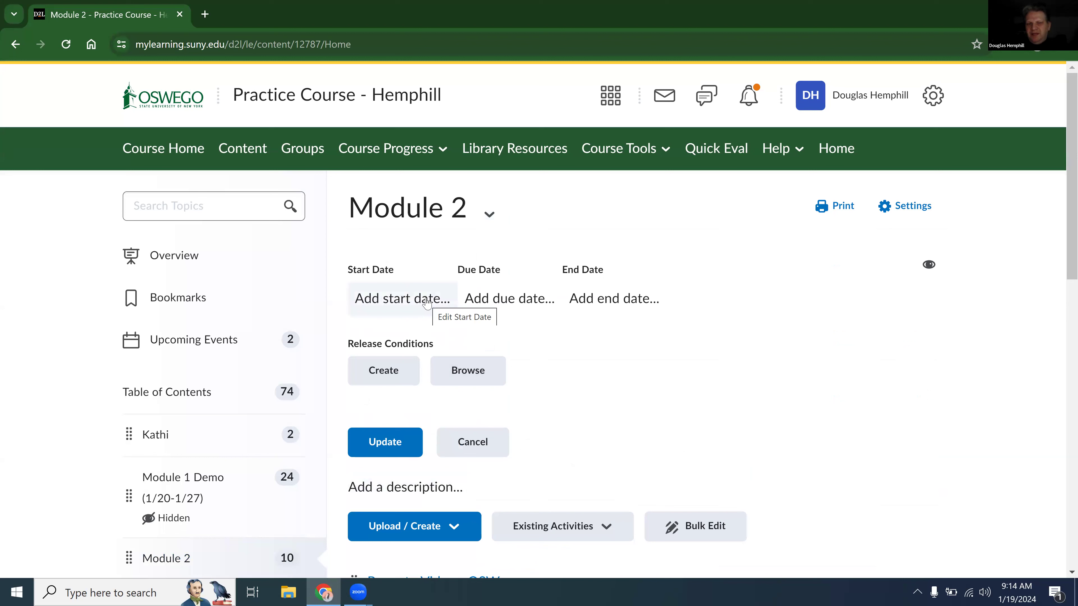
Give Module 2 a start date of 1/20/2024 at 9:00 AM, and add and remove a due date of 1/19/2024.
{"action": "left_click", "coordinate": [484, 299]}
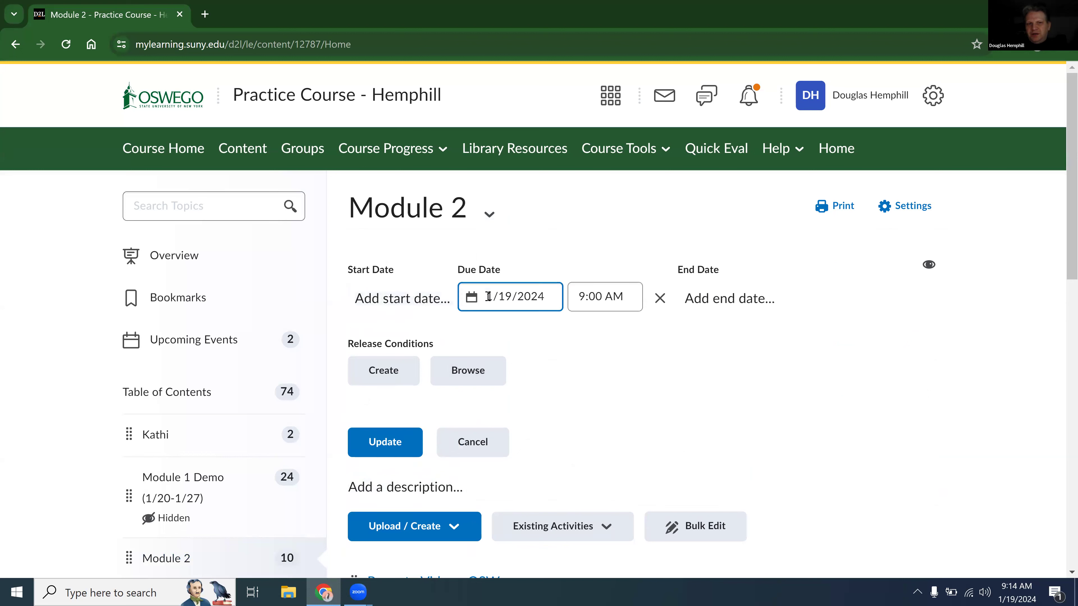
{"action": "left_click", "coordinate": [587, 296]}
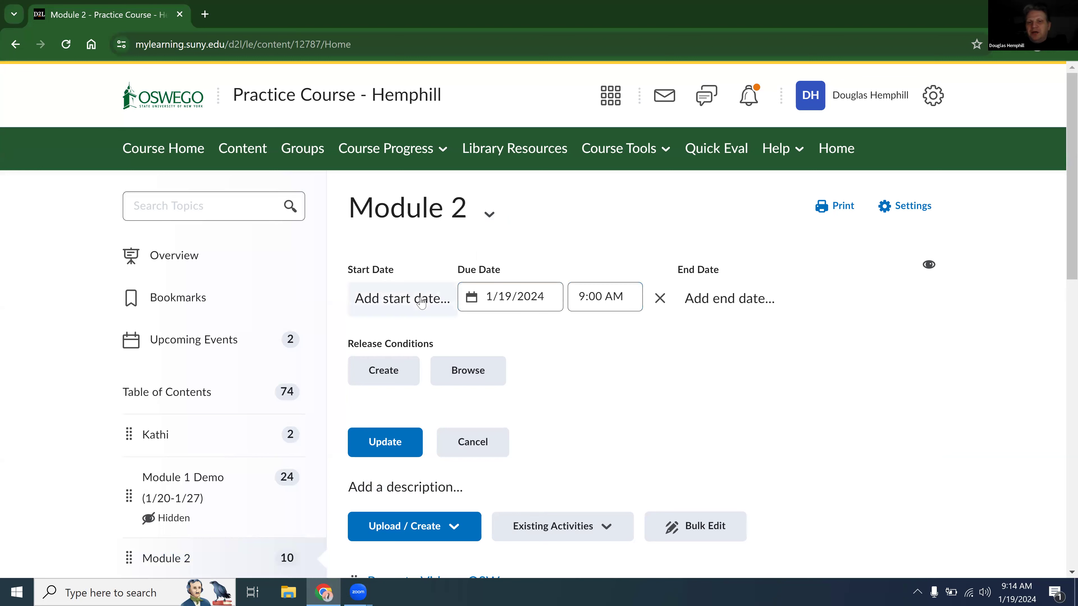
{"action": "left_click", "coordinate": [372, 302]}
{"action": "left_click", "coordinate": [390, 297]}
{"action": "key", "text": "BackSpace"}
{"action": "type", "text": "20/2024"}
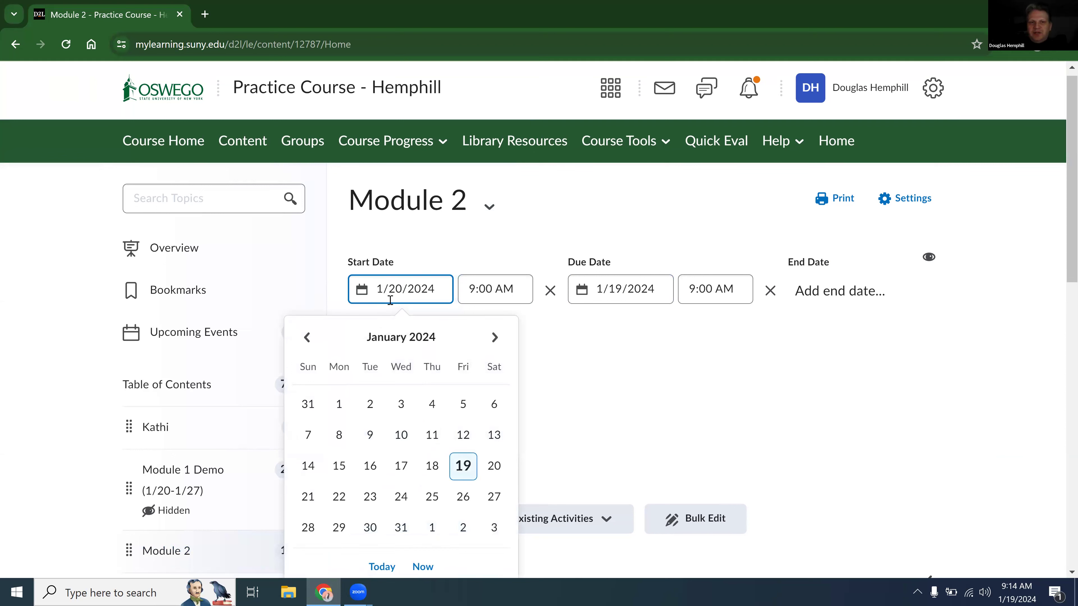
{"action": "left_click", "coordinate": [641, 354]}
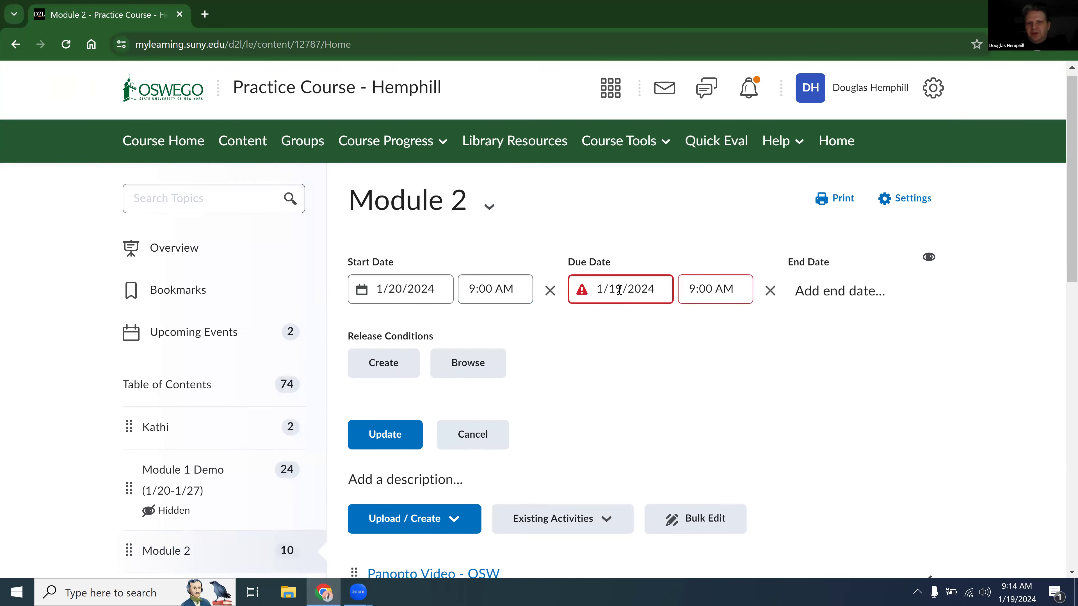
{"action": "left_click", "coordinate": [771, 298]}
Leave Module 2, go to the course's Discussions list and open the restrictions of the Example forum for editing.
{"action": "scroll", "coordinate": [770, 298], "scroll_direction": "up", "scroll_amount": 1}
{"action": "left_click", "coordinate": [633, 152]}
{"action": "left_click", "coordinate": [623, 261]}
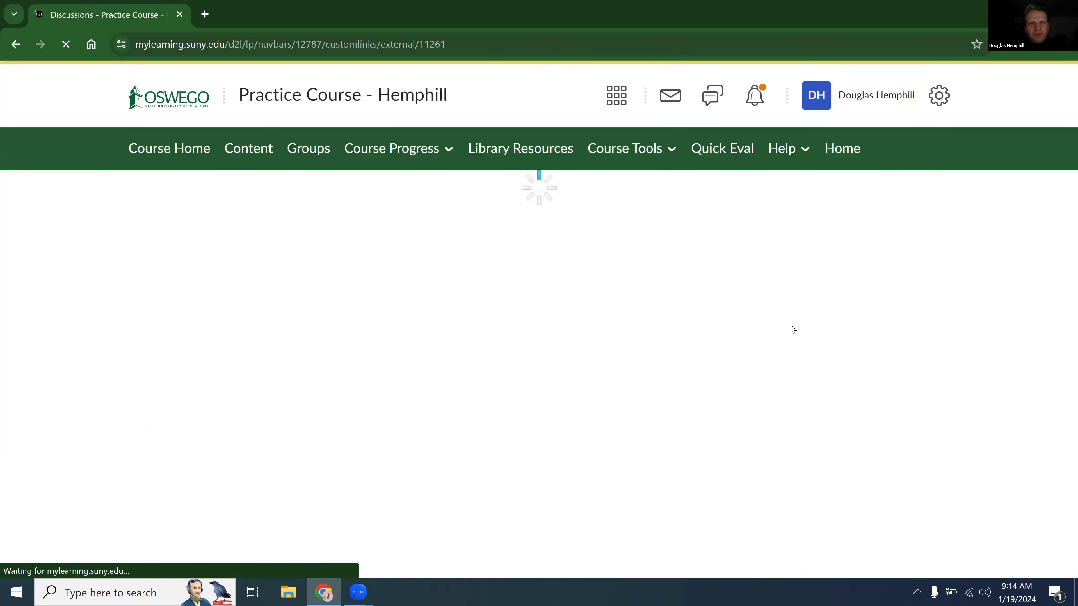
{"action": "scroll", "coordinate": [792, 330], "scroll_direction": "down", "scroll_amount": 3}
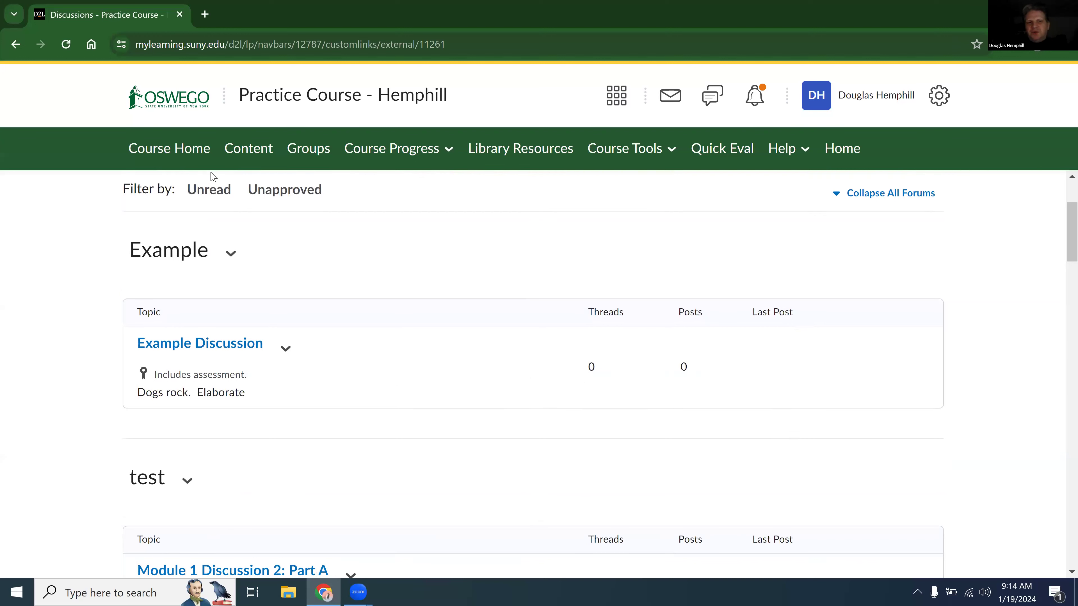
{"action": "left_click_drag", "start_coordinate": [162, 251], "coordinate": [133, 256]}
{"action": "left_click", "coordinate": [237, 257]}
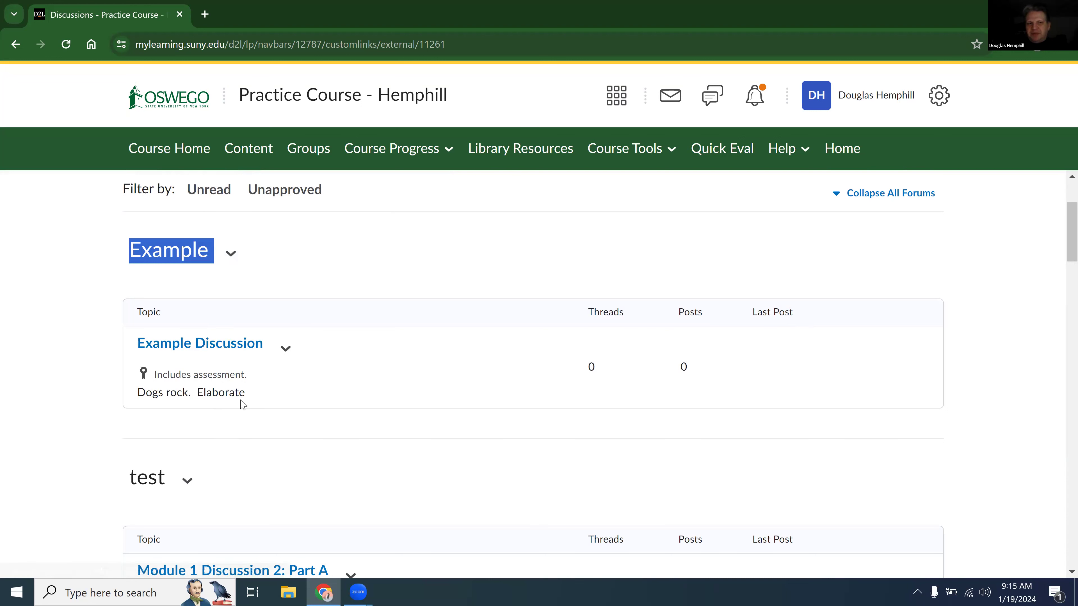
{"action": "left_click", "coordinate": [230, 254]}
{"action": "left_click", "coordinate": [255, 282]}
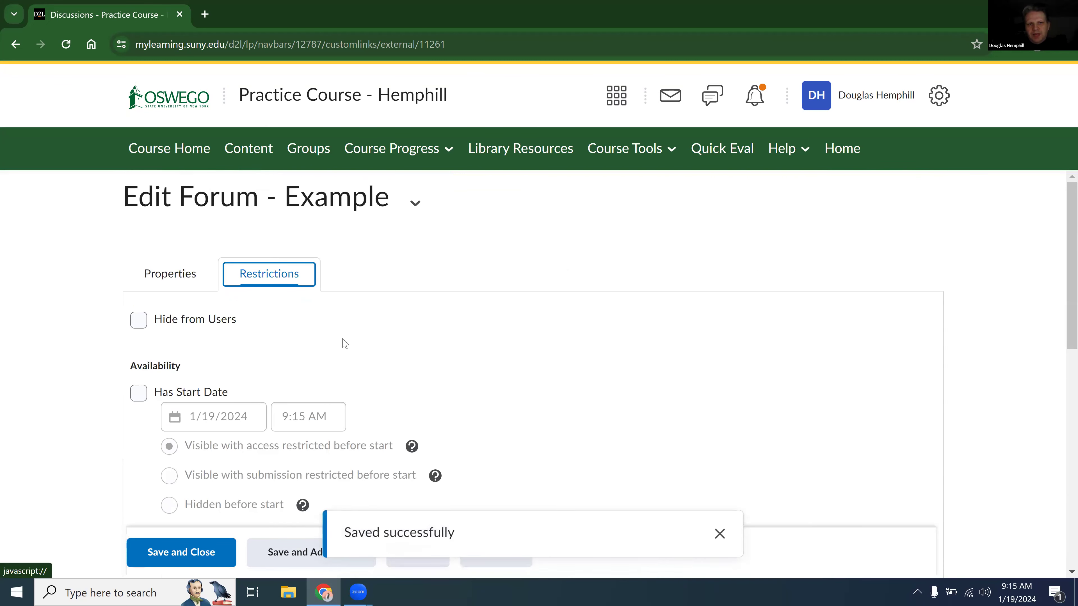
Give the Example forum a start date of 1/19/2024 at 9:15 AM, save and close, and check the date under the forum title.
{"action": "left_click", "coordinate": [144, 395]}
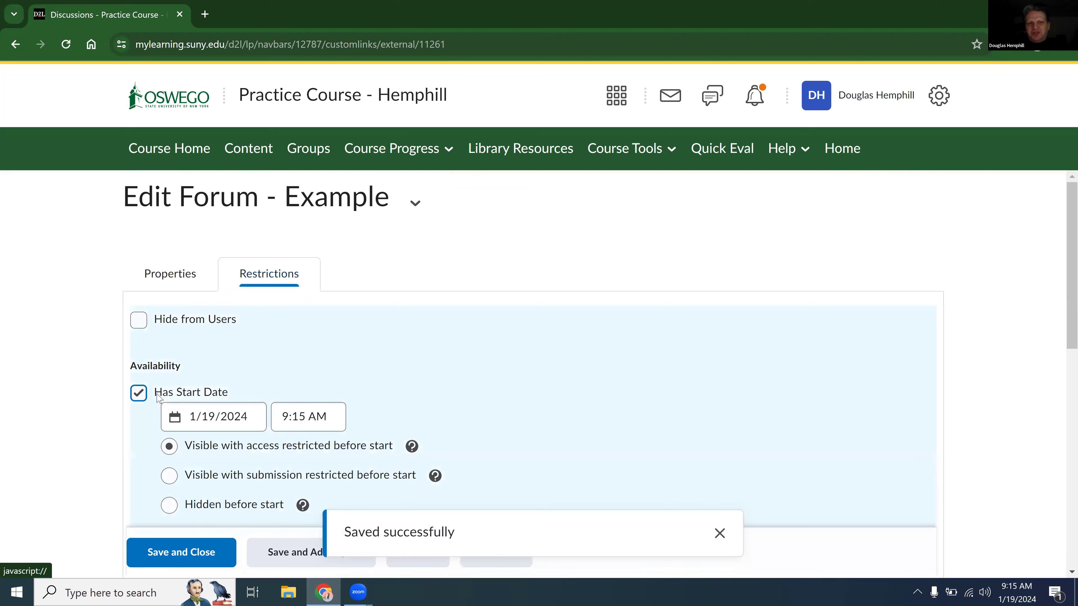
{"action": "scroll", "coordinate": [208, 382], "scroll_direction": "down", "scroll_amount": 1}
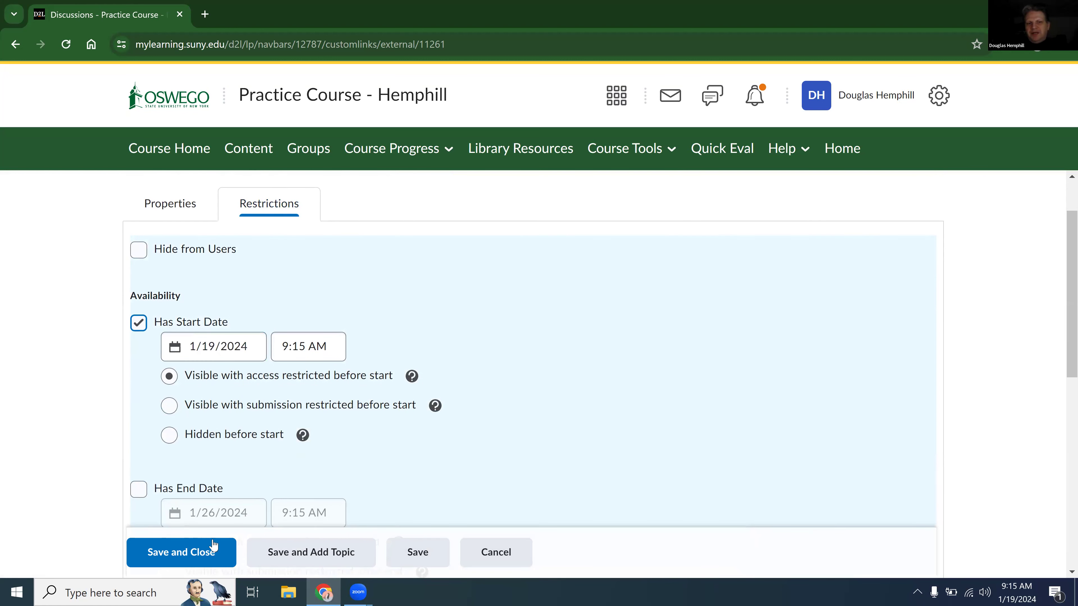
{"action": "left_click", "coordinate": [218, 559]}
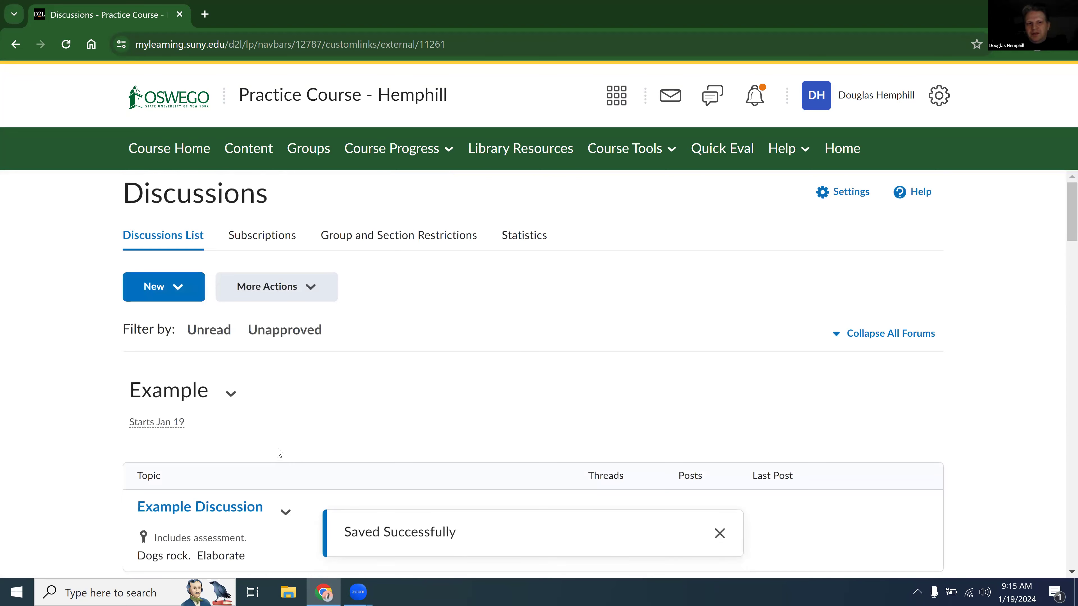
{"action": "mouse_move", "coordinate": [172, 434]}
{"action": "scroll", "coordinate": [172, 433], "scroll_direction": "down", "scroll_amount": 3}
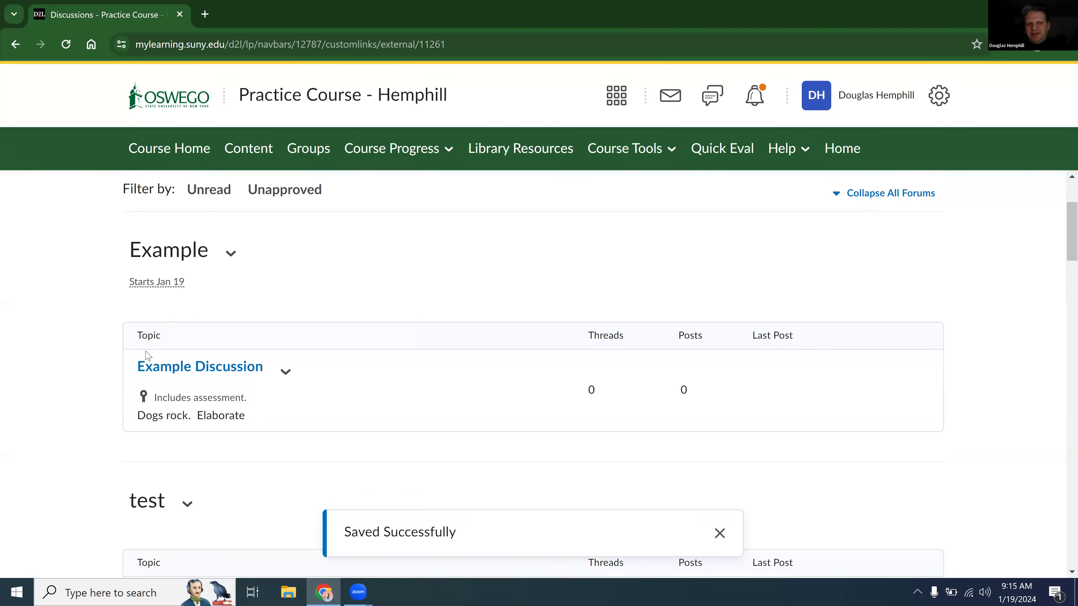
{"action": "left_click_drag", "start_coordinate": [130, 282], "coordinate": [186, 282]}
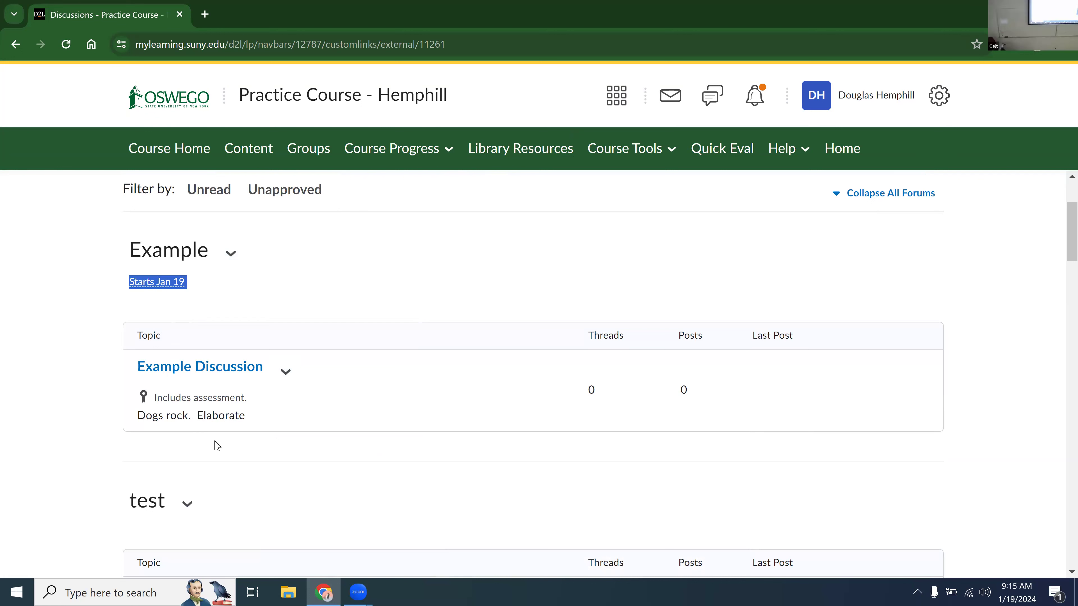
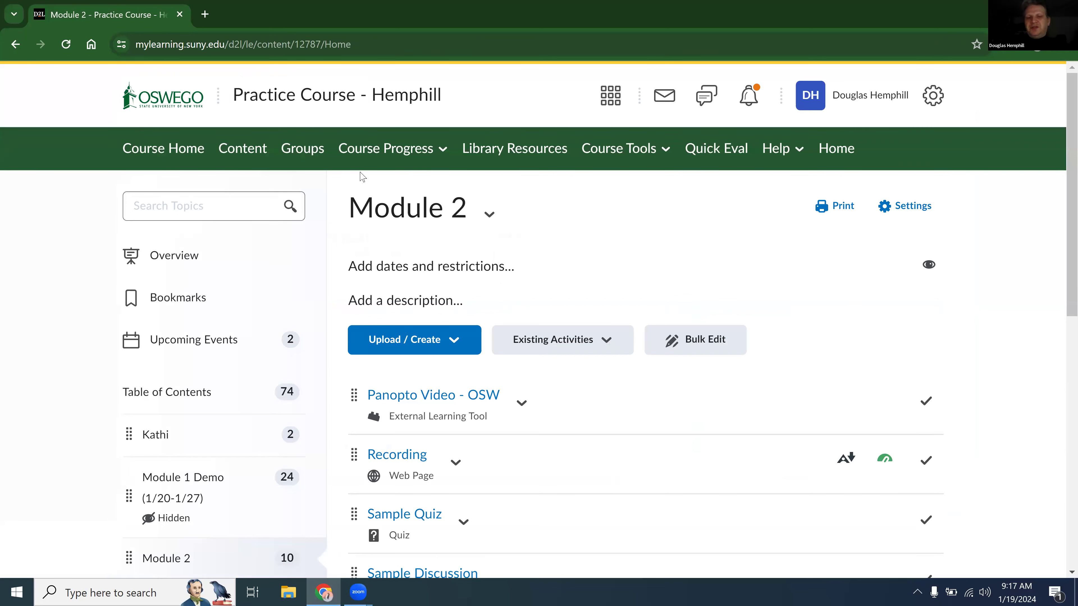
Edit the properties of the Recording web page in Module 2 in place and open its dates and restrictions.
{"action": "scroll", "coordinate": [551, 401], "scroll_direction": "down", "scroll_amount": 3}
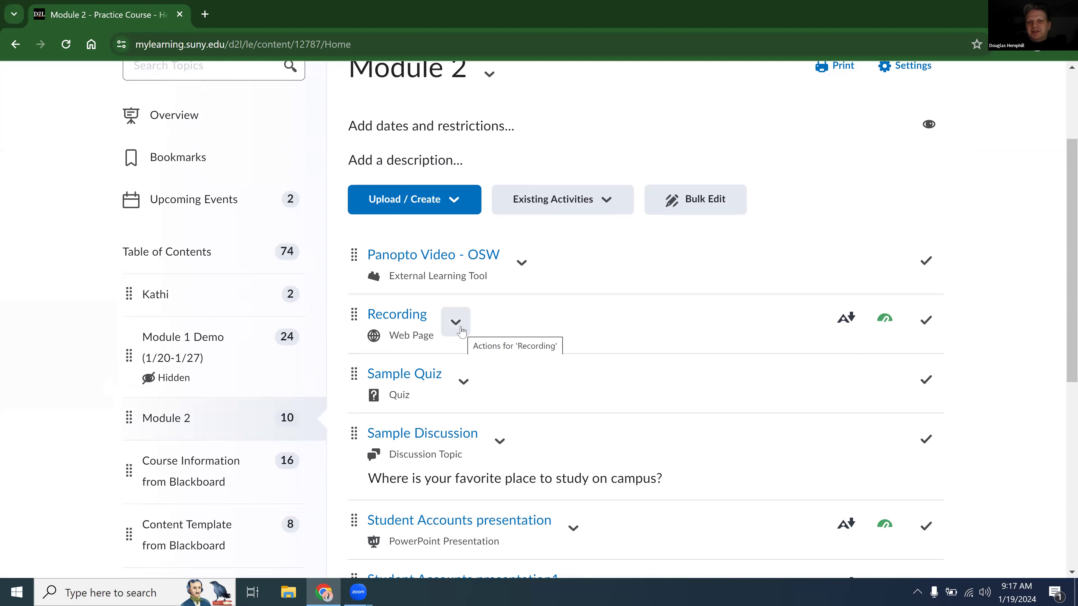
{"action": "left_click", "coordinate": [456, 322]}
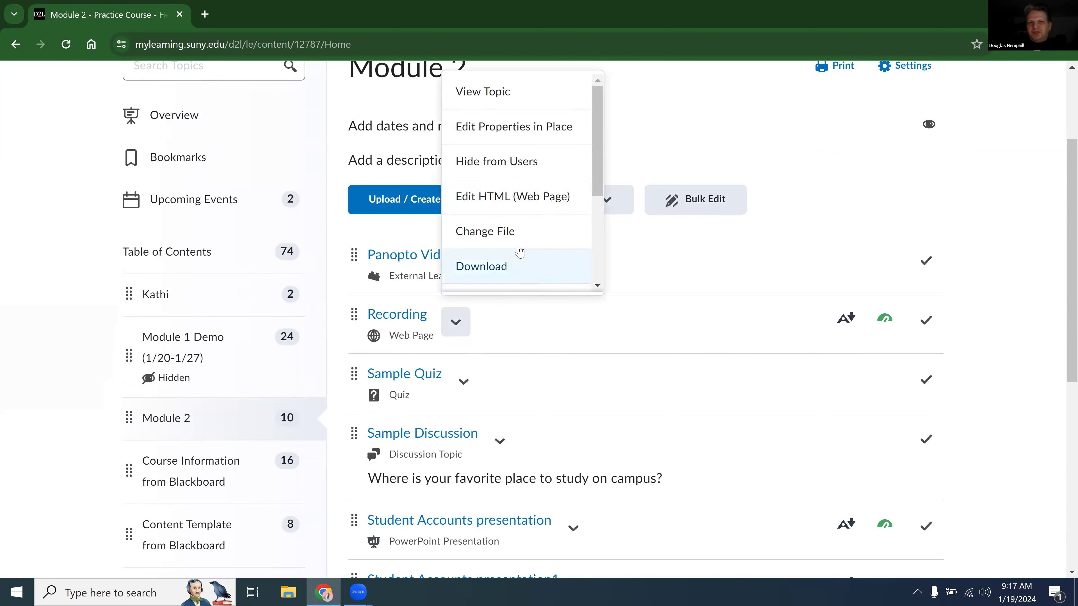
{"action": "left_click", "coordinate": [547, 142]}
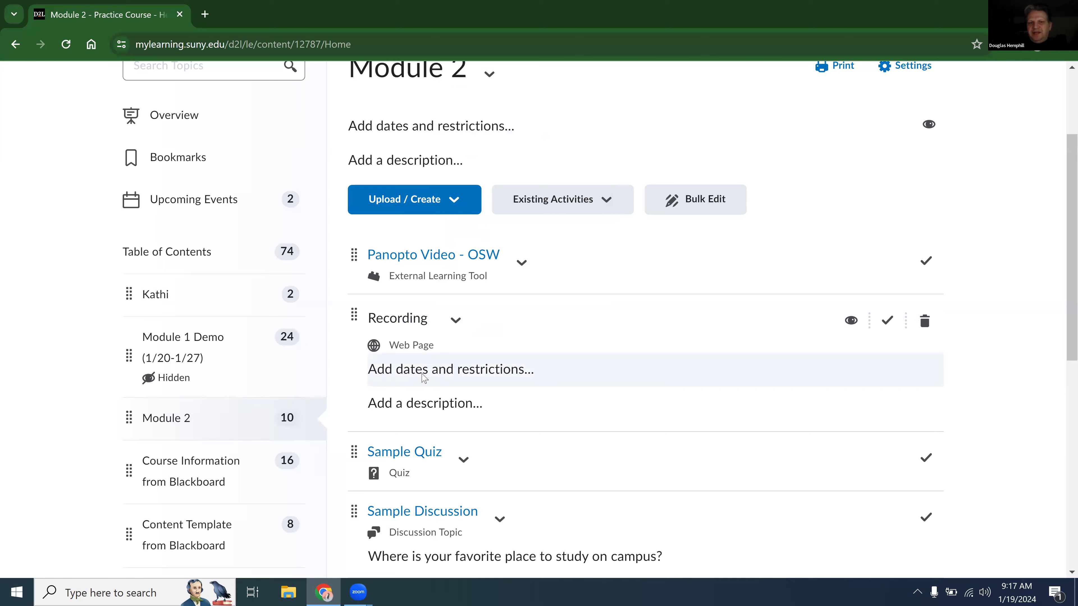
{"action": "left_click", "coordinate": [527, 368]}
{"action": "scroll", "coordinate": [528, 369], "scroll_direction": "down", "scroll_amount": 3}
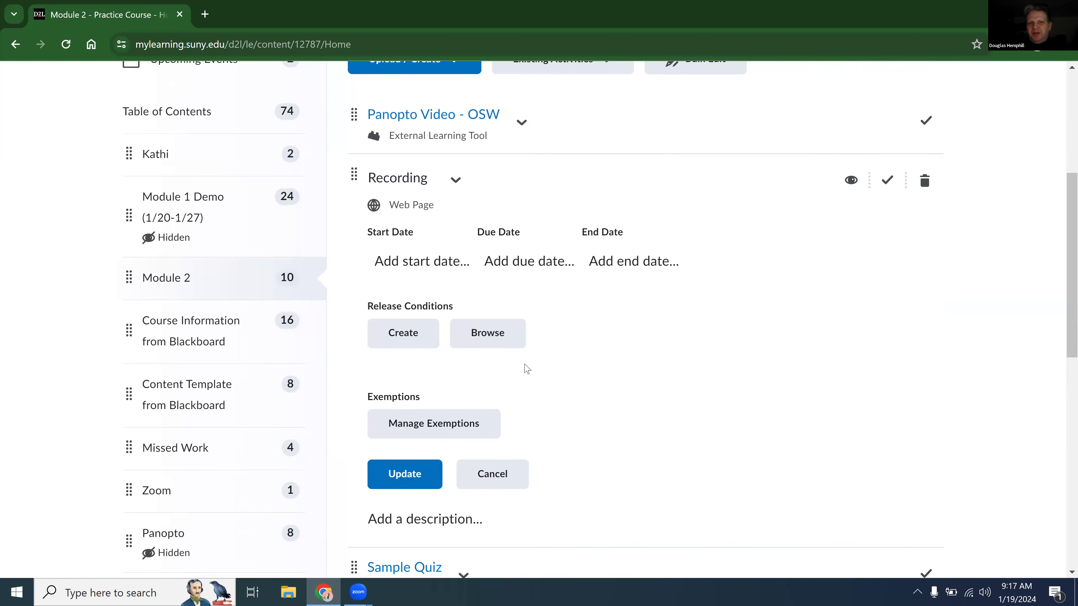
View the list of students who can be exempted from the Recording topic and close it without exempting anyone.
{"action": "left_click", "coordinate": [416, 424]}
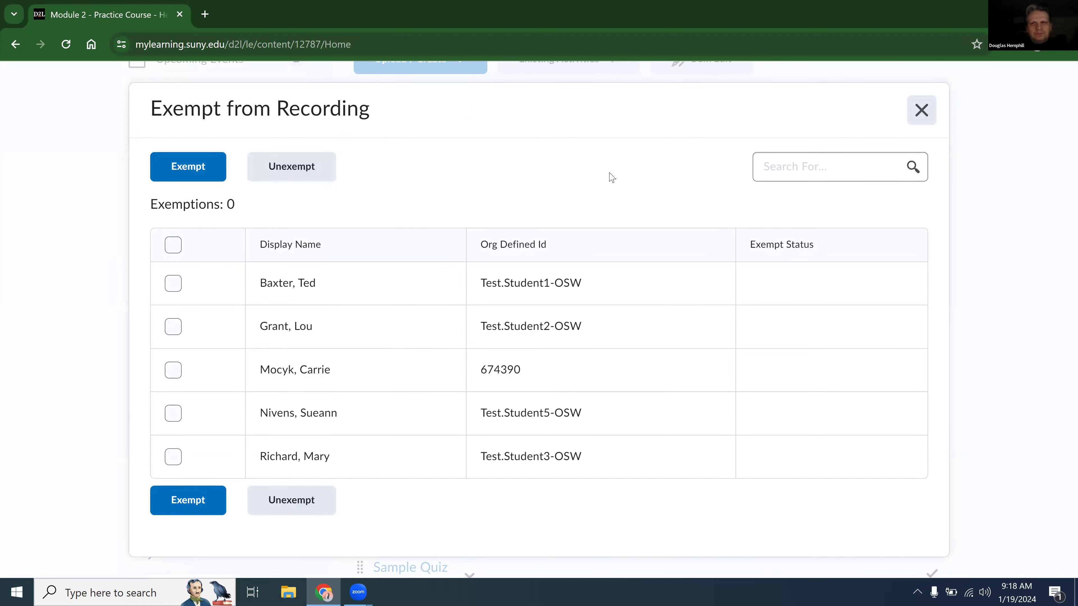
{"action": "left_click_drag", "start_coordinate": [658, 172], "coordinate": [890, 127]}
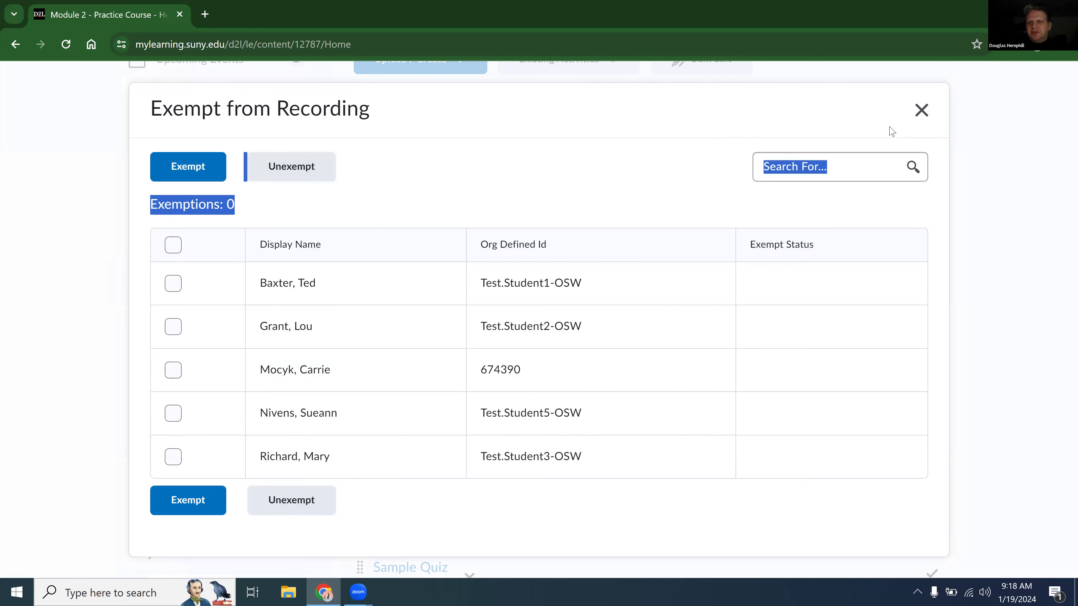
{"action": "left_click", "coordinate": [922, 110]}
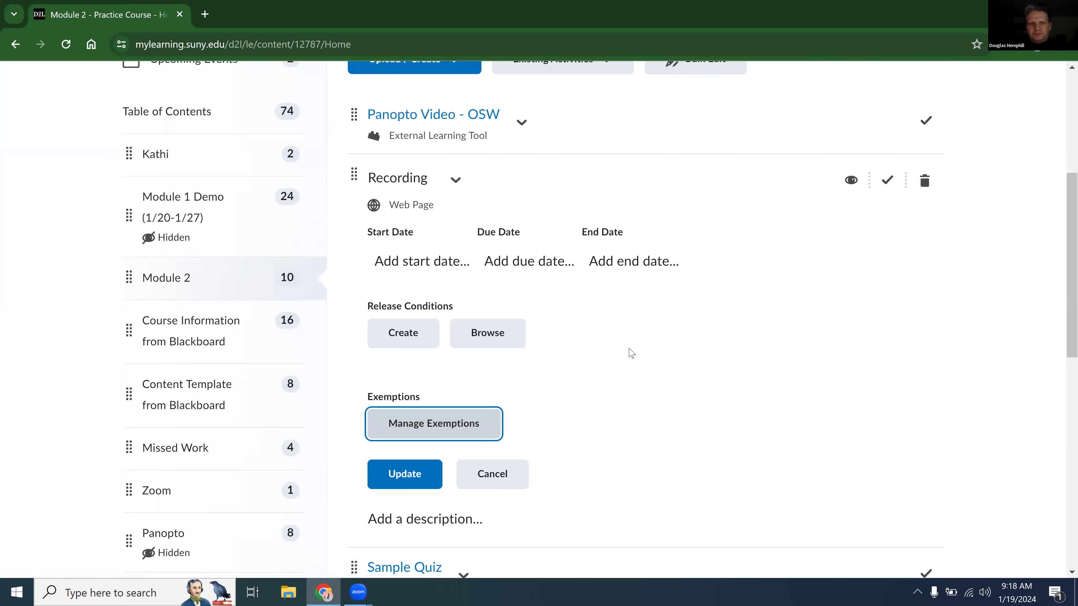
{"action": "scroll", "coordinate": [543, 409], "scroll_direction": "down", "scroll_amount": 5}
{"action": "scroll", "coordinate": [541, 411], "scroll_direction": "up", "scroll_amount": 5}
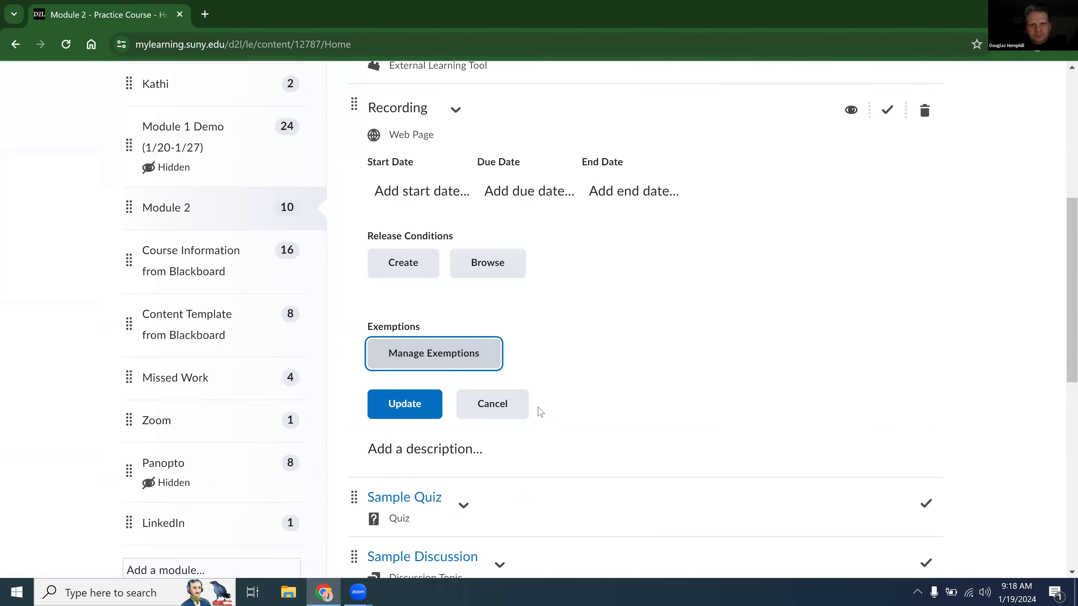
{"action": "scroll", "coordinate": [563, 351], "scroll_direction": "up", "scroll_amount": 2}
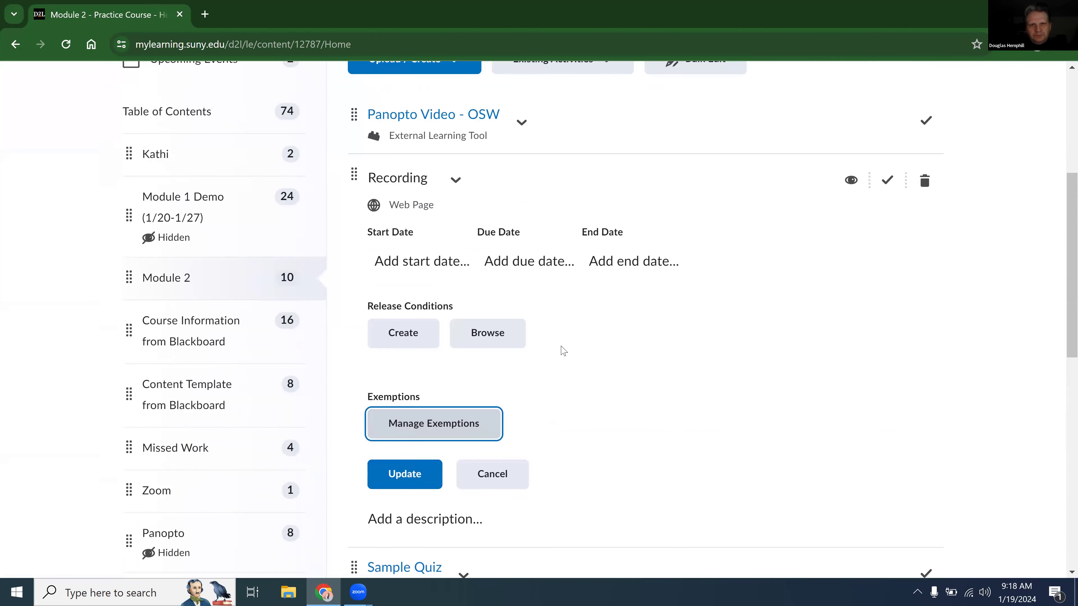
{"action": "left_click", "coordinate": [585, 424]}
Edit the properties of the Student Accounts presentation in place to show its dates, release conditions and exemptions.
{"action": "scroll", "coordinate": [585, 425], "scroll_direction": "down", "scroll_amount": 1}
{"action": "scroll", "coordinate": [585, 425], "scroll_direction": "down", "scroll_amount": 6}
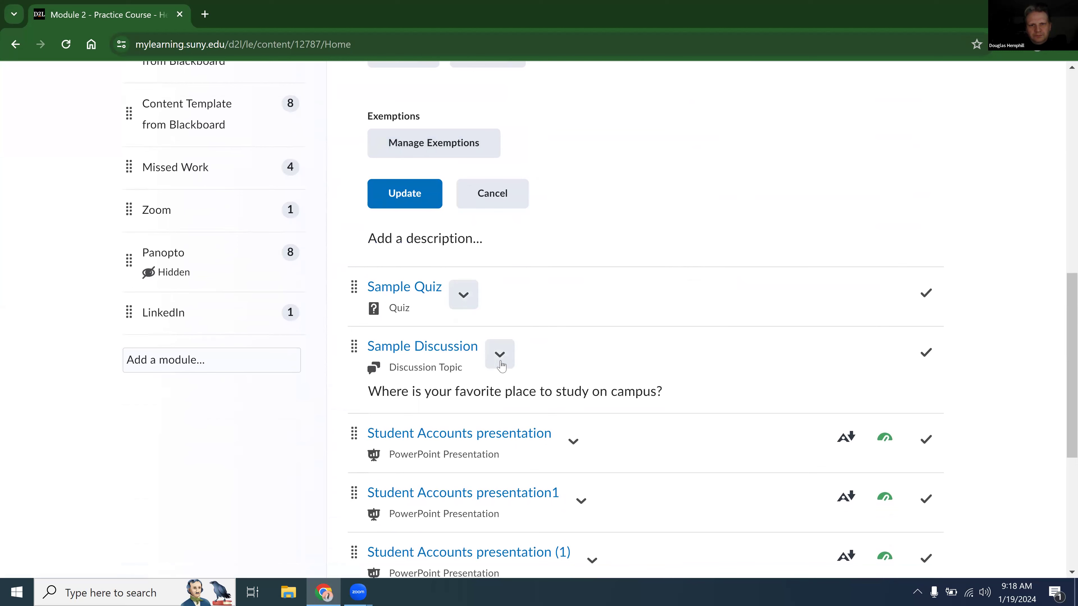
{"action": "left_click", "coordinate": [500, 354]}
{"action": "left_click", "coordinate": [621, 443]}
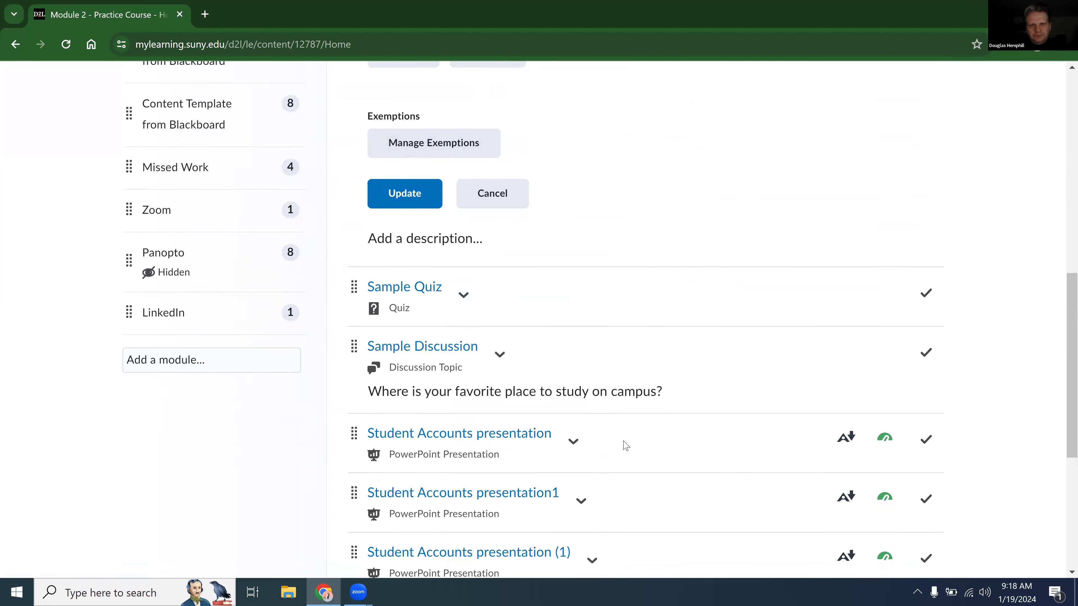
{"action": "left_click", "coordinate": [573, 441]}
{"action": "left_click", "coordinate": [631, 126]}
{"action": "scroll", "coordinate": [488, 378], "scroll_direction": "down", "scroll_amount": 5}
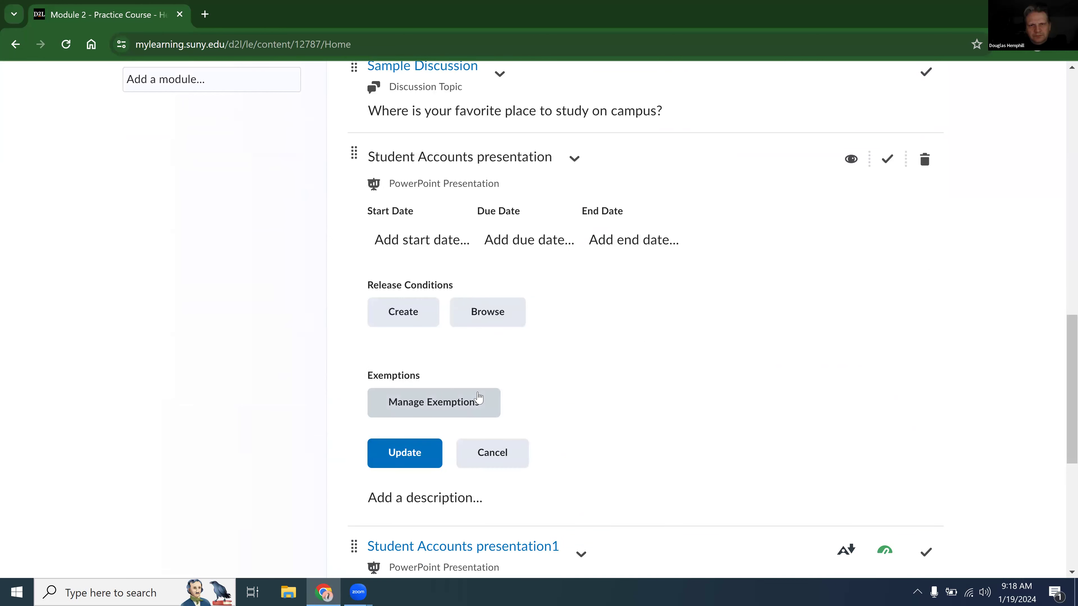
View the exemptions list of the Student Accounts presentation, dismiss it and finish editing the topic without changes.
{"action": "left_click", "coordinate": [479, 399]}
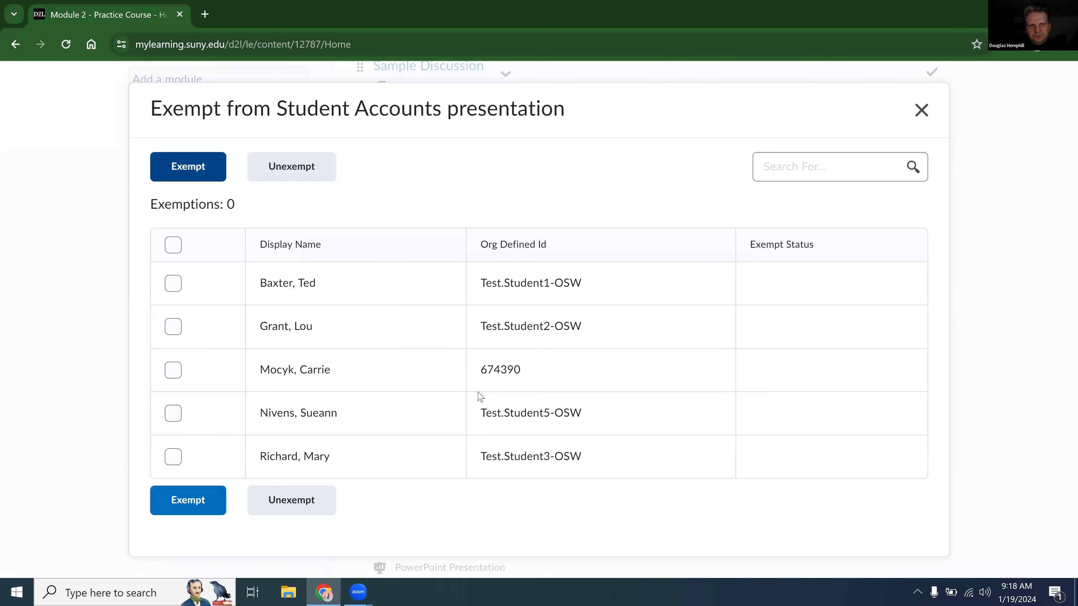
{"action": "key", "text": "Escape"}
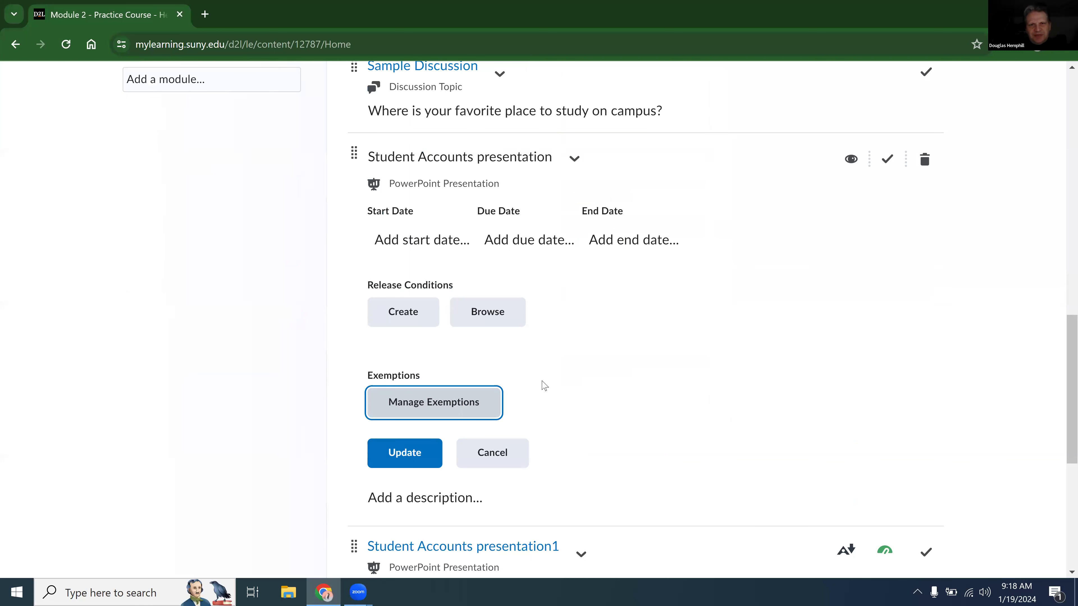
{"action": "scroll", "coordinate": [544, 376], "scroll_direction": "down", "scroll_amount": 1}
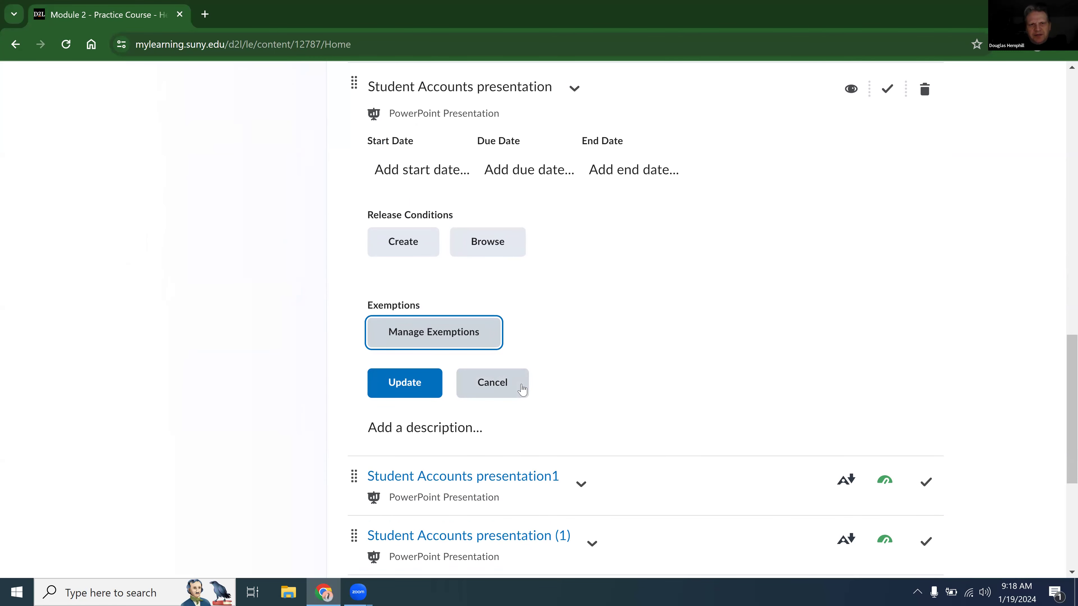
{"action": "left_click", "coordinate": [407, 384]}
Review the available actions for the Recording topic at the start of Module 2 without choosing one.
{"action": "scroll", "coordinate": [498, 481], "scroll_direction": "up", "scroll_amount": 13}
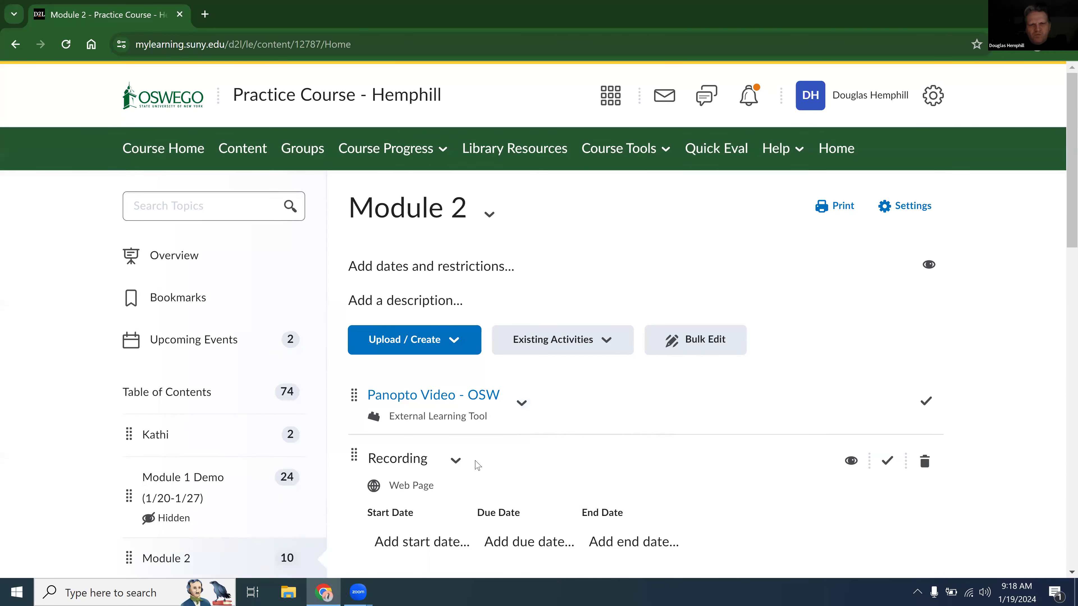
{"action": "left_click", "coordinate": [457, 461]}
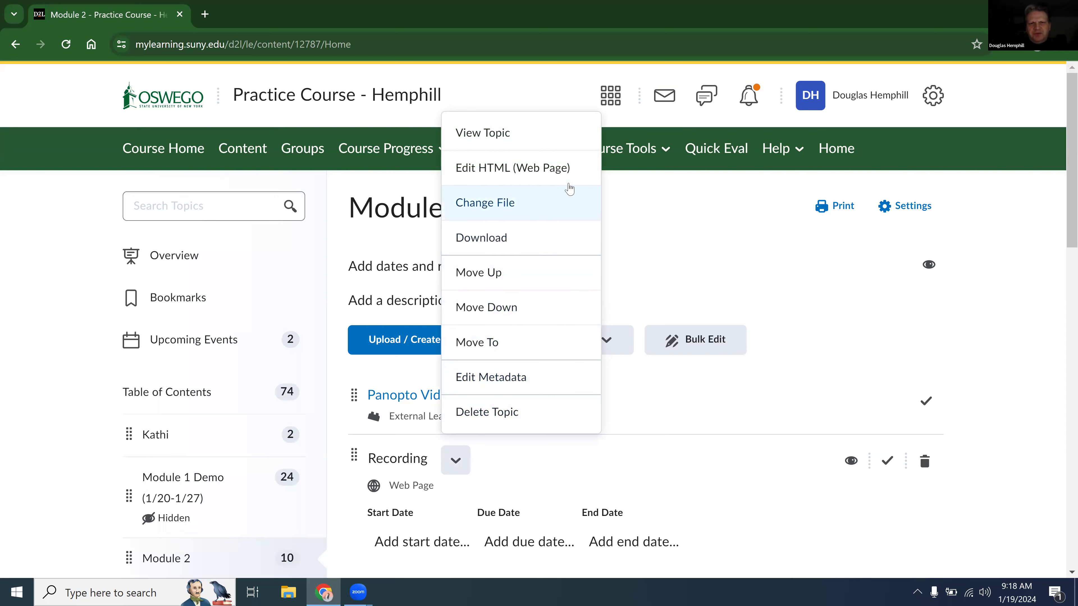
{"action": "left_click", "coordinate": [452, 471]}
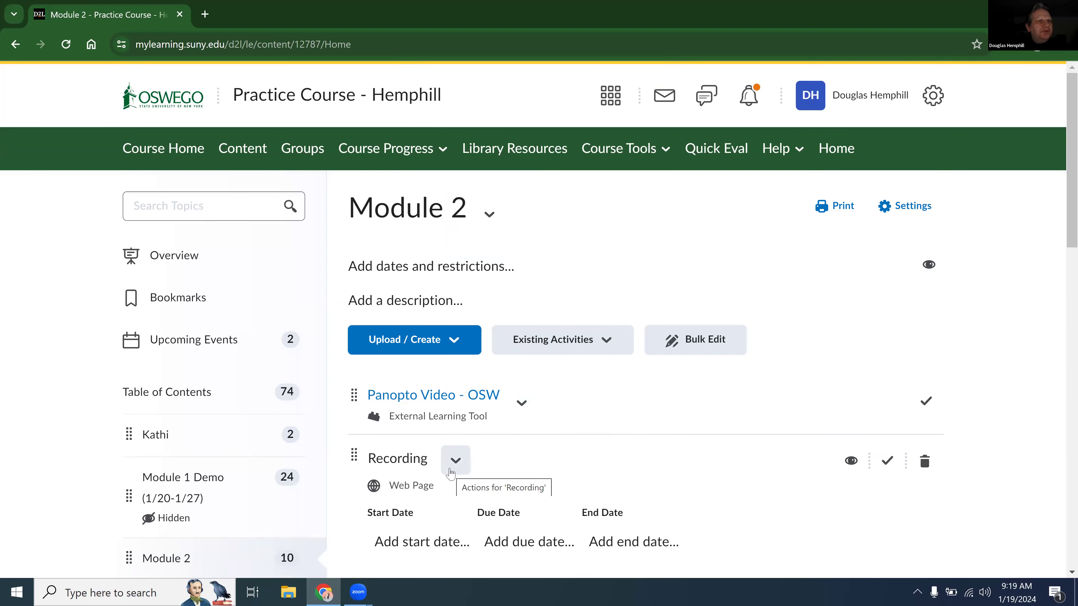
Go to Module 1 Demo (1/20-1/27) and edit the properties of Sample Assignment in place.
{"action": "left_click", "coordinate": [182, 478]}
{"action": "scroll", "coordinate": [501, 340], "scroll_direction": "down", "scroll_amount": 6}
{"action": "left_click_drag", "start_coordinate": [486, 318], "coordinate": [367, 318]}
{"action": "left_click", "coordinate": [500, 327]}
{"action": "scroll", "coordinate": [544, 198], "scroll_direction": "up", "scroll_amount": 3}
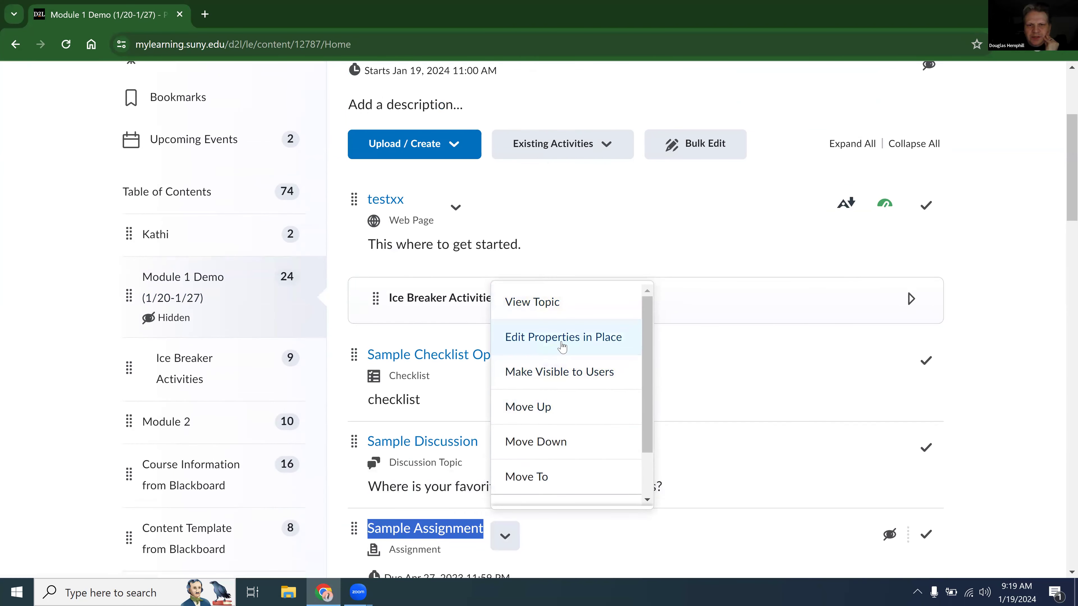
{"action": "left_click", "coordinate": [563, 338]}
{"action": "scroll", "coordinate": [482, 397], "scroll_direction": "down", "scroll_amount": 3}
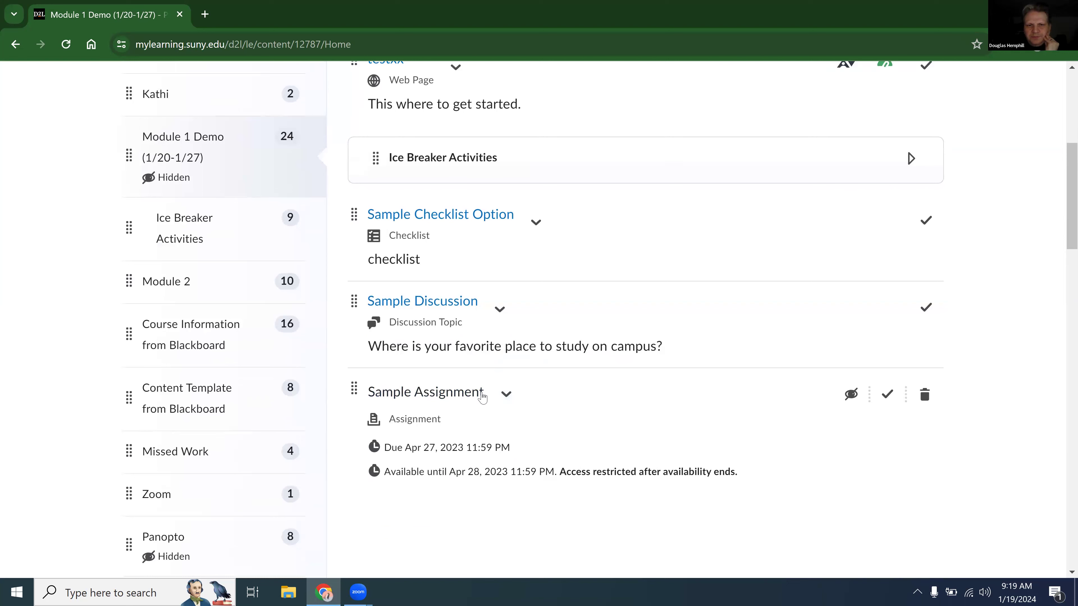
Rename Sample Assignment to "Demonstration Sample Assignment" and make it visible to users.
{"action": "left_click", "coordinate": [482, 397]}
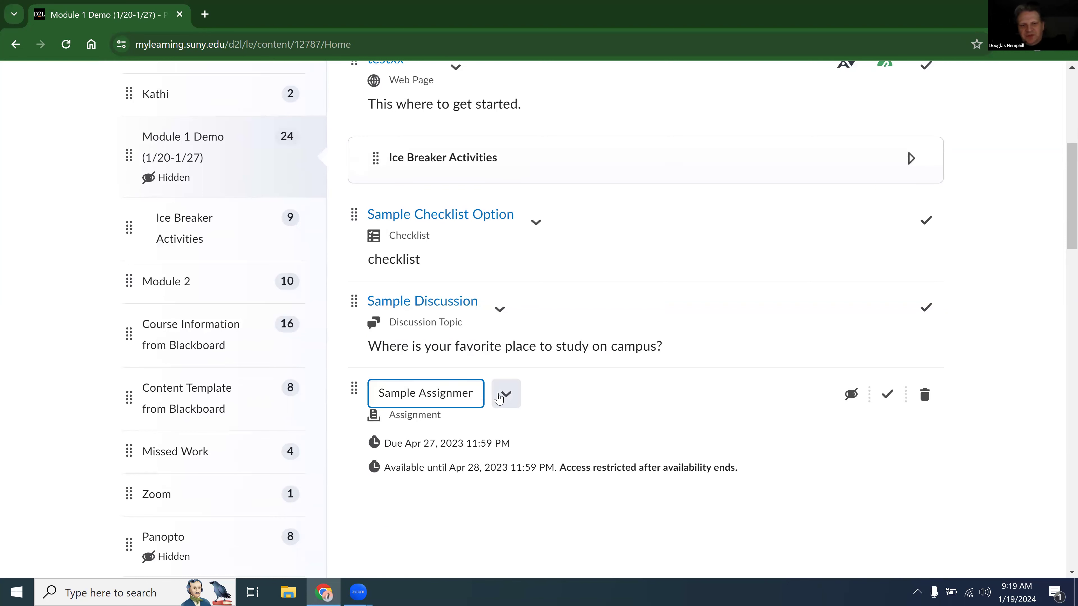
{"action": "key", "text": "BackSpace"}
{"action": "key", "text": "Home"}
{"action": "type", "text": "Demonstration"}
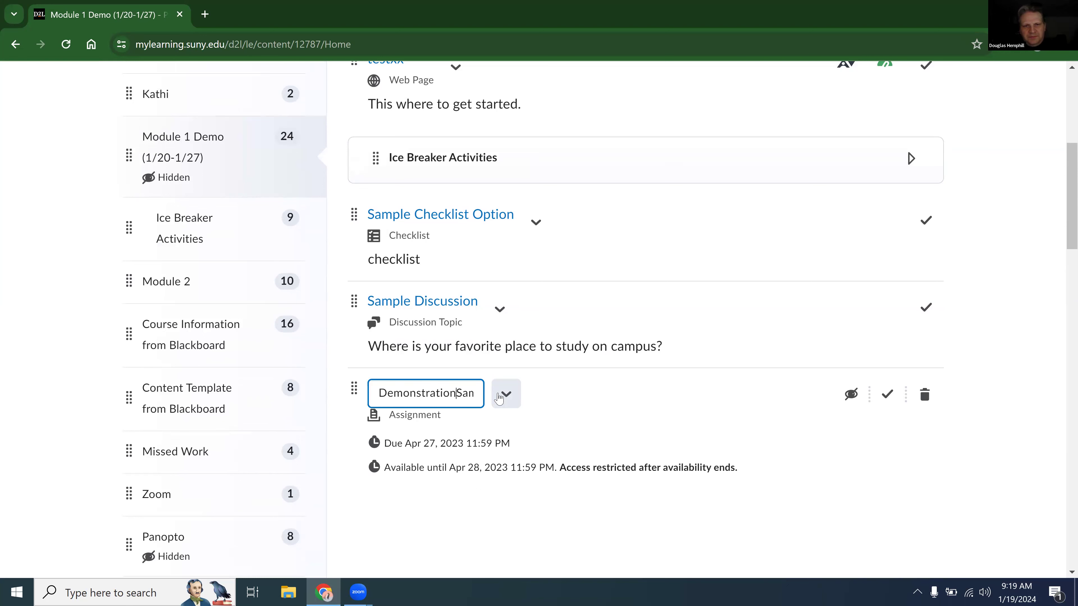
{"action": "key", "text": "Escape"}
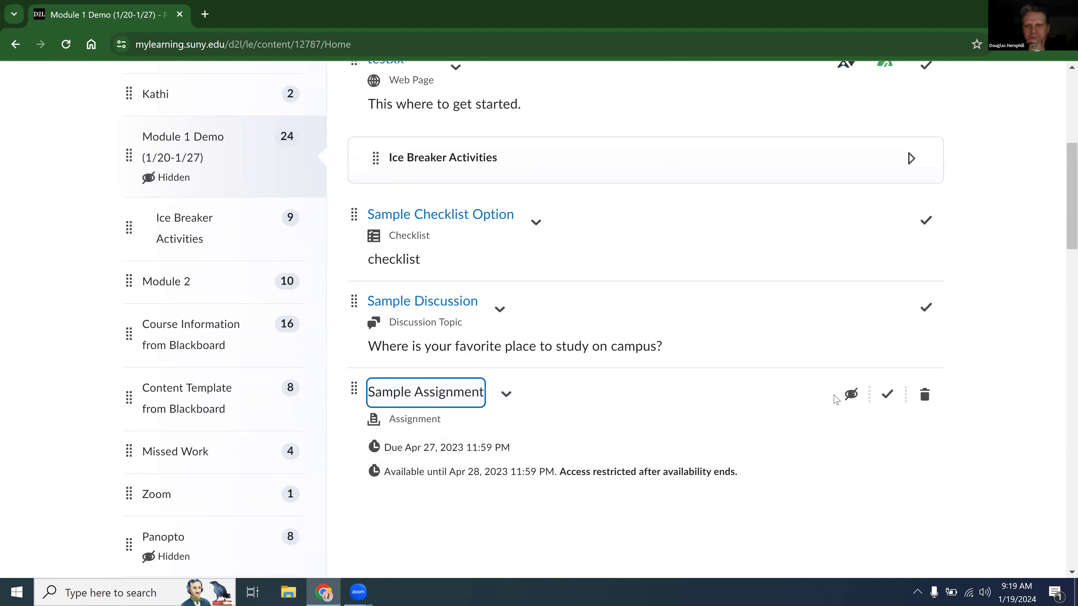
{"action": "left_click", "coordinate": [851, 395]}
{"action": "left_click", "coordinate": [834, 401]}
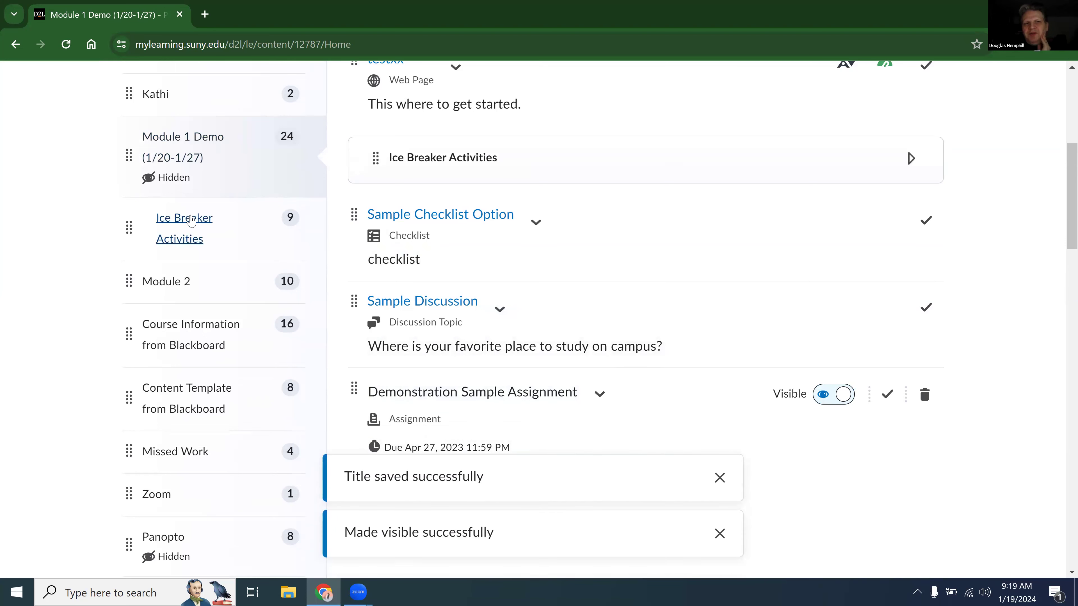
Go to the Ice Breaker Activities submodule, open its dates and restrictions, and start creating a release condition.
{"action": "left_click", "coordinate": [191, 220]}
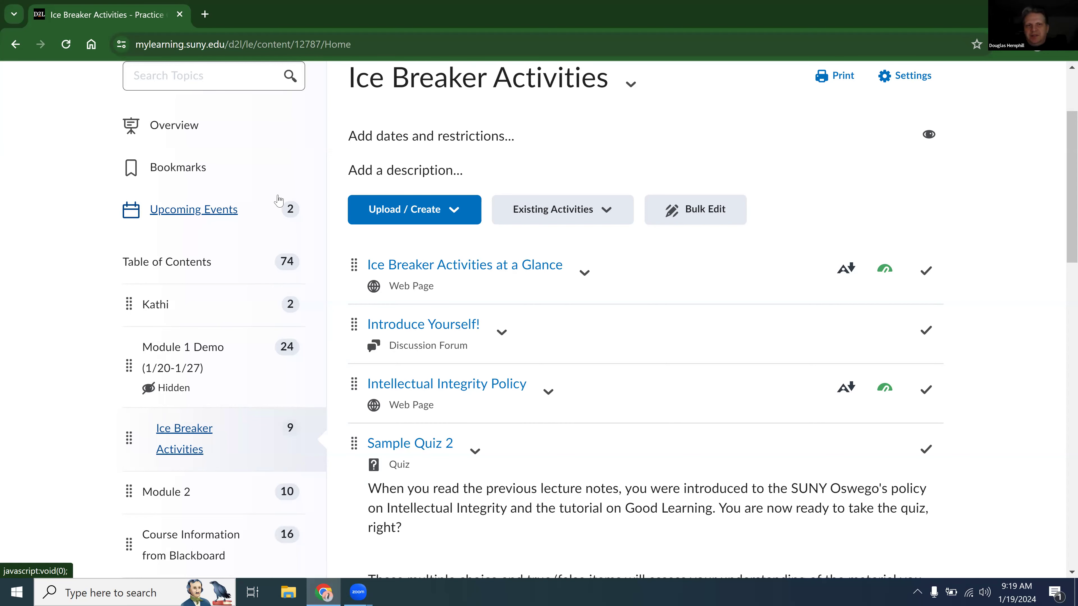
{"action": "scroll", "coordinate": [293, 208], "scroll_direction": "up", "scroll_amount": 3}
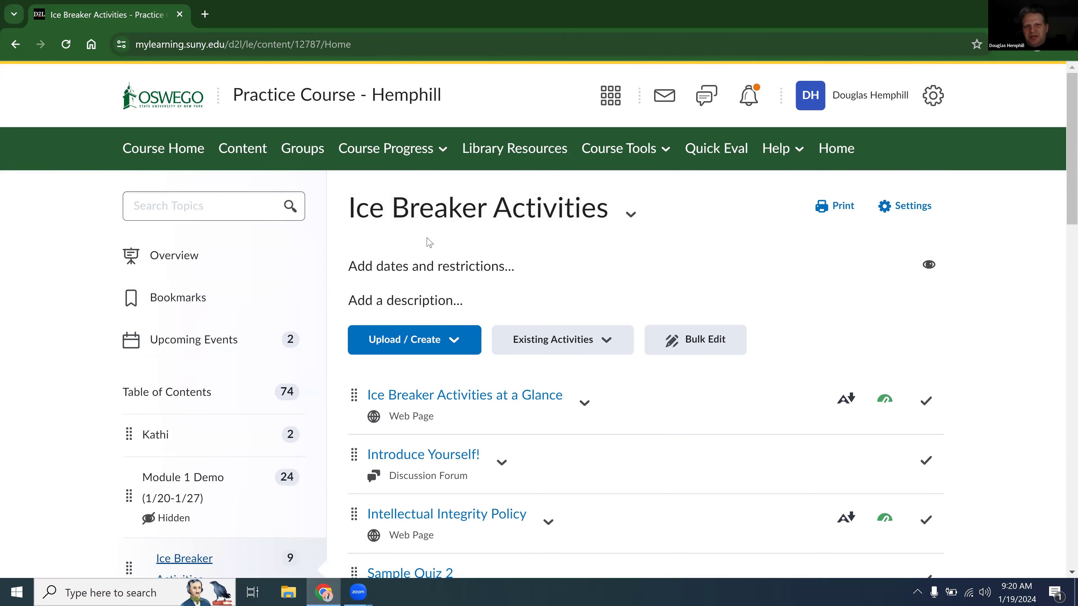
{"action": "left_click", "coordinate": [424, 272]}
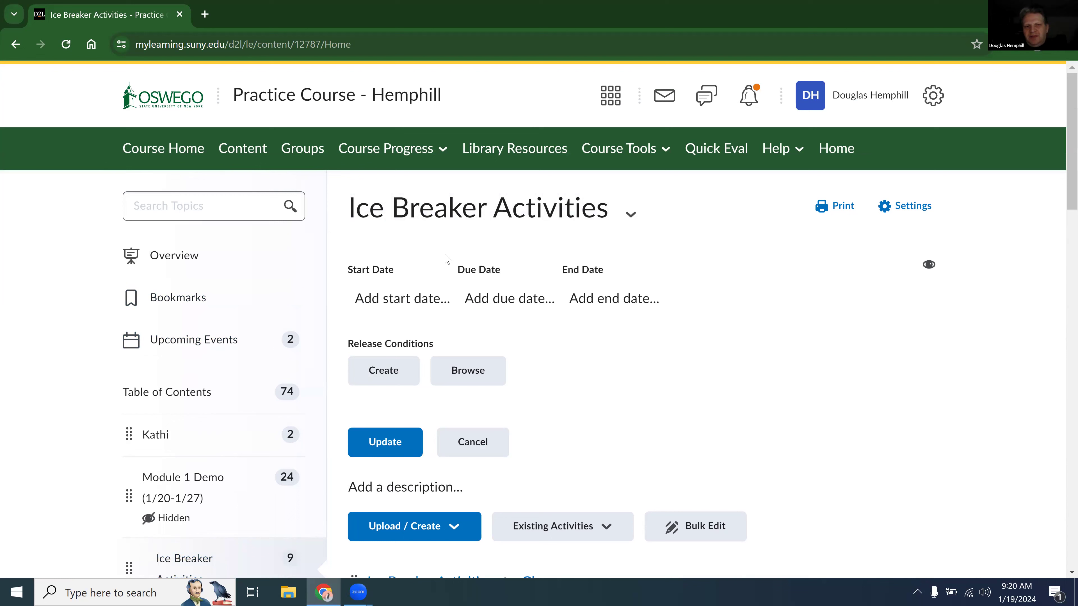
{"action": "left_click_drag", "start_coordinate": [373, 342], "coordinate": [407, 342]}
{"action": "left_click", "coordinate": [496, 337]}
{"action": "left_click", "coordinate": [397, 367]}
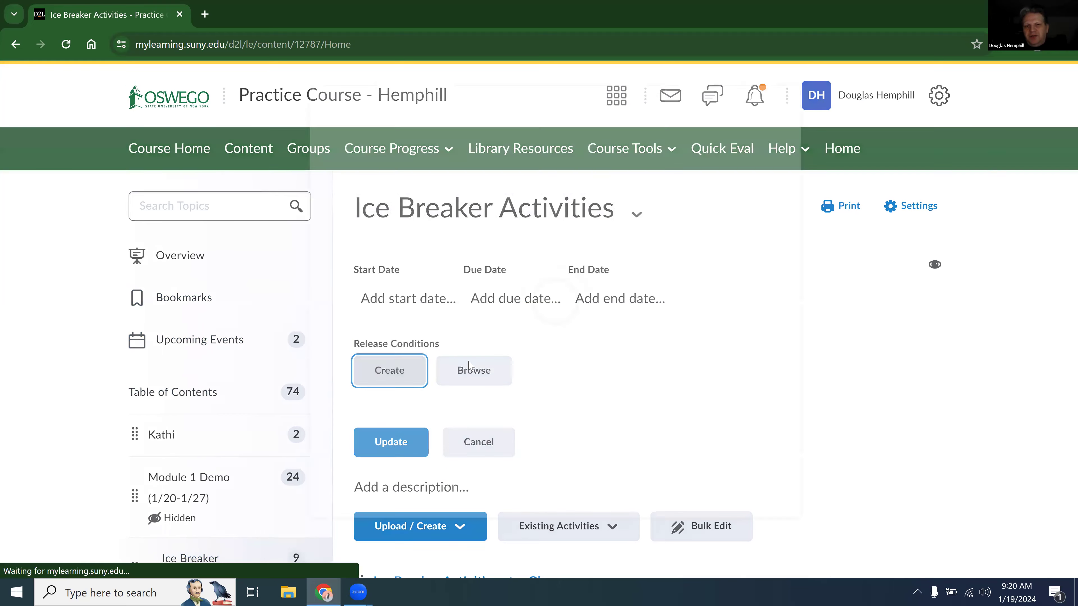
Review the condition types offered for a release condition, from Assignments through Surveys.
{"action": "left_click", "coordinate": [530, 231]}
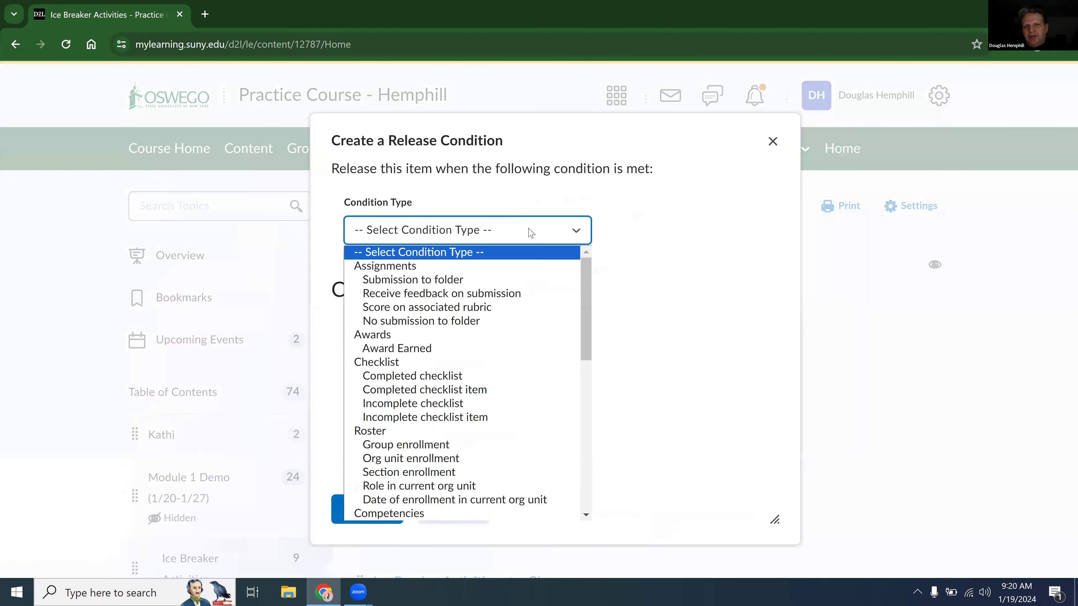
{"action": "scroll", "coordinate": [503, 308], "scroll_direction": "down", "scroll_amount": 10}
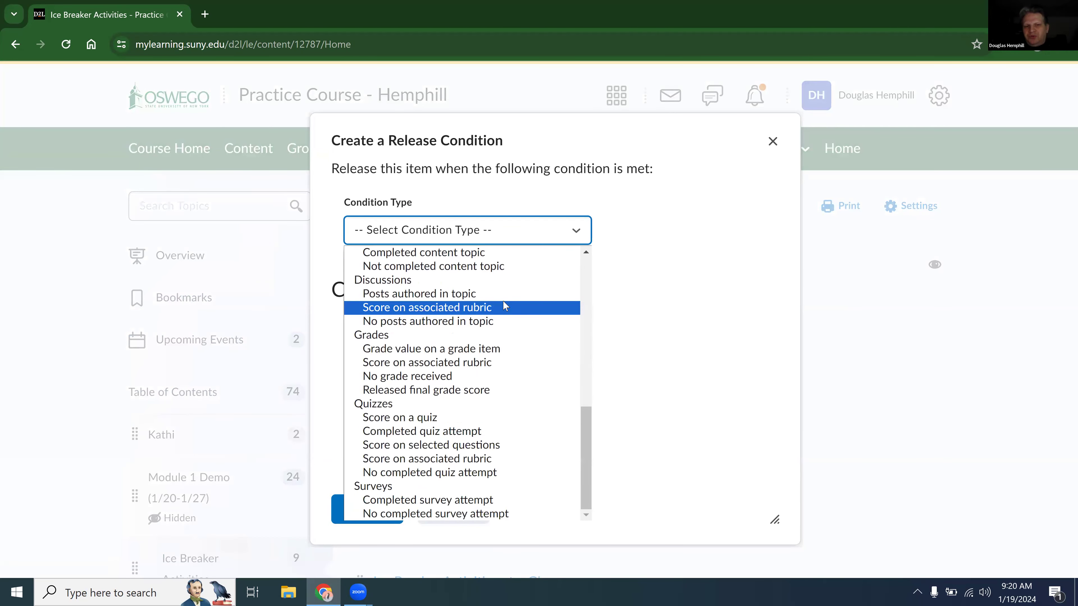
{"action": "scroll", "coordinate": [507, 309], "scroll_direction": "up", "scroll_amount": 10}
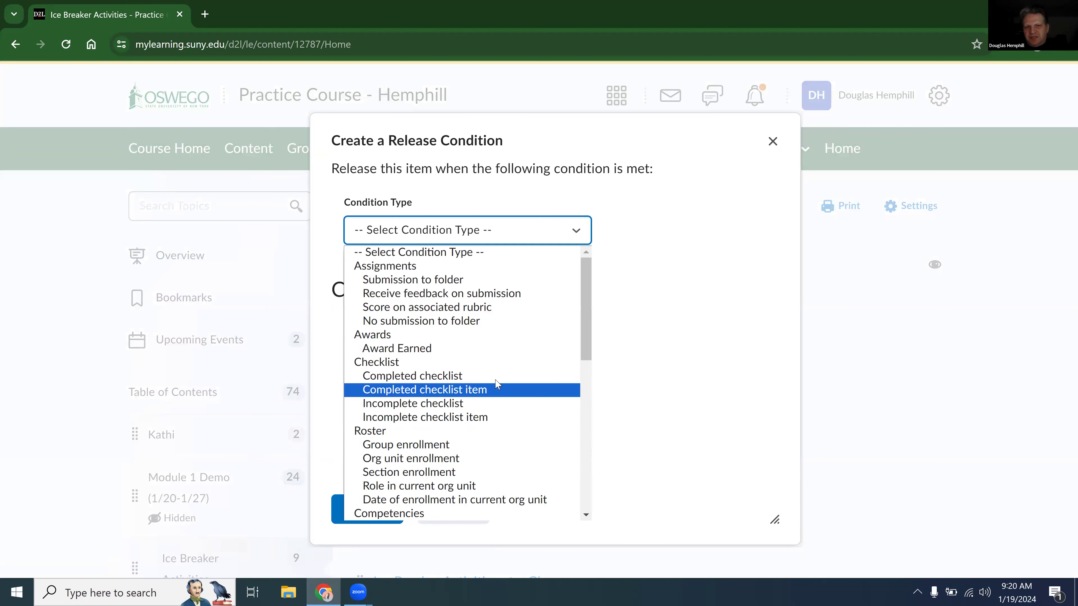
{"action": "scroll", "coordinate": [494, 406], "scroll_direction": "down", "scroll_amount": 3}
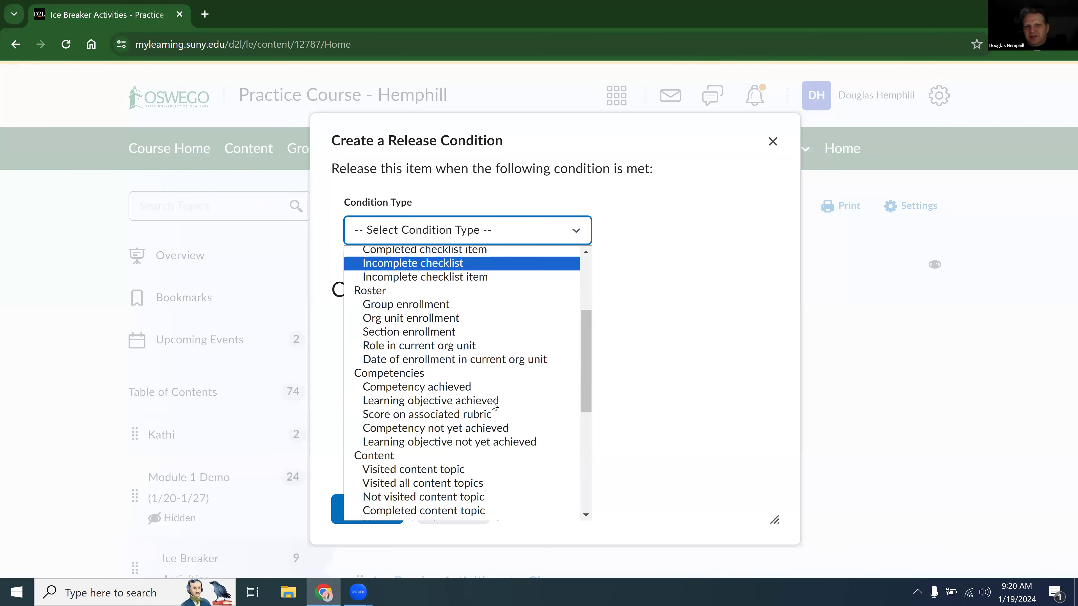
{"action": "scroll", "coordinate": [492, 373], "scroll_direction": "down", "scroll_amount": 3}
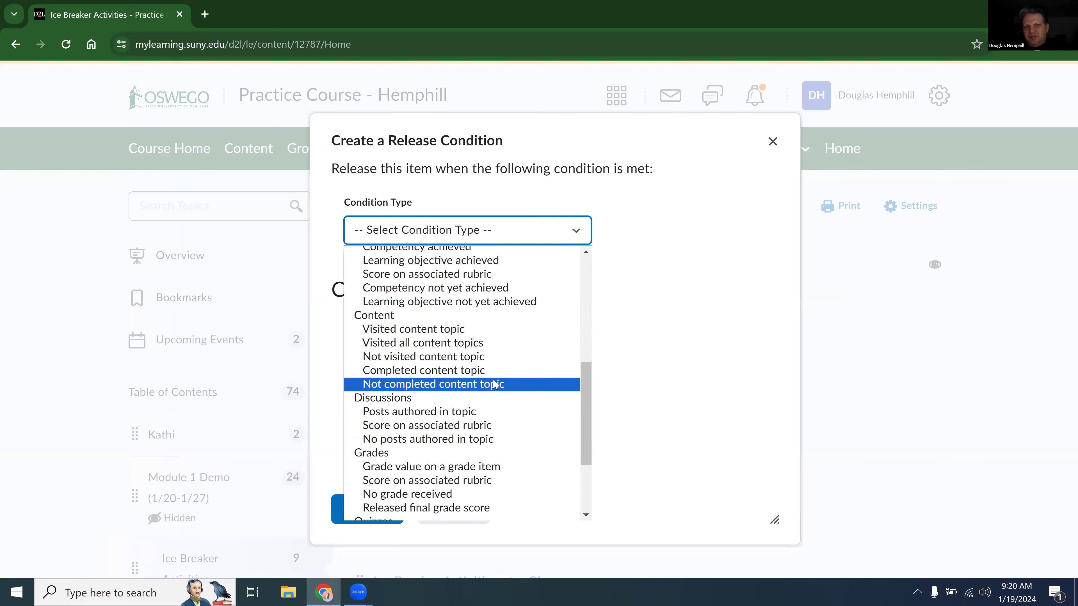
{"action": "scroll", "coordinate": [493, 384], "scroll_direction": "down", "scroll_amount": 3}
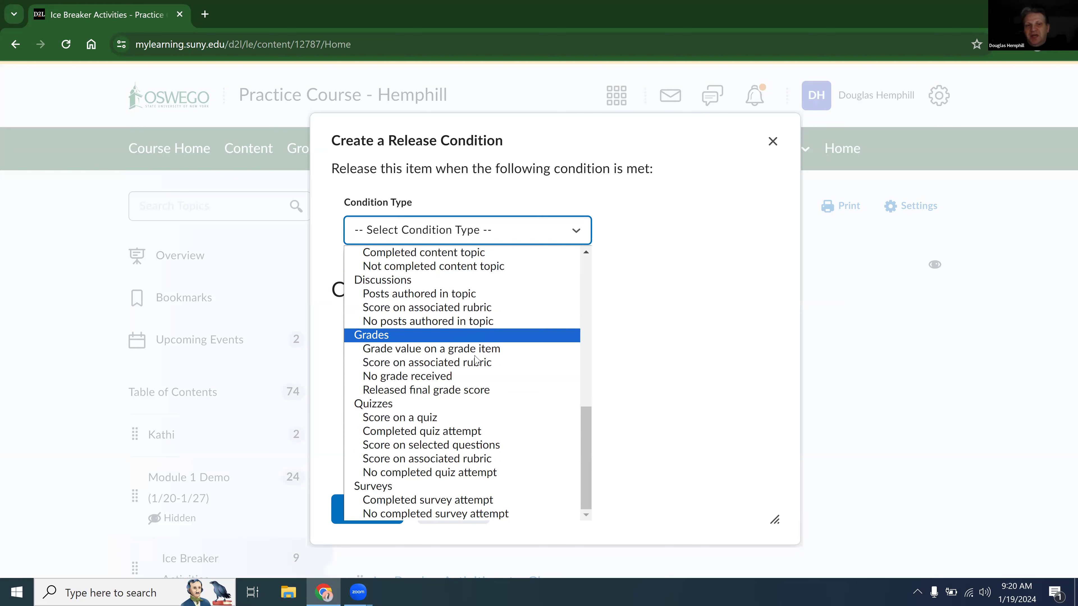
{"action": "scroll", "coordinate": [465, 412], "scroll_direction": "up", "scroll_amount": 3}
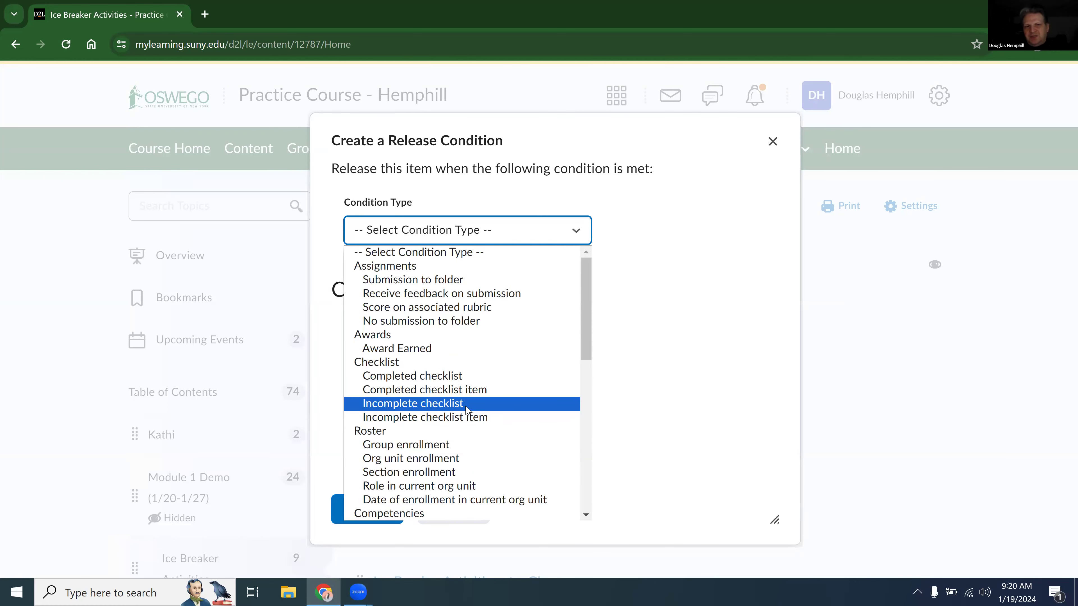
Create a "Submission to folder" release condition based on the Demonstration Sample Assignment folder.
{"action": "left_click", "coordinate": [457, 283]}
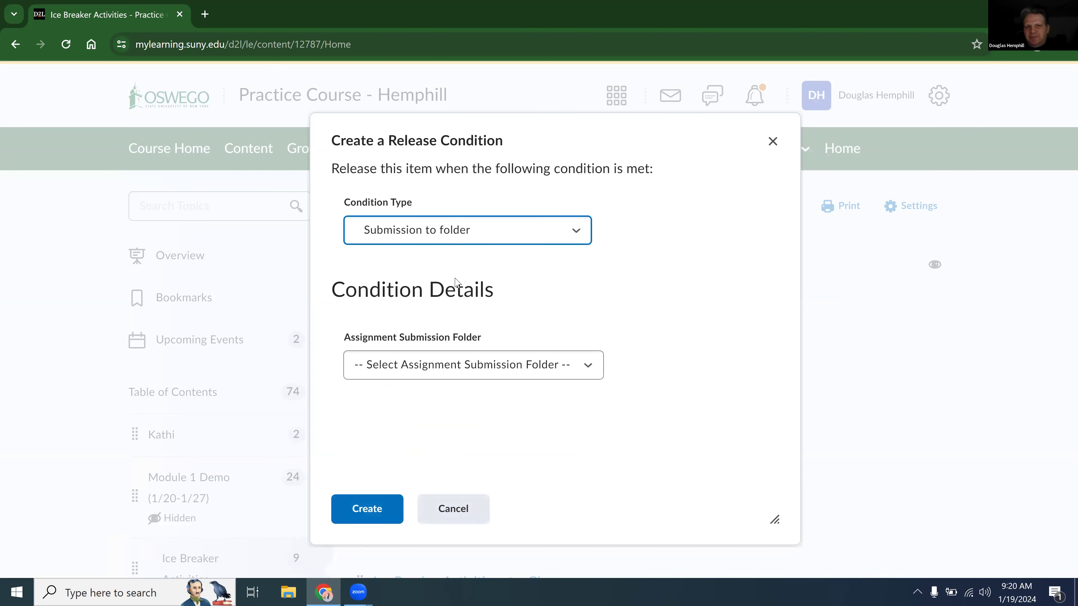
{"action": "left_click", "coordinate": [428, 369]}
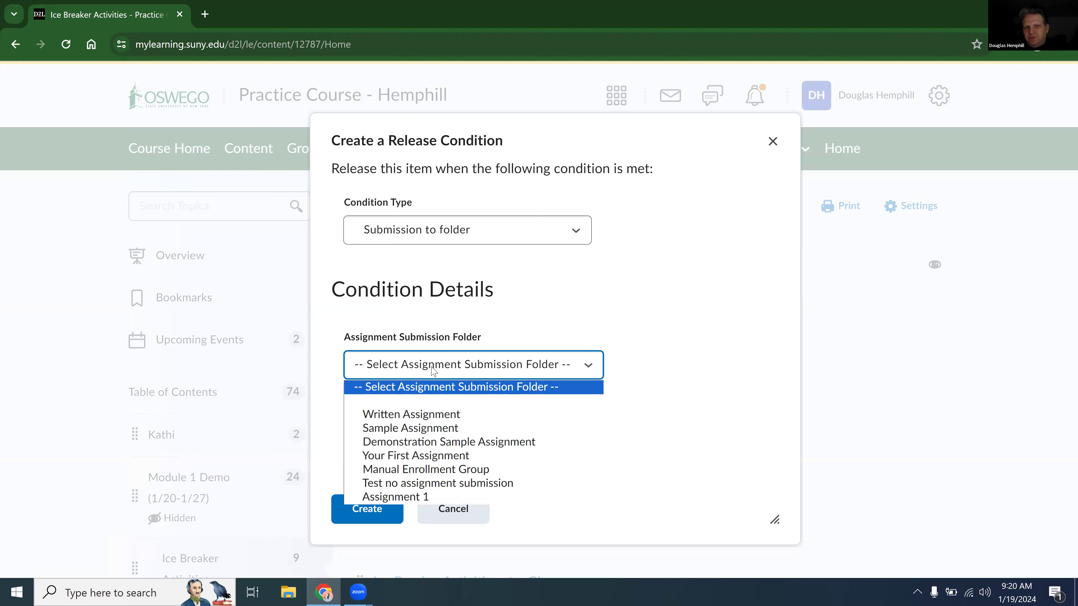
{"action": "left_click", "coordinate": [433, 443]}
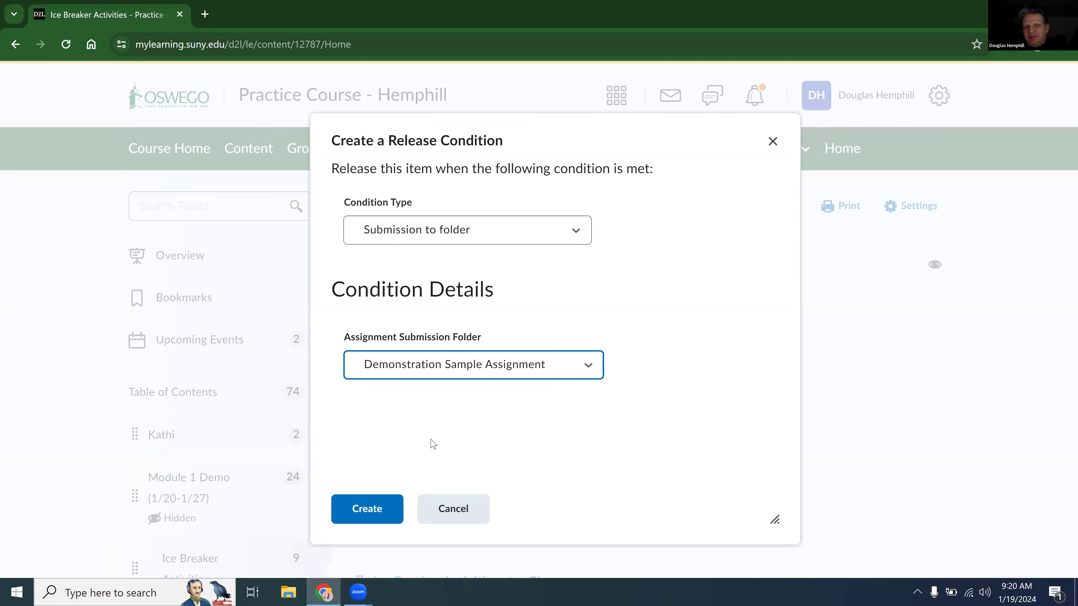
{"action": "left_click", "coordinate": [362, 518]}
Check the assignment named in the new release condition and view the all/any condition options without choosing one.
{"action": "scroll", "coordinate": [552, 407], "scroll_direction": "down", "scroll_amount": 1}
{"action": "left_click_drag", "start_coordinate": [457, 373], "coordinate": [672, 375]}
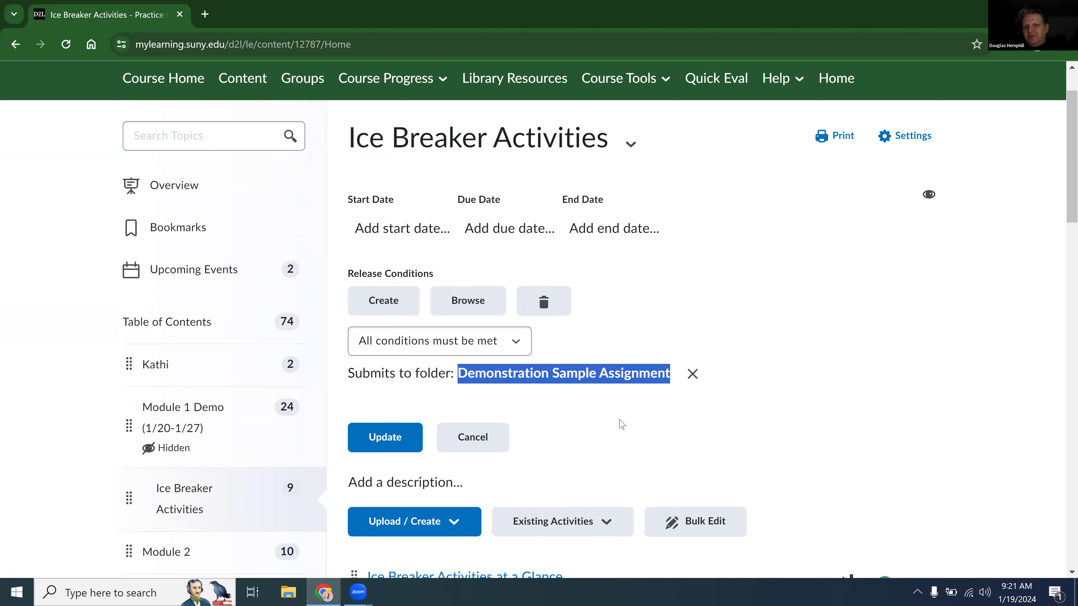
{"action": "left_click", "coordinate": [522, 350]}
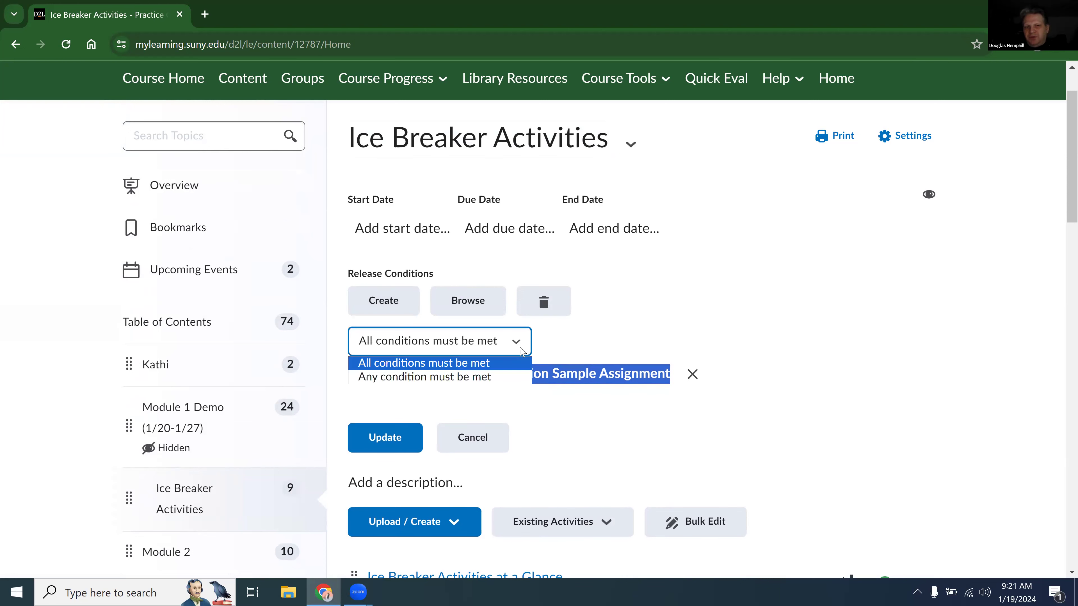
{"action": "left_click", "coordinate": [586, 353]}
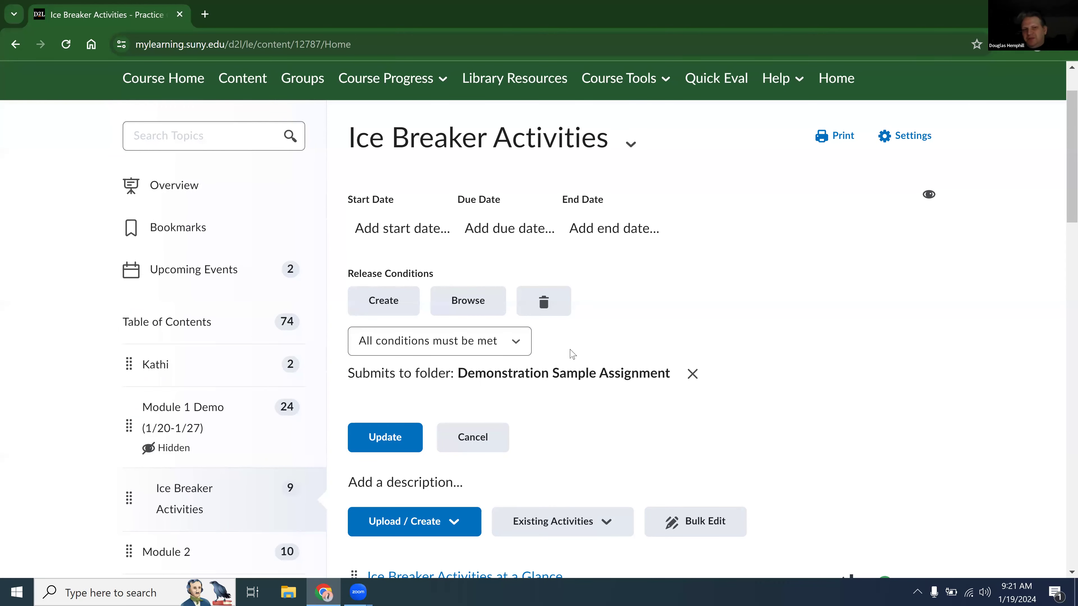
Start a second release condition of type "Score on a quiz" and select the Reports quiz.
{"action": "left_click", "coordinate": [391, 302]}
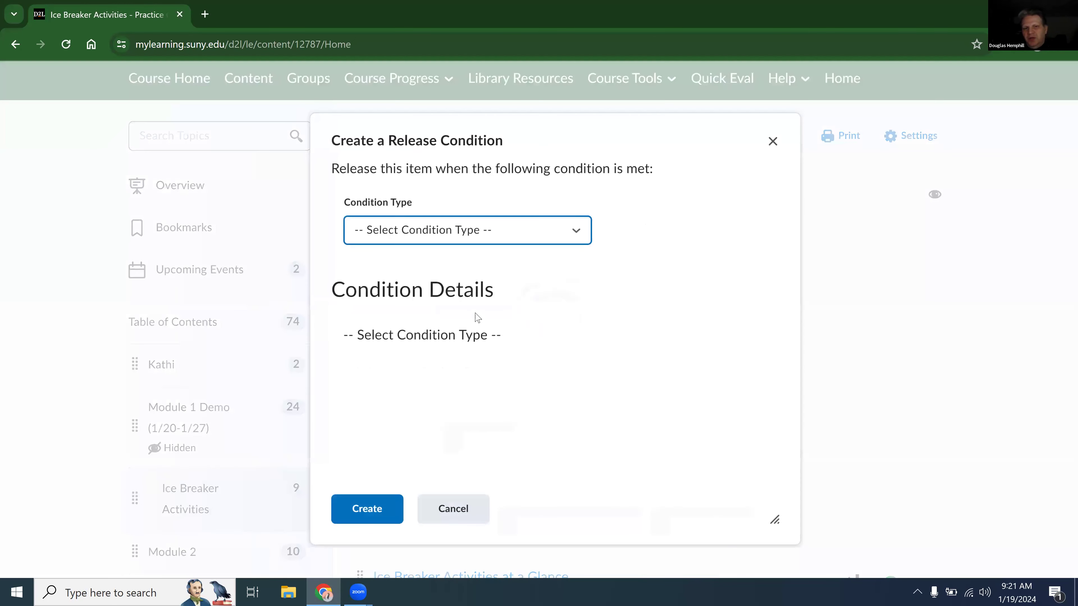
{"action": "left_click", "coordinate": [527, 235]}
{"action": "scroll", "coordinate": [498, 387], "scroll_direction": "down", "scroll_amount": 10}
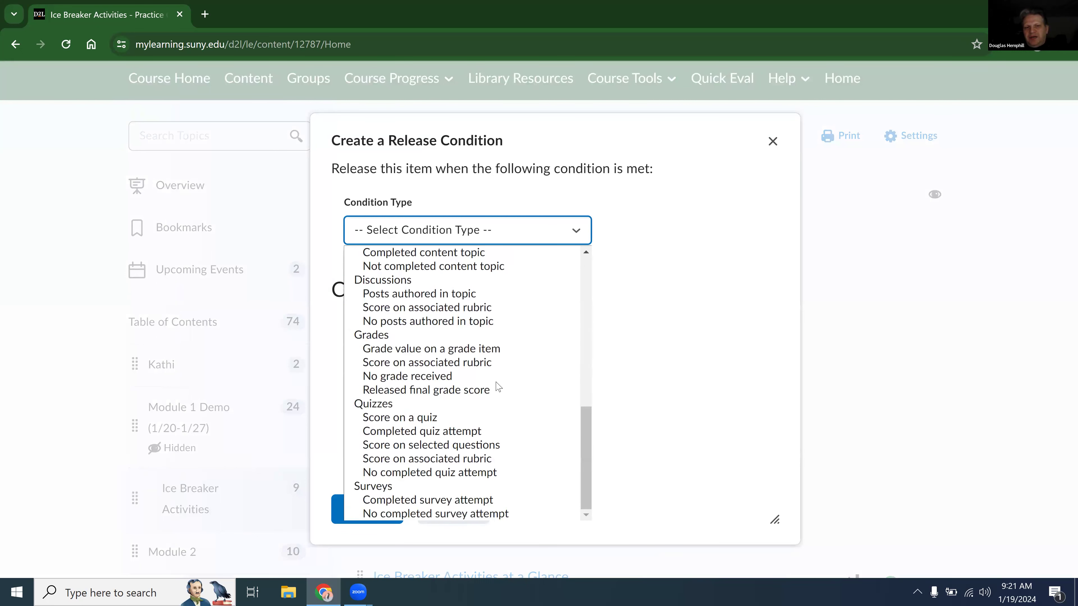
{"action": "left_click", "coordinate": [491, 417]}
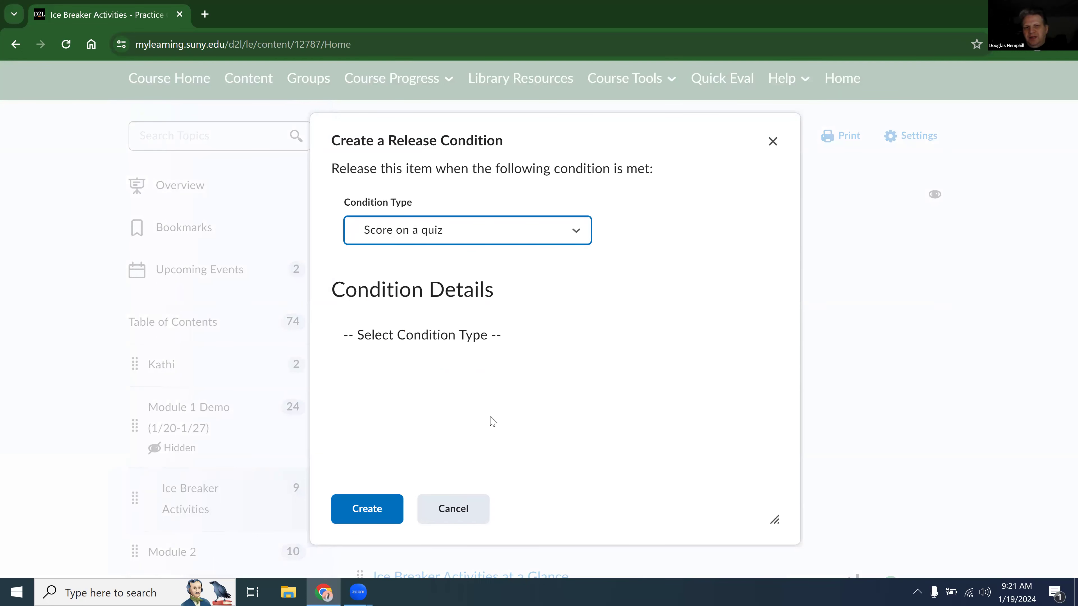
{"action": "left_click", "coordinate": [496, 365]}
{"action": "left_click", "coordinate": [543, 192]}
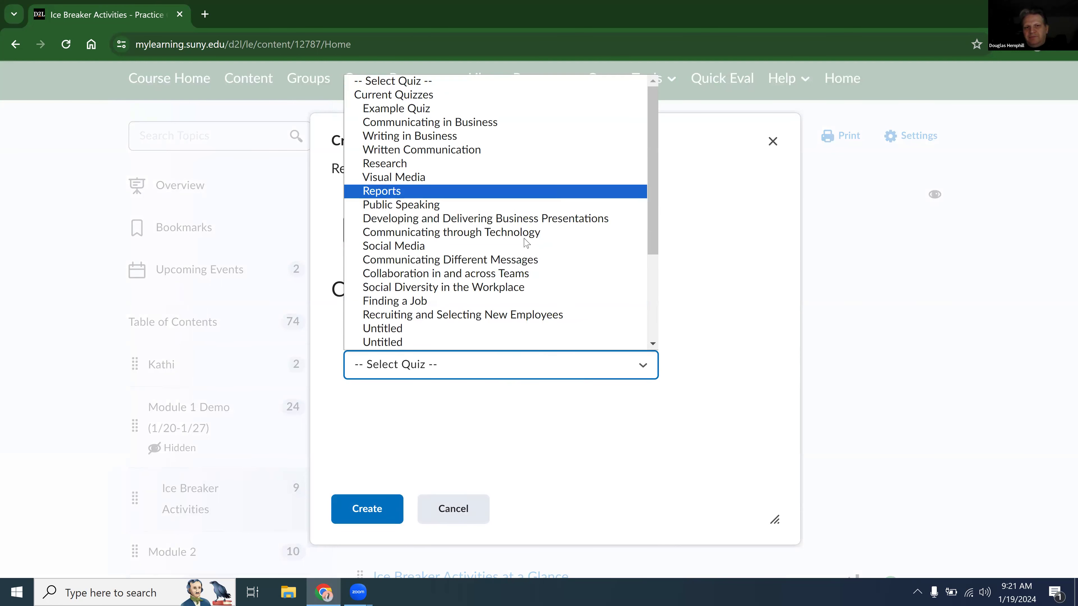
{"action": "scroll", "coordinate": [483, 417], "scroll_direction": "down", "scroll_amount": 2}
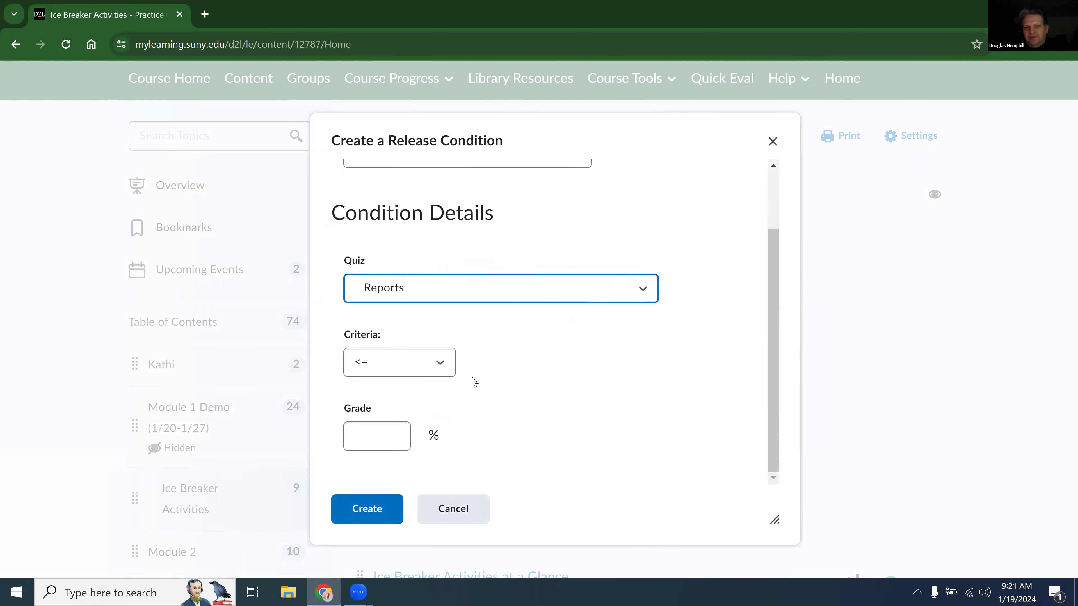
Set the quiz score criteria to = with a grade of 100 % and create the condition.
{"action": "left_click", "coordinate": [439, 362]}
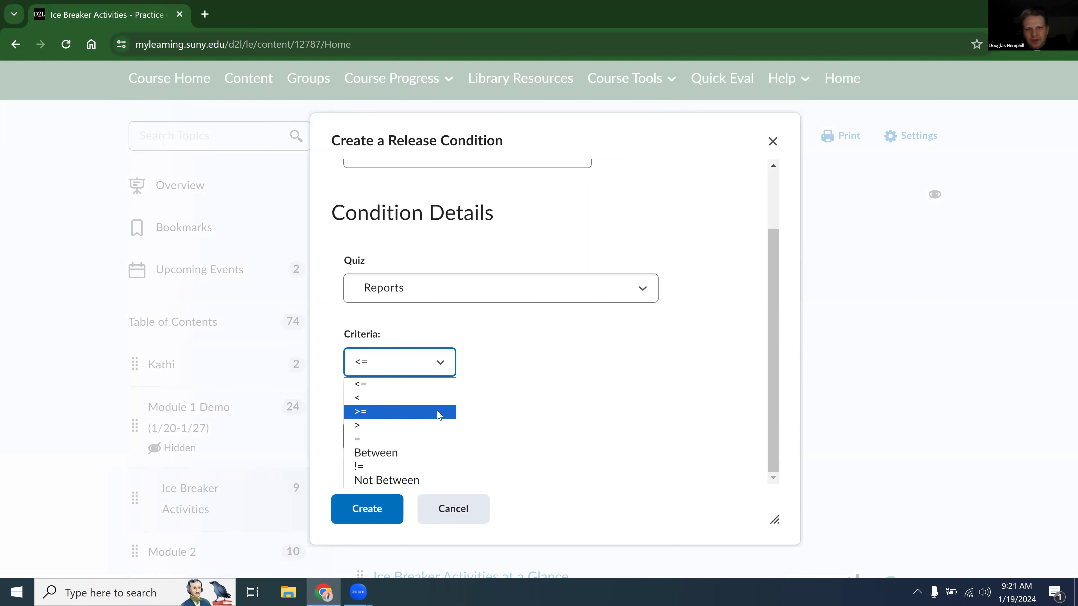
{"action": "left_click", "coordinate": [439, 412]}
{"action": "left_click", "coordinate": [400, 436]}
{"action": "type", "text": "100"}
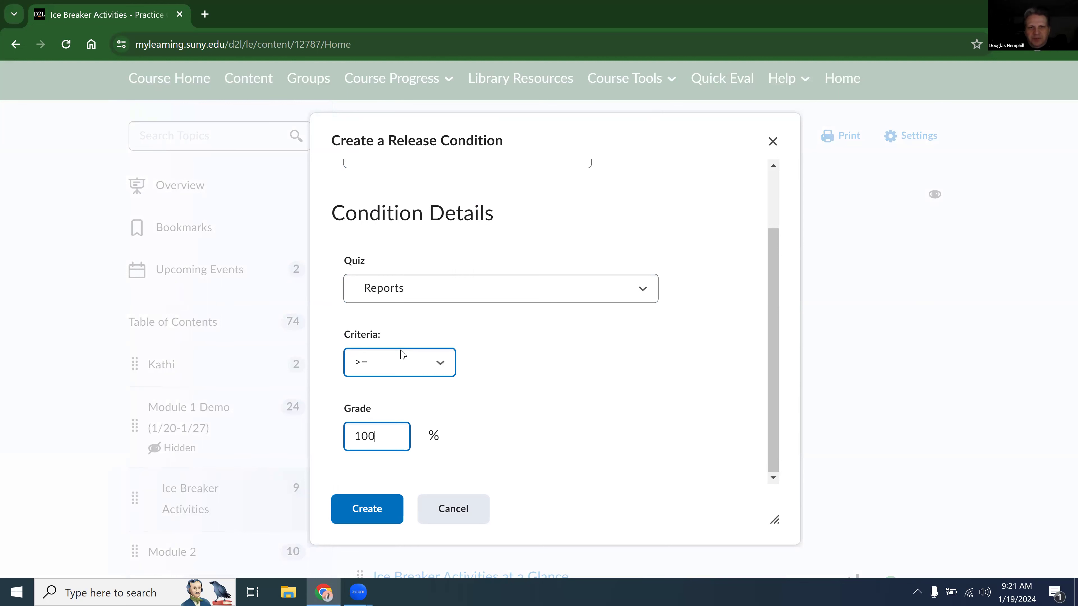
{"action": "left_click", "coordinate": [402, 371]}
{"action": "left_click", "coordinate": [405, 438]}
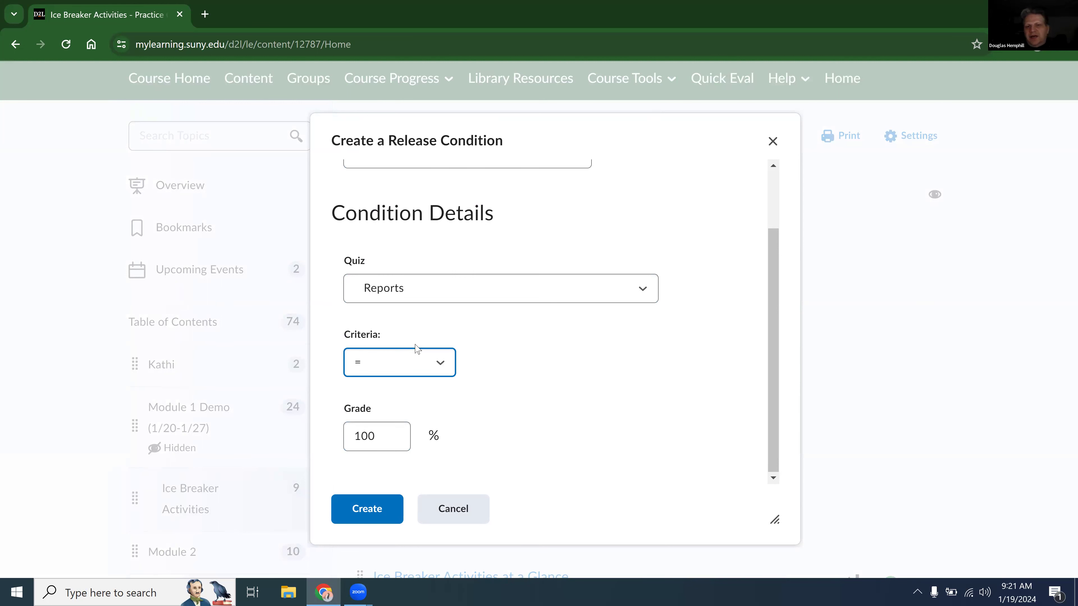
{"action": "left_click", "coordinate": [341, 509]}
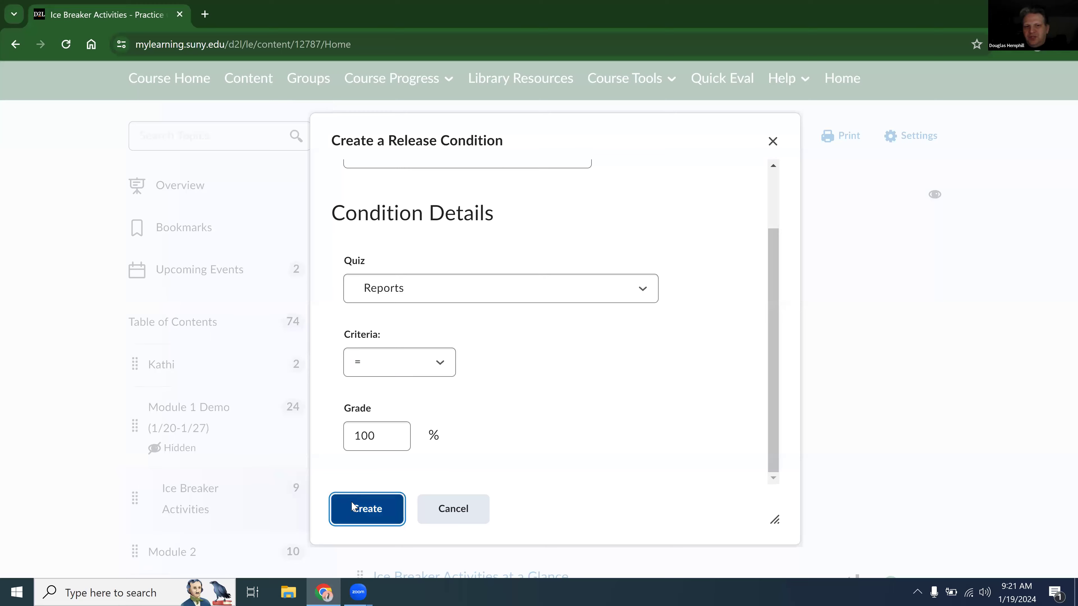
Set the Ice Breaker Activities release conditions to "Any condition must be met" and save the restrictions.
{"action": "scroll", "coordinate": [570, 469], "scroll_direction": "down", "scroll_amount": 1}
{"action": "left_click", "coordinate": [506, 279]}
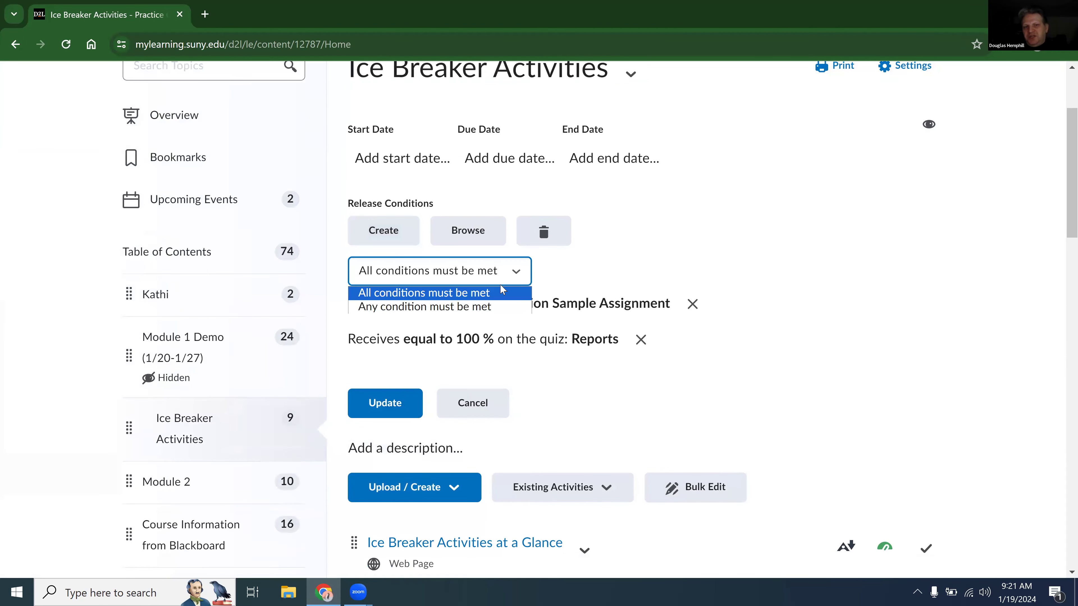
{"action": "left_click", "coordinate": [498, 306]}
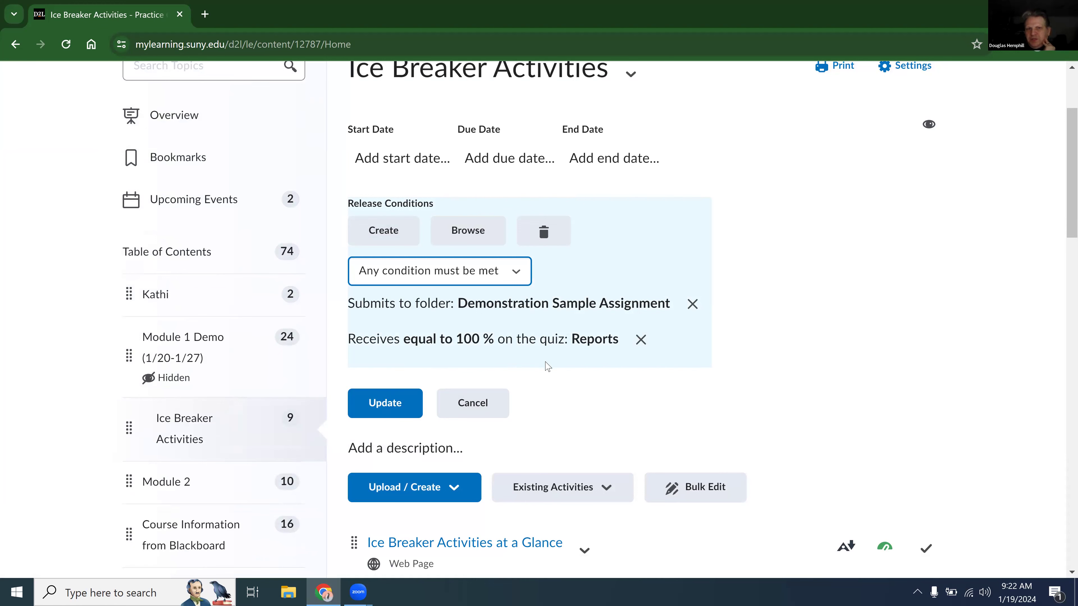
{"action": "scroll", "coordinate": [531, 361], "scroll_direction": "up", "scroll_amount": 3}
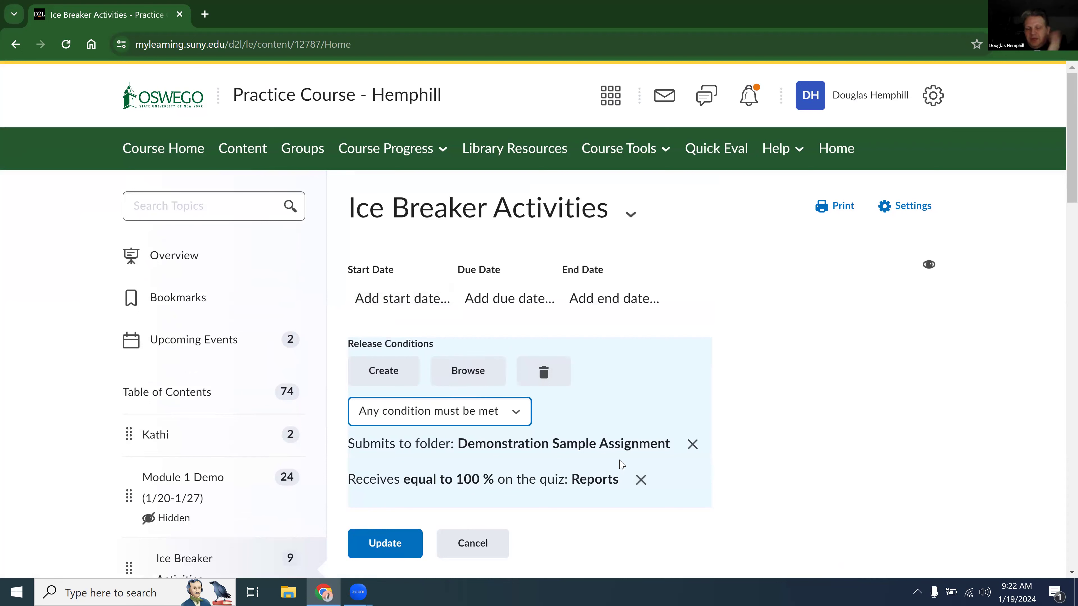
{"action": "scroll", "coordinate": [440, 479], "scroll_direction": "down", "scroll_amount": 1}
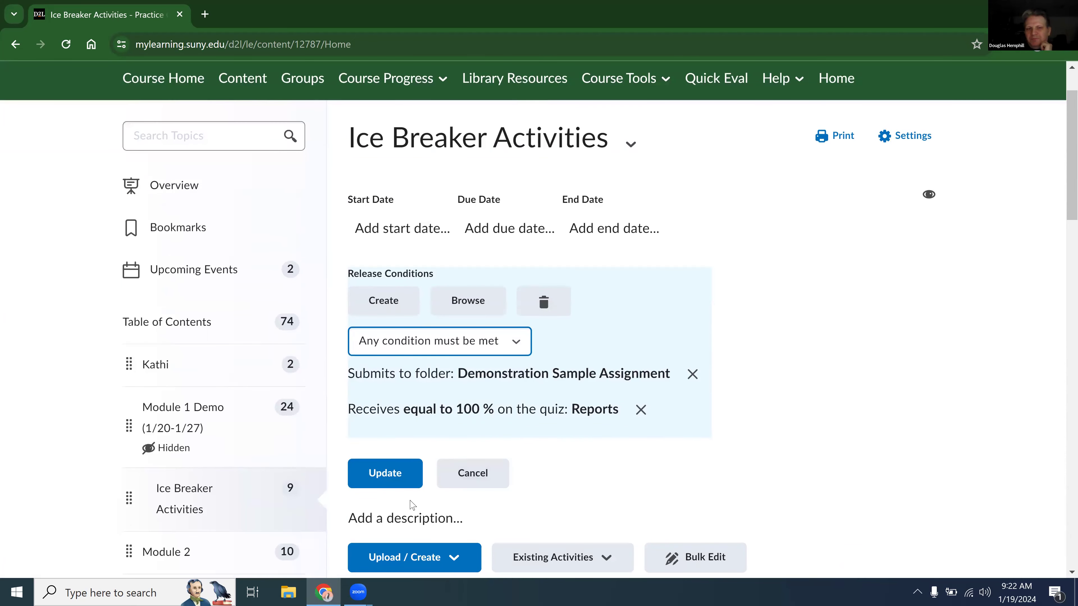
{"action": "left_click", "coordinate": [398, 483]}
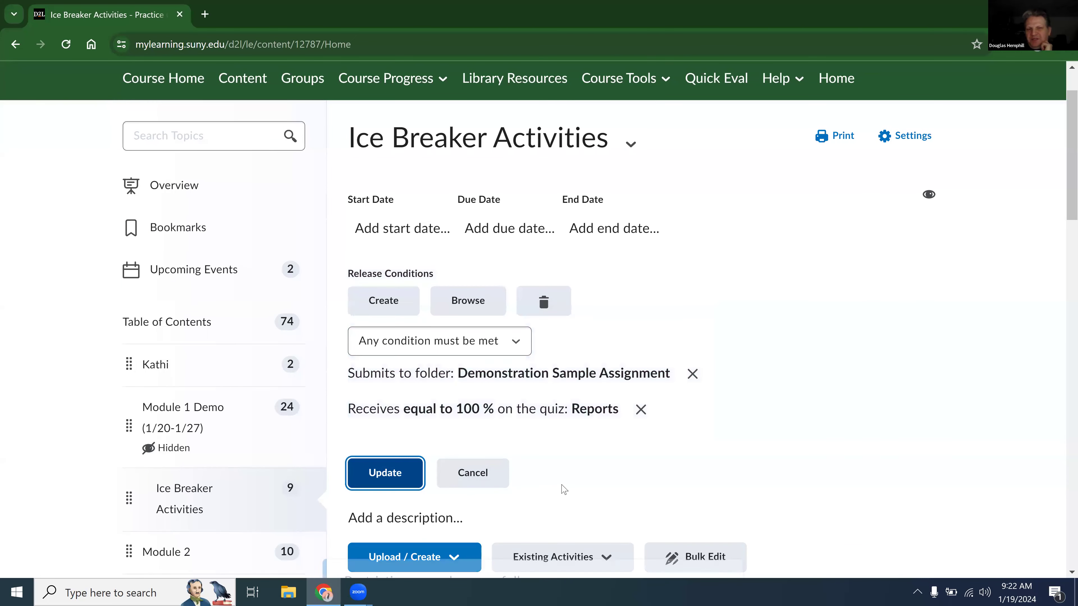
Edit the Ice Breaker Activities at a Glance topic in place and open its dates and restrictions to view the release condition options.
{"action": "left_click", "coordinate": [585, 392]}
{"action": "left_click", "coordinate": [680, 128]}
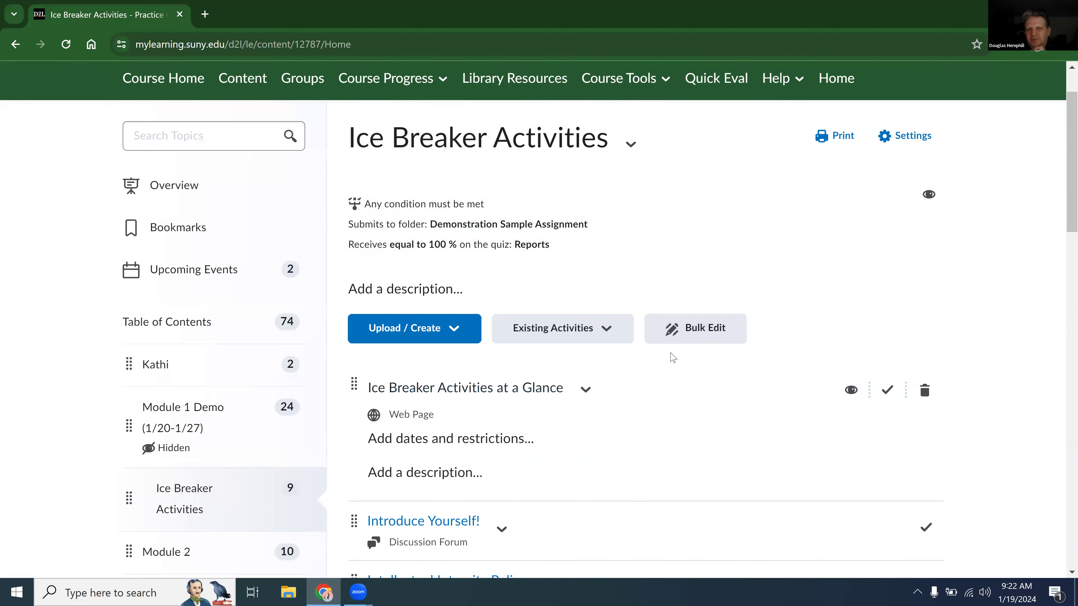
{"action": "scroll", "coordinate": [671, 359], "scroll_direction": "down", "scroll_amount": 1}
{"action": "scroll", "coordinate": [670, 359], "scroll_direction": "down", "scroll_amount": 1}
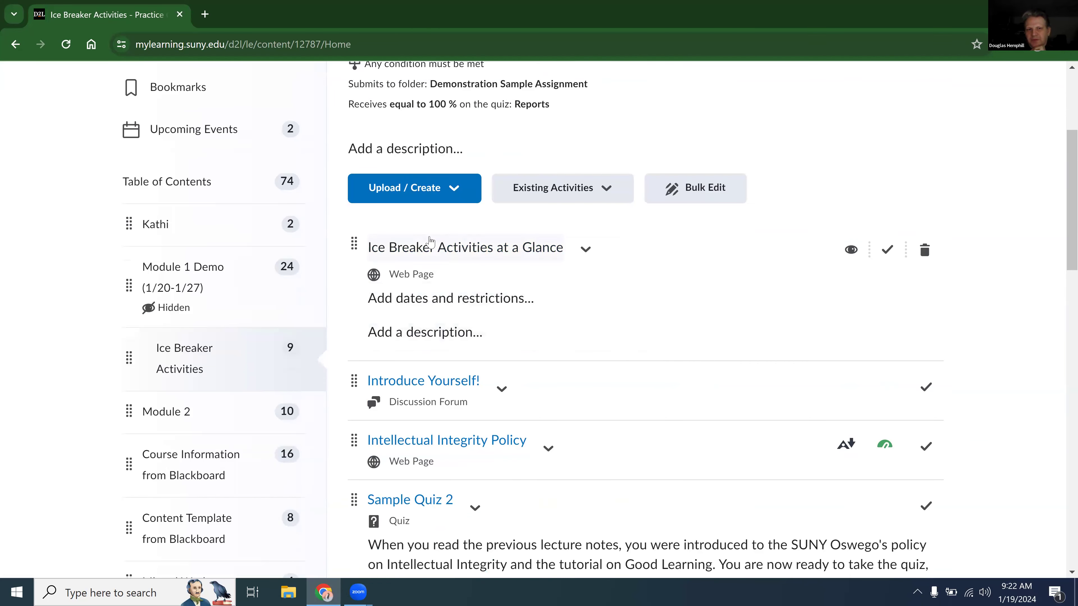
{"action": "left_click", "coordinate": [428, 293]}
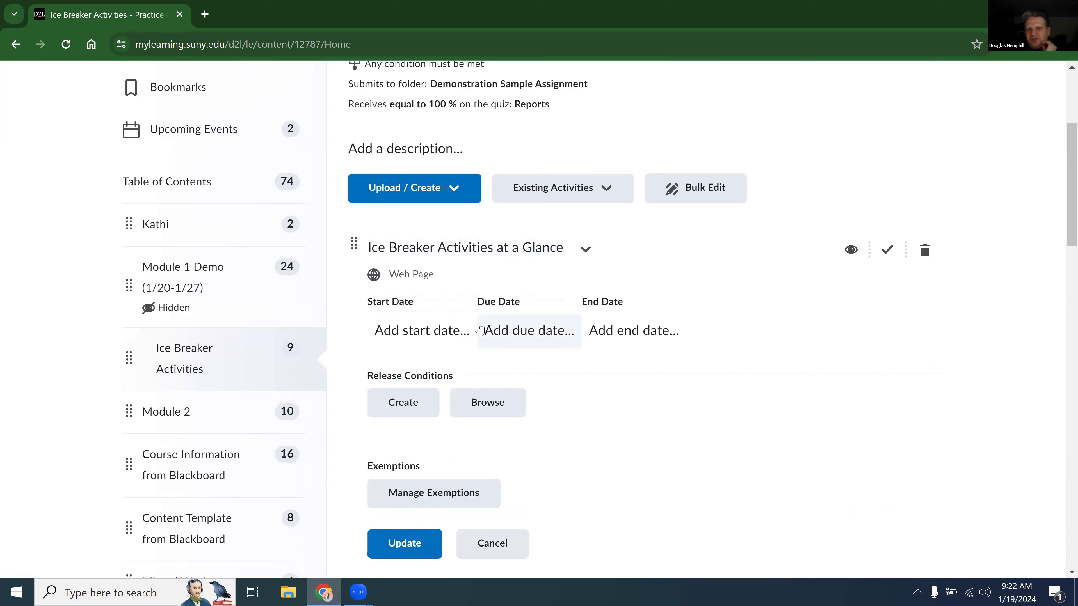
{"action": "scroll", "coordinate": [479, 329], "scroll_direction": "down", "scroll_amount": 2}
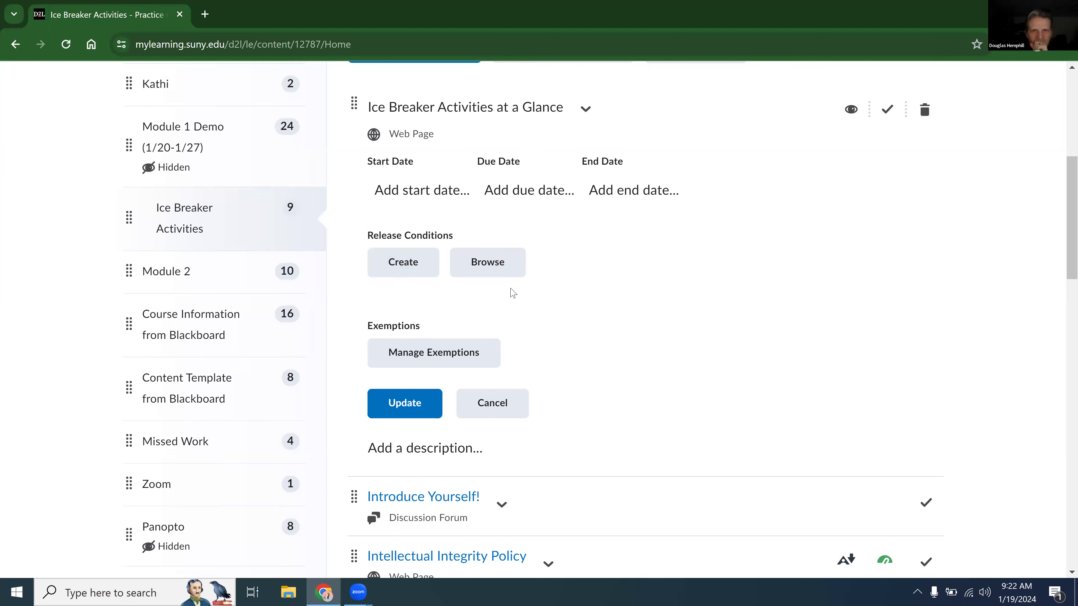
Add a "Completed content topic" release condition for Introduce Yourself! to Ice Breaker Activities at a Glance and save the restrictions.
{"action": "left_click", "coordinate": [407, 264]}
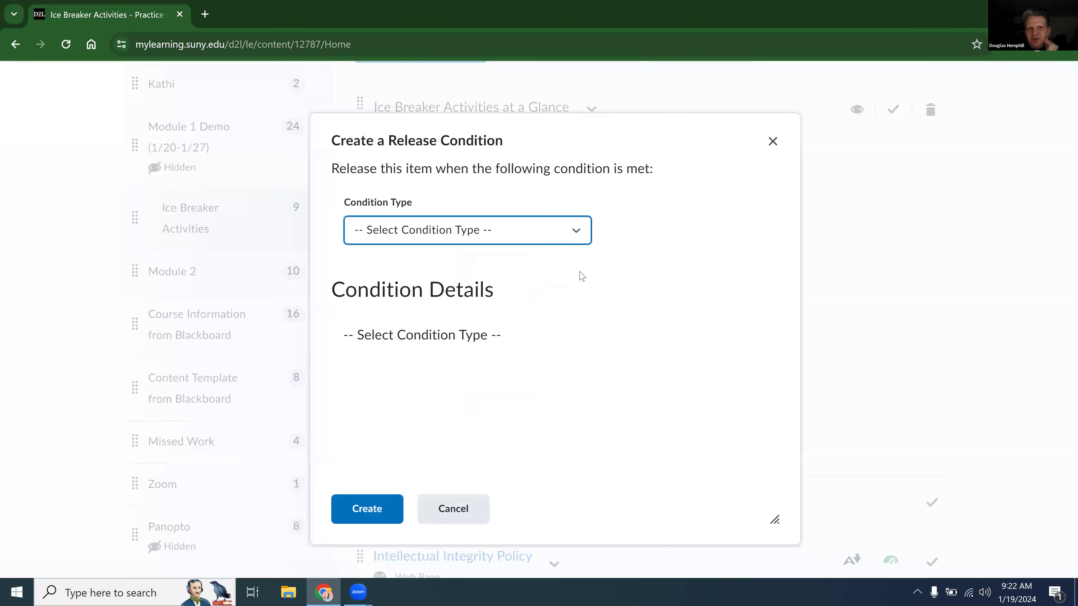
{"action": "left_click", "coordinate": [571, 231]}
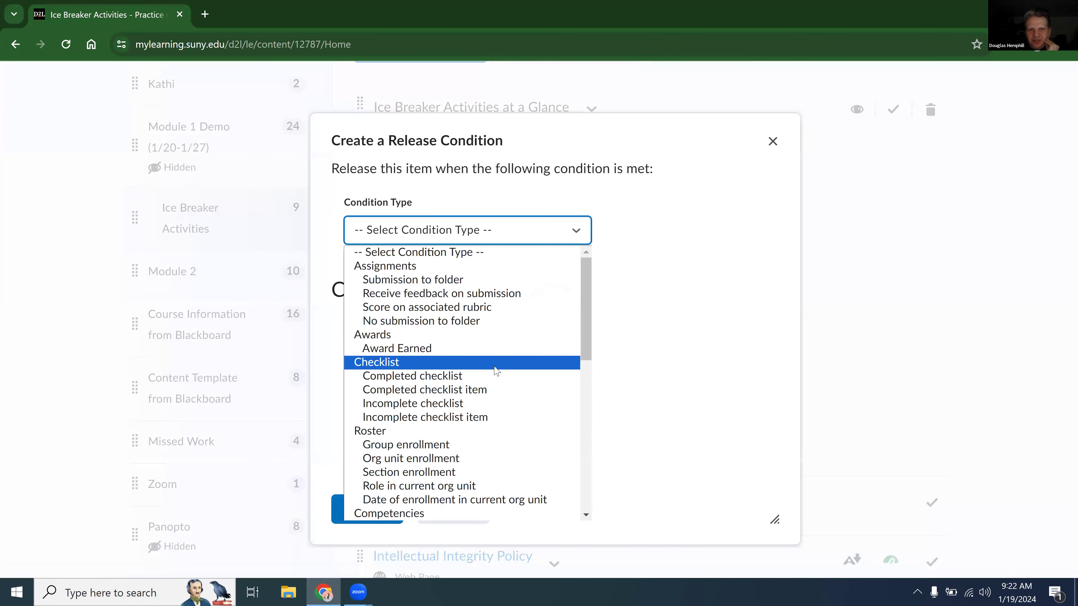
{"action": "scroll", "coordinate": [496, 371], "scroll_direction": "down", "scroll_amount": 10}
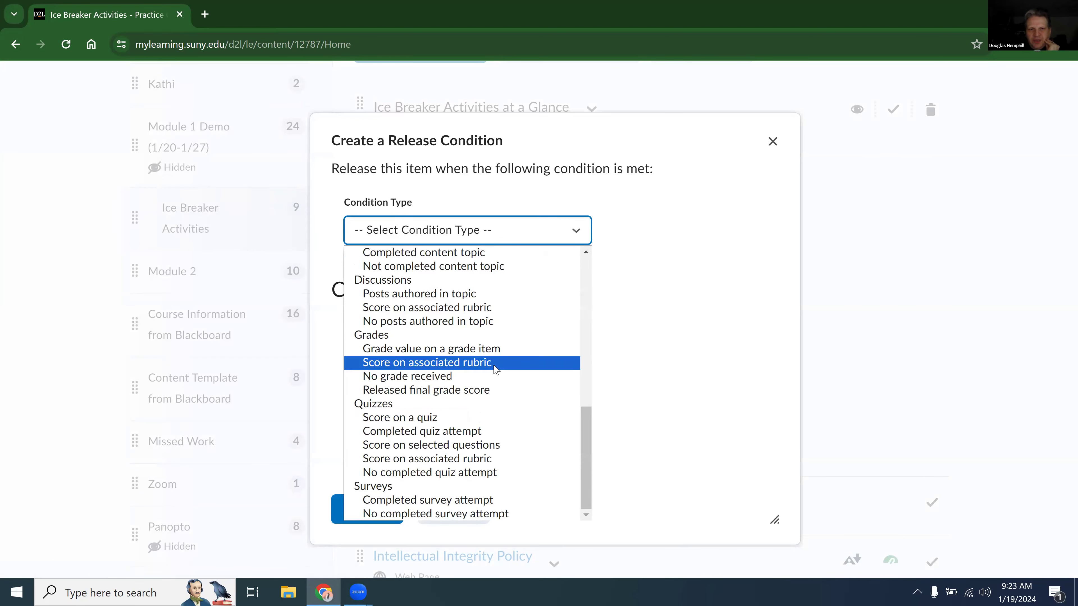
{"action": "scroll", "coordinate": [505, 379], "scroll_direction": "up", "scroll_amount": 3}
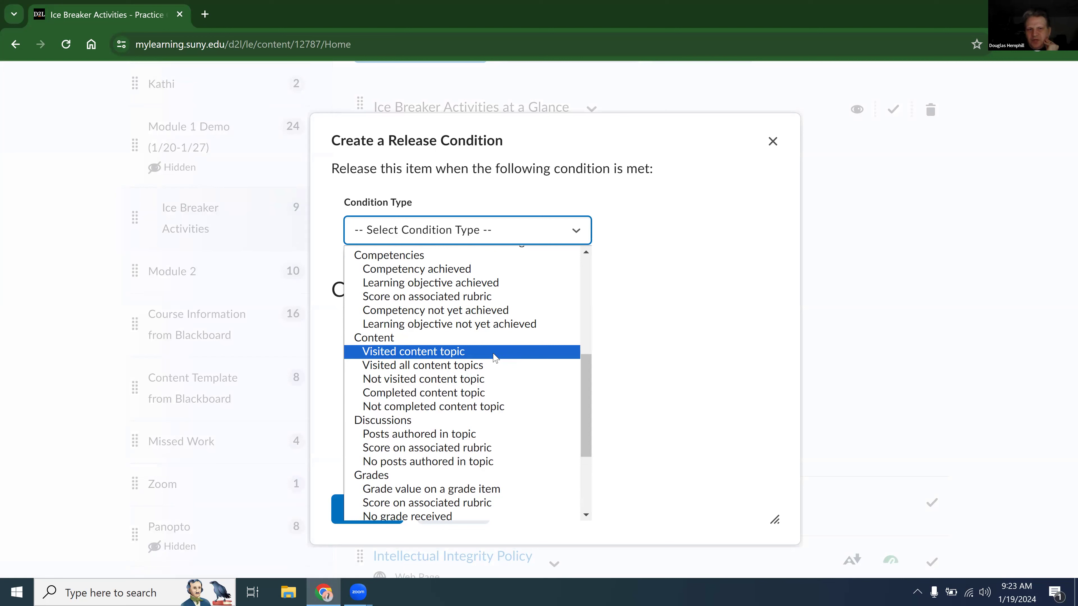
{"action": "left_click", "coordinate": [490, 402]}
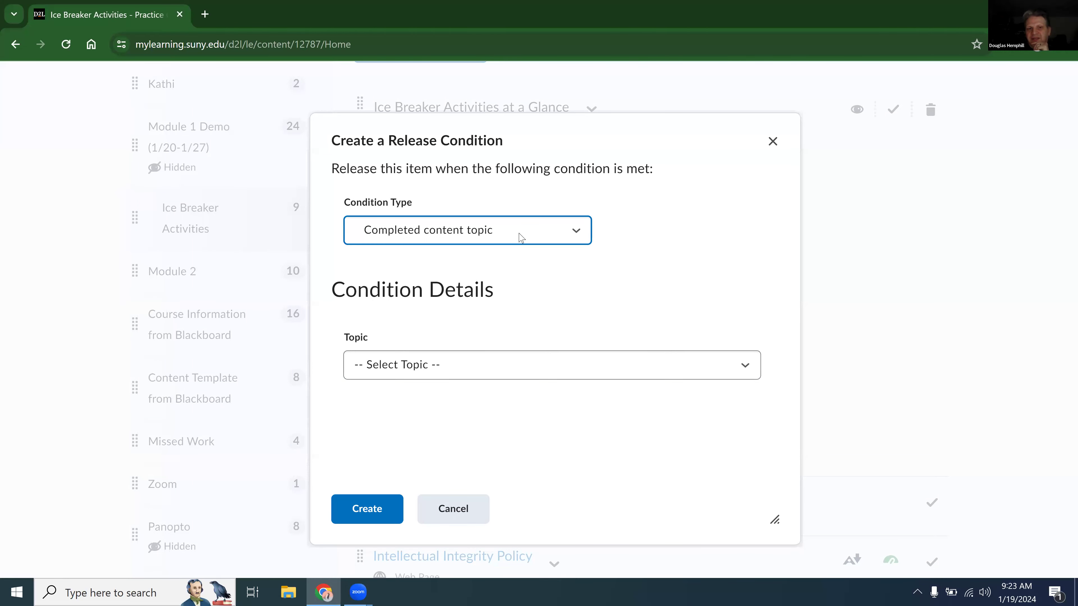
{"action": "left_click", "coordinate": [452, 369]}
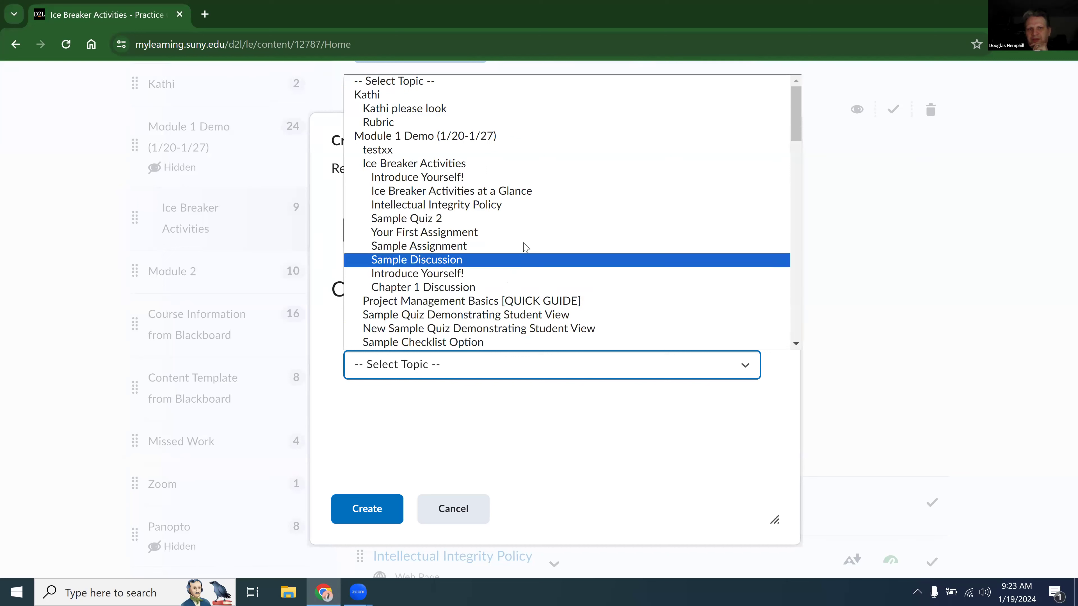
{"action": "left_click", "coordinate": [532, 178]}
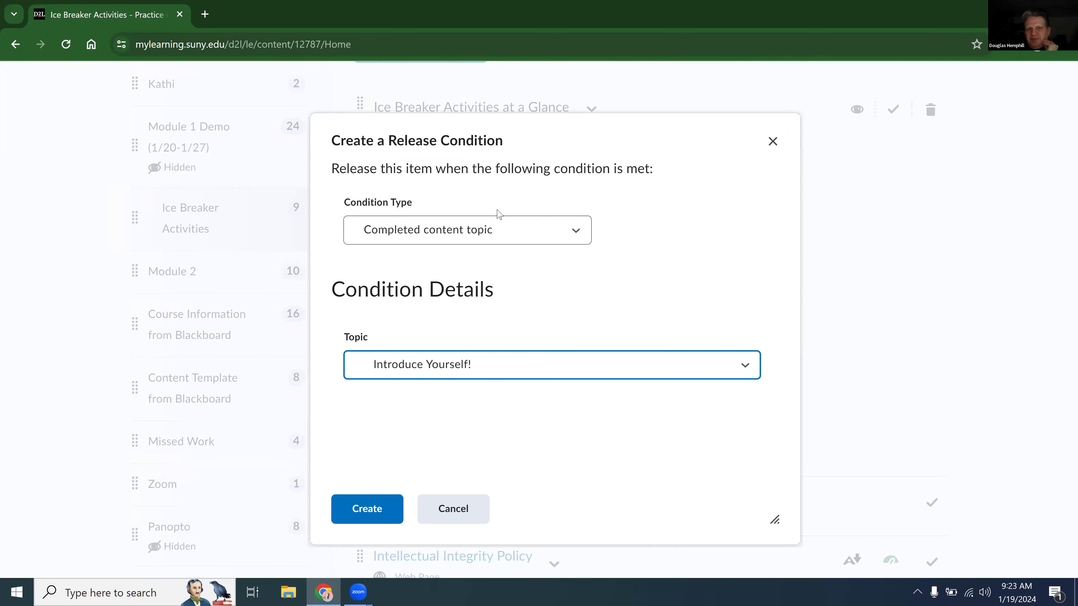
{"action": "left_click", "coordinate": [356, 521]}
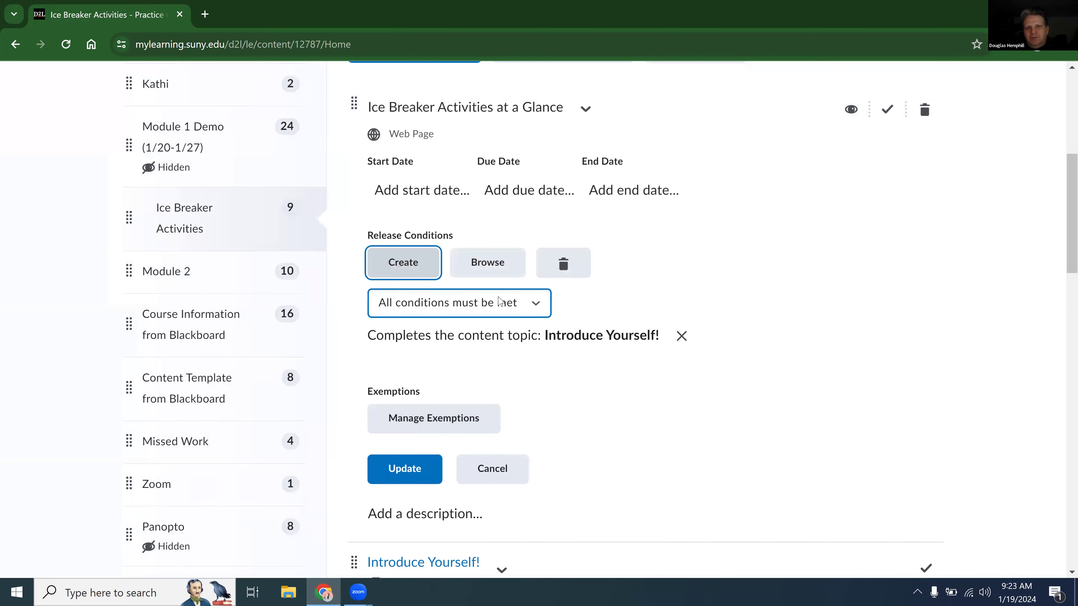
{"action": "left_click", "coordinate": [405, 470]}
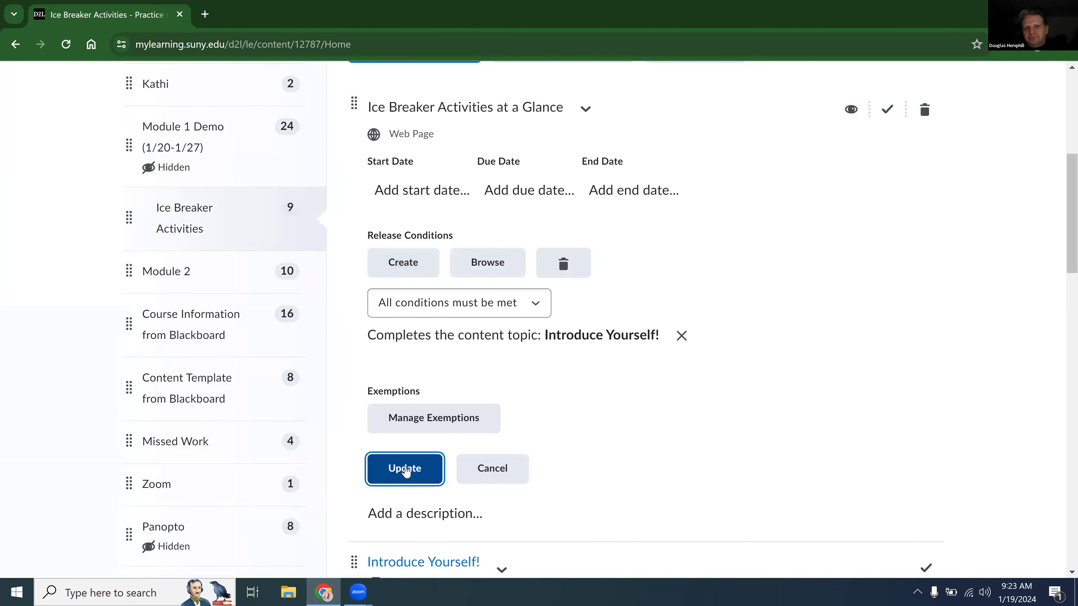
Set the completion method of all topics in the Ice Breaker Activities module to Required: Manual.
{"action": "scroll", "coordinate": [498, 393], "scroll_direction": "up", "scroll_amount": 5}
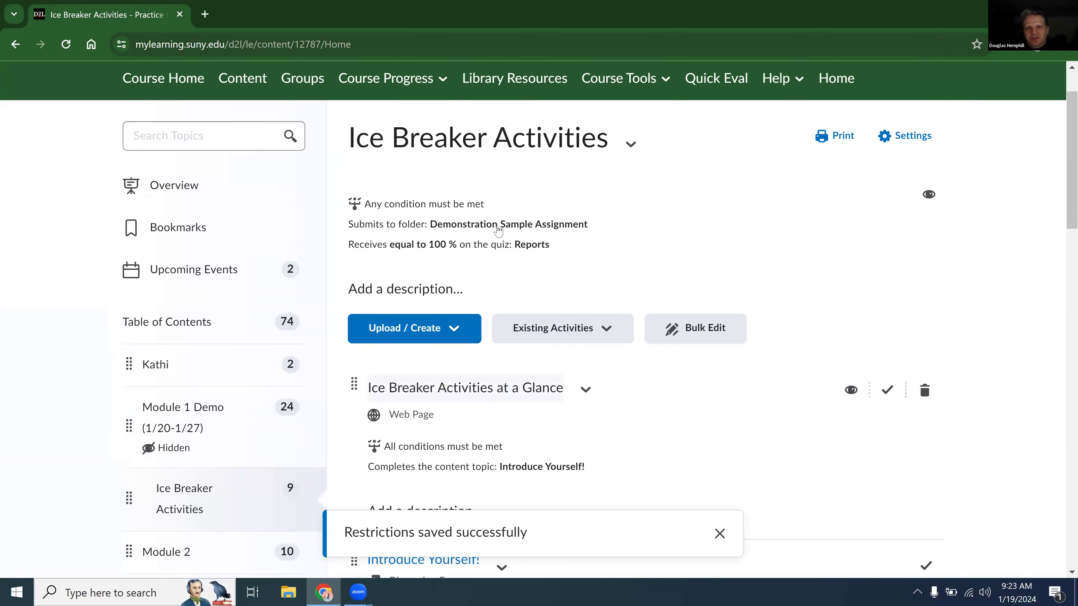
{"action": "left_click", "coordinate": [632, 144]}
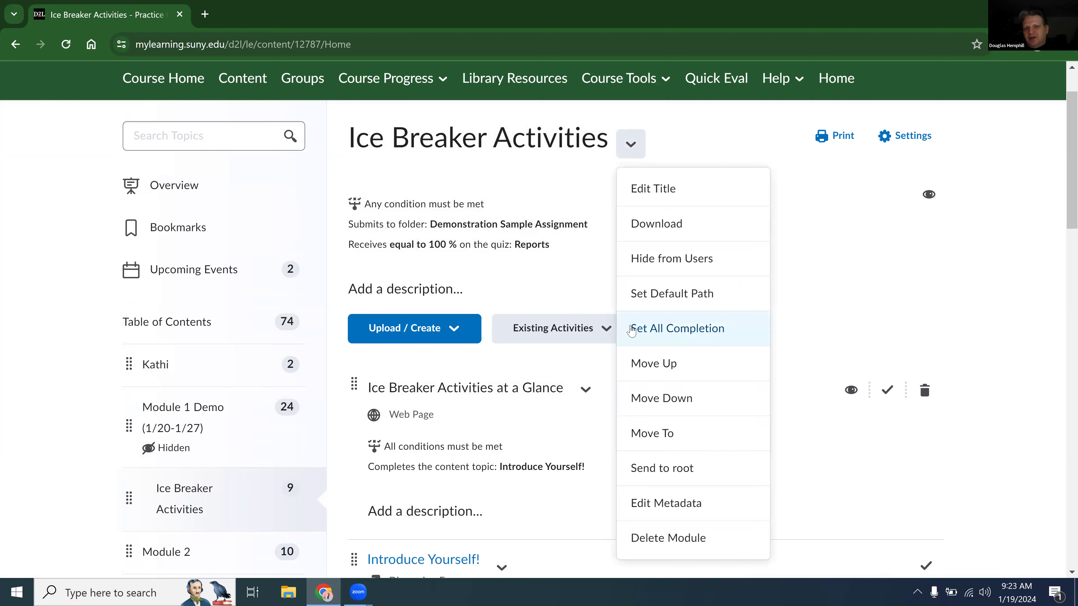
{"action": "left_click", "coordinate": [646, 336]}
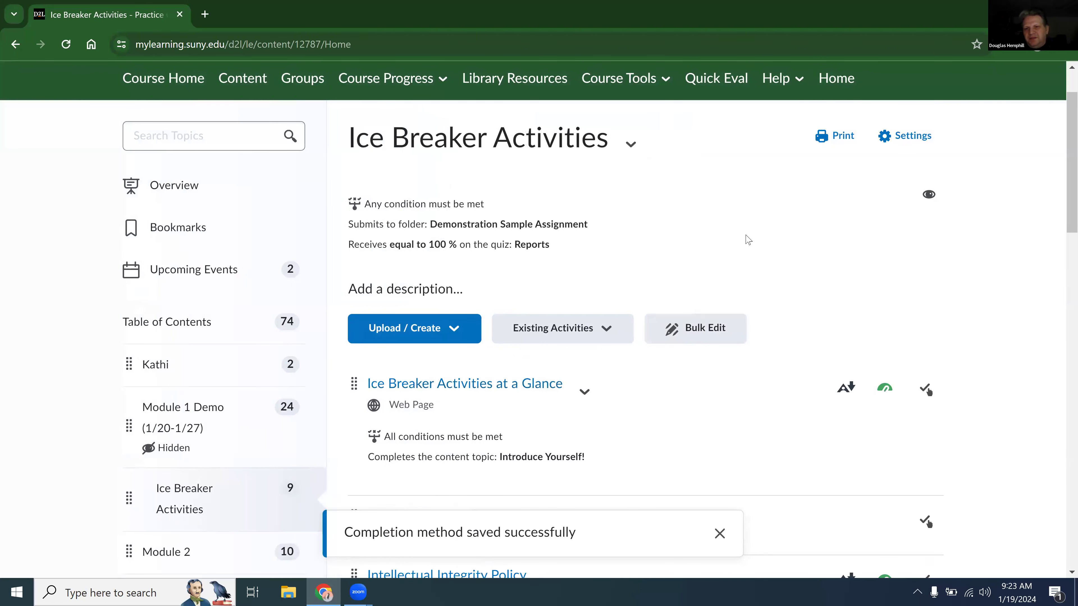
{"action": "left_click", "coordinate": [931, 400]}
{"action": "left_click", "coordinate": [942, 313]}
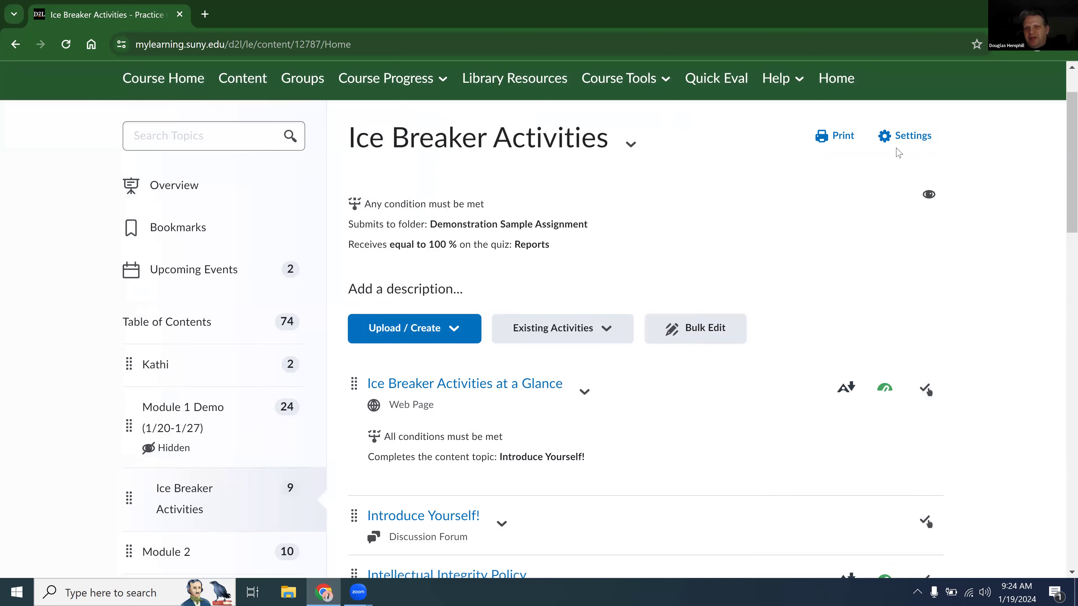
Open the module above Module 1 Demo and set its first web page's completion method to Required: Manual.
{"action": "scroll", "coordinate": [834, 161], "scroll_direction": "up", "scroll_amount": 2}
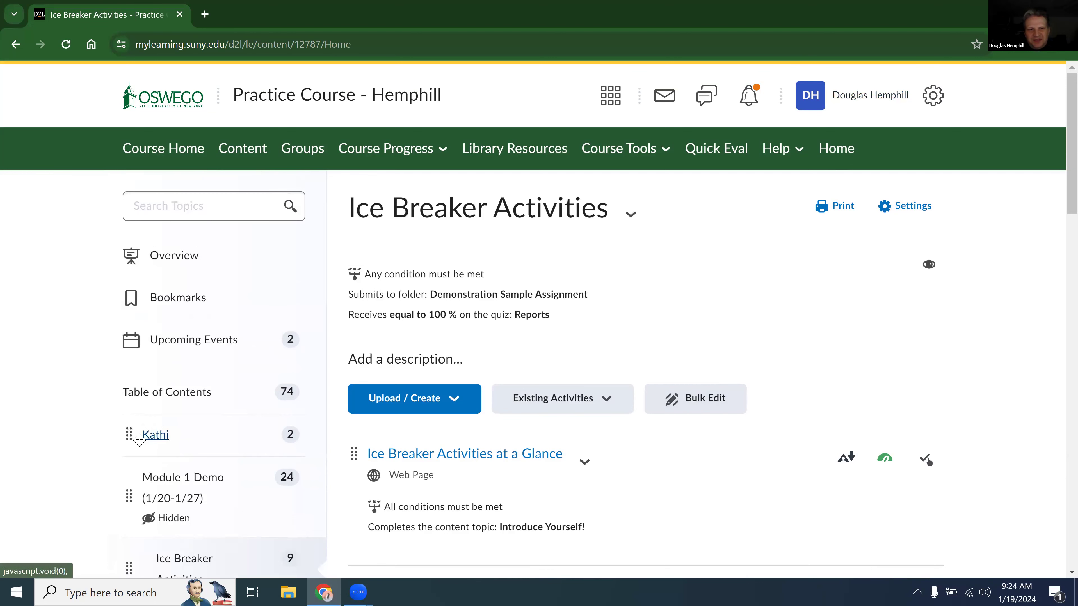
{"action": "left_click", "coordinate": [153, 435]}
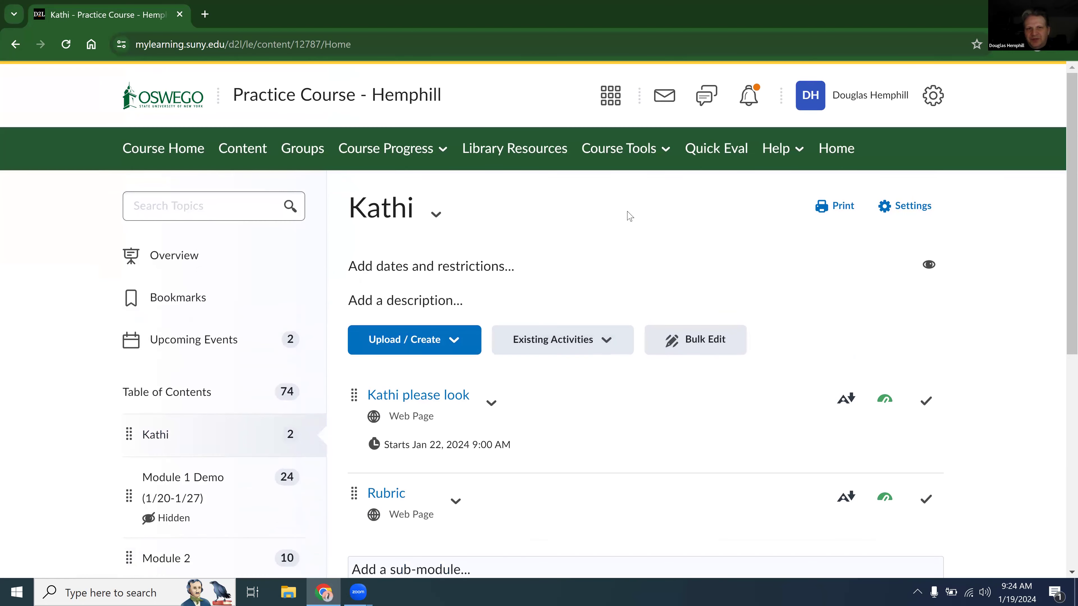
{"action": "left_click", "coordinate": [925, 412]}
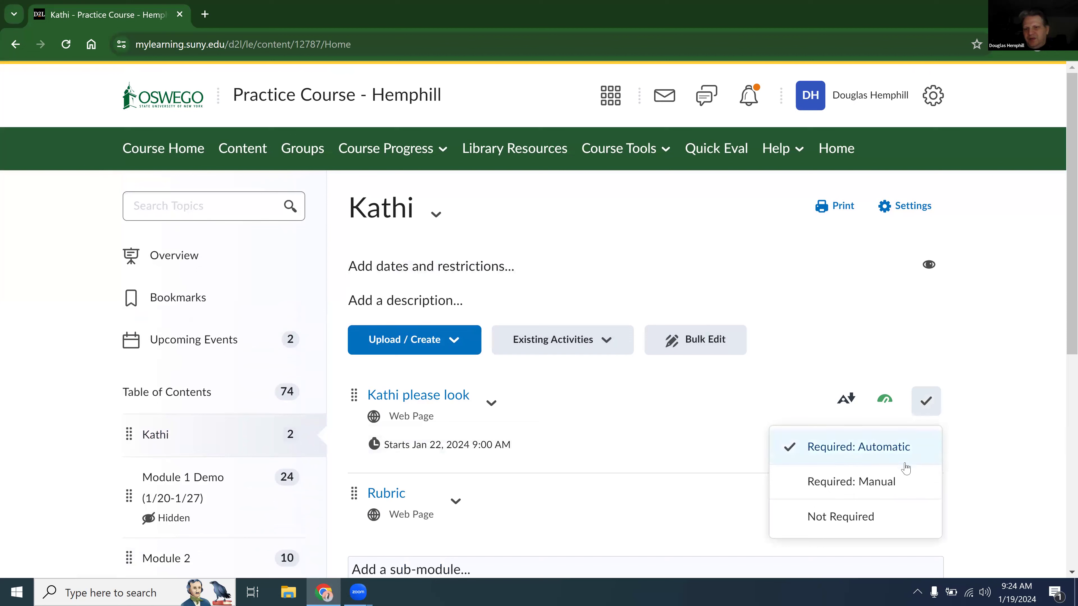
{"action": "left_click", "coordinate": [906, 482]}
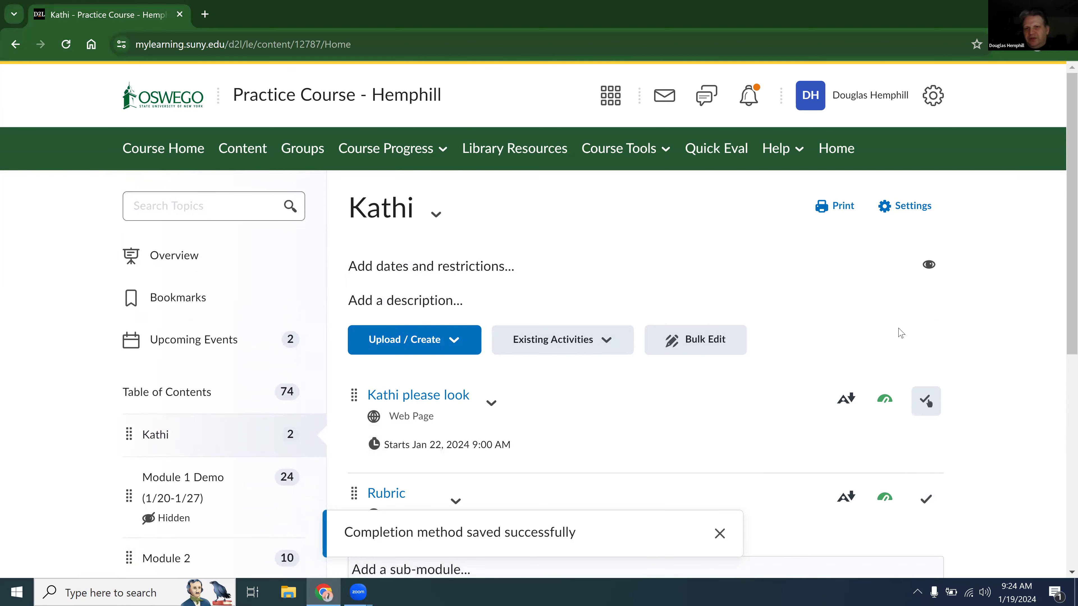
View the course content as OSW - Student (Non-Cascading) to check the module's completion display, and return to the instructor view.
{"action": "left_click", "coordinate": [870, 95]}
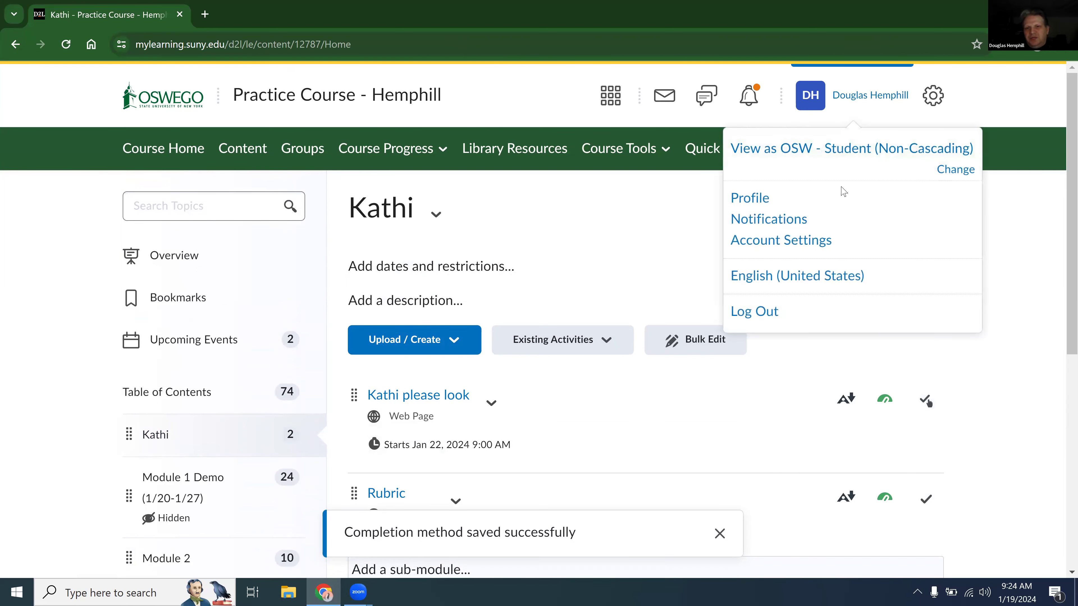
{"action": "left_click", "coordinate": [807, 153]}
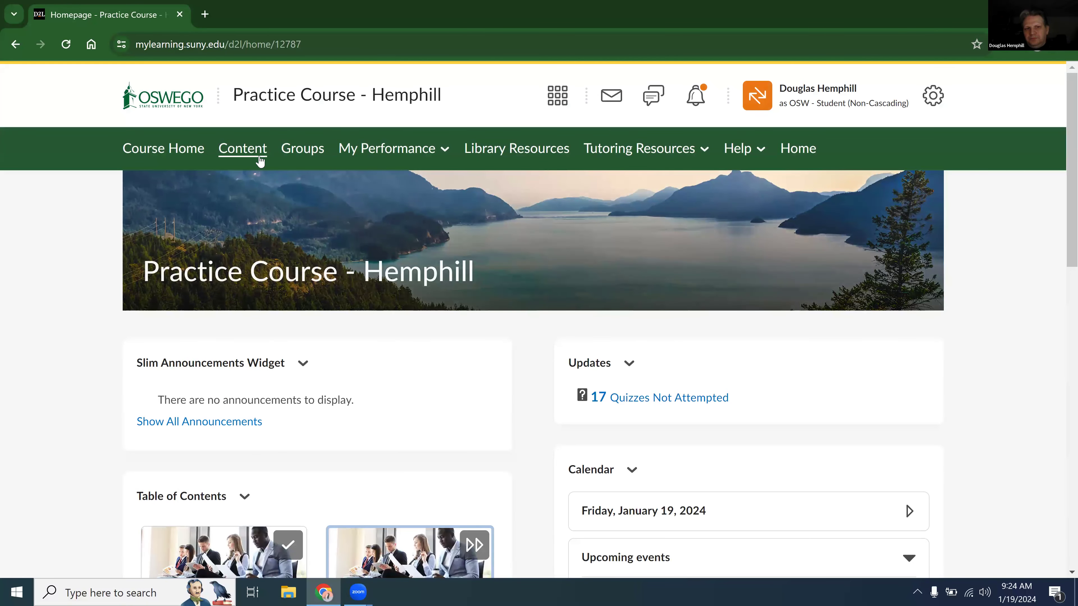
{"action": "left_click", "coordinate": [259, 157]}
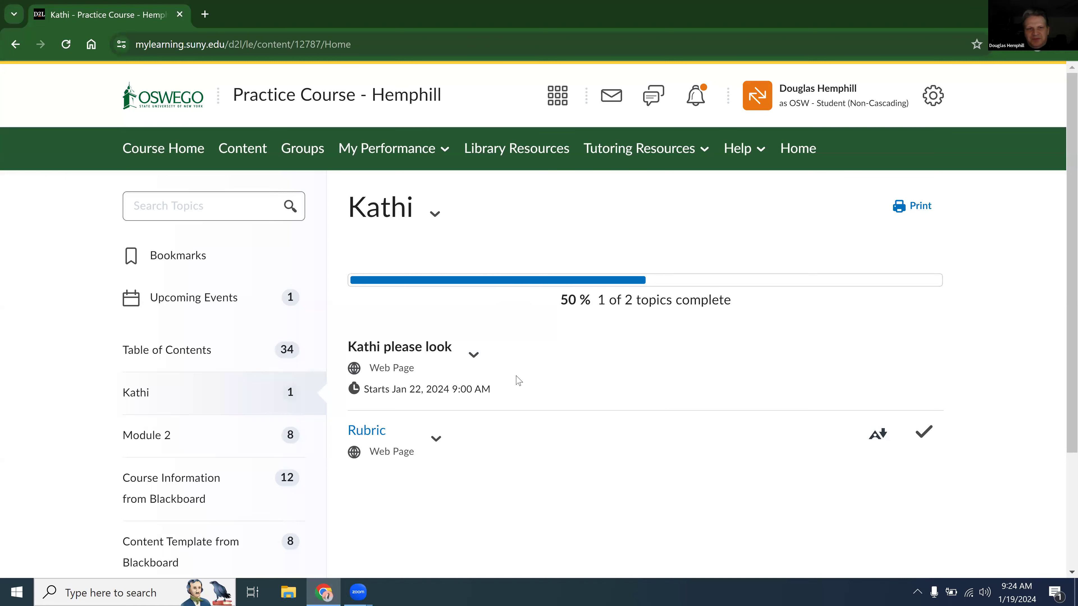
{"action": "left_click", "coordinate": [474, 355]}
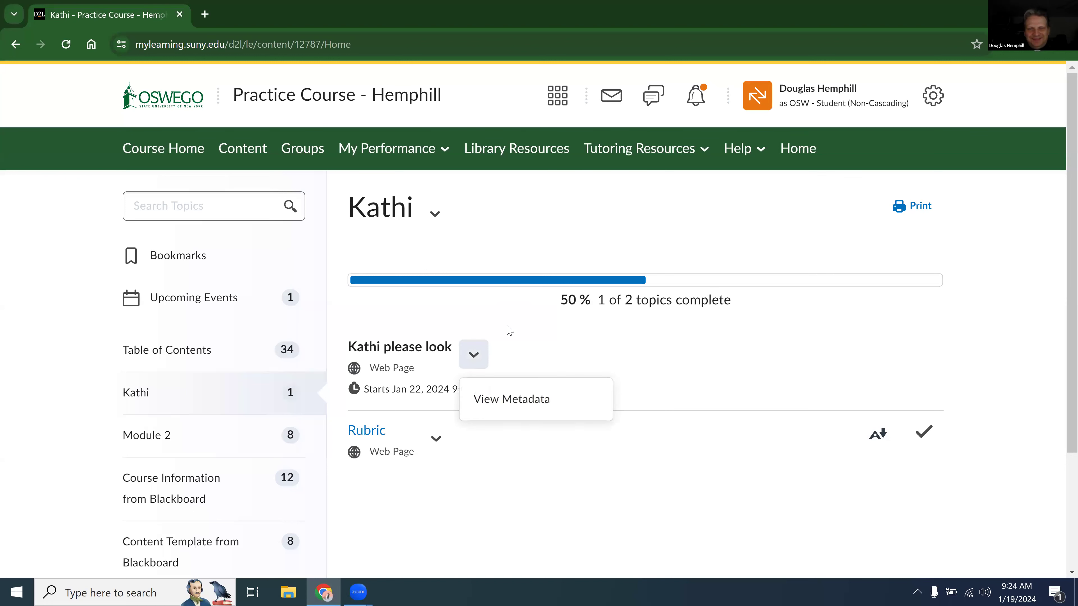
{"action": "left_click", "coordinate": [760, 106]}
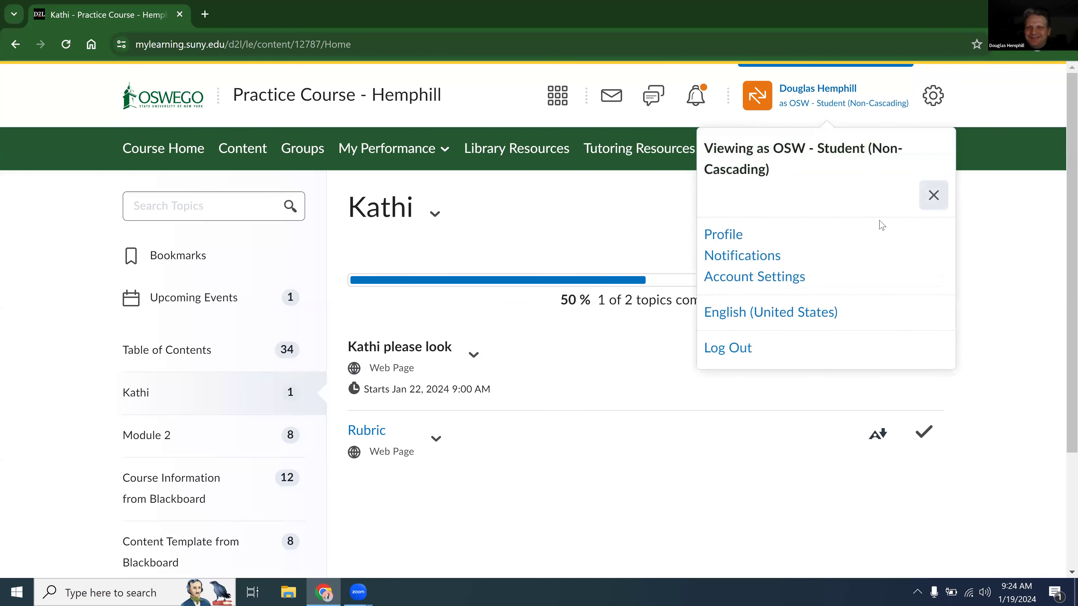
{"action": "left_click", "coordinate": [934, 194]}
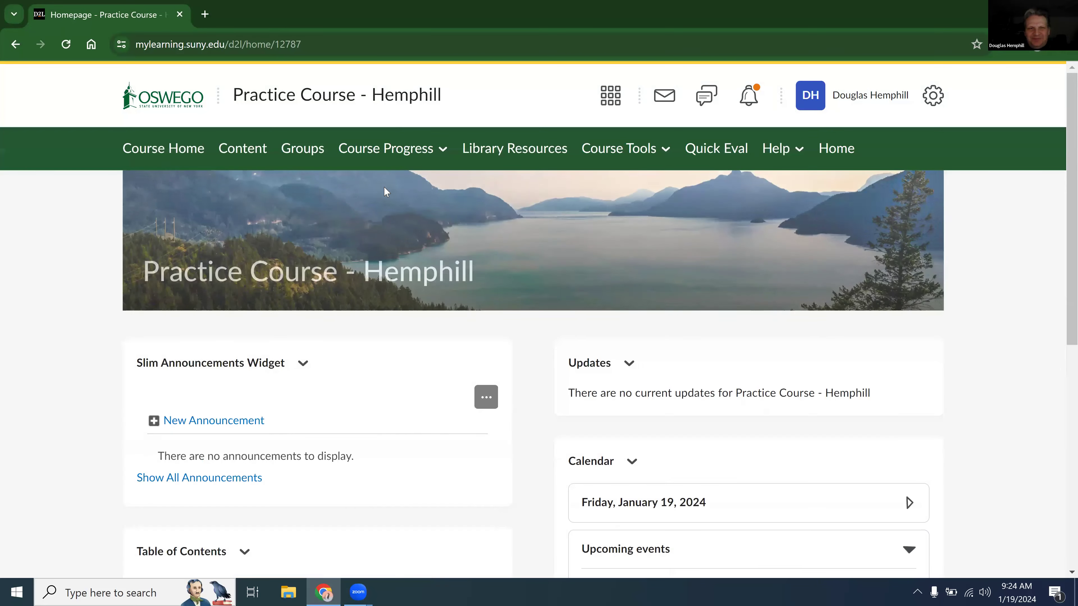
In the course content, set the completion method of the Rubric web page to Required: Manual.
{"action": "left_click", "coordinate": [257, 154]}
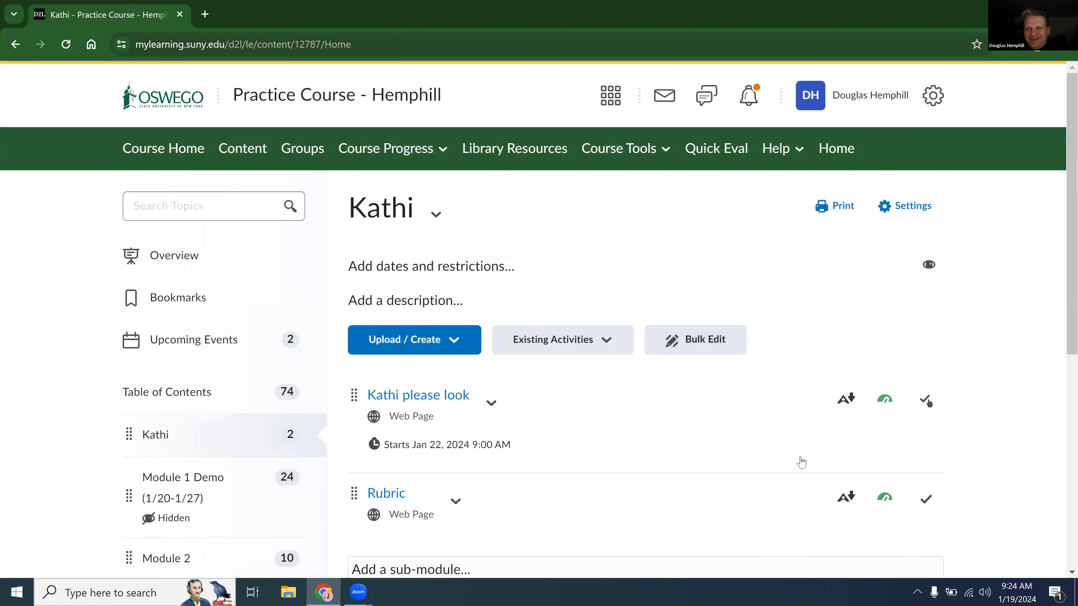
{"action": "left_click", "coordinate": [925, 498]}
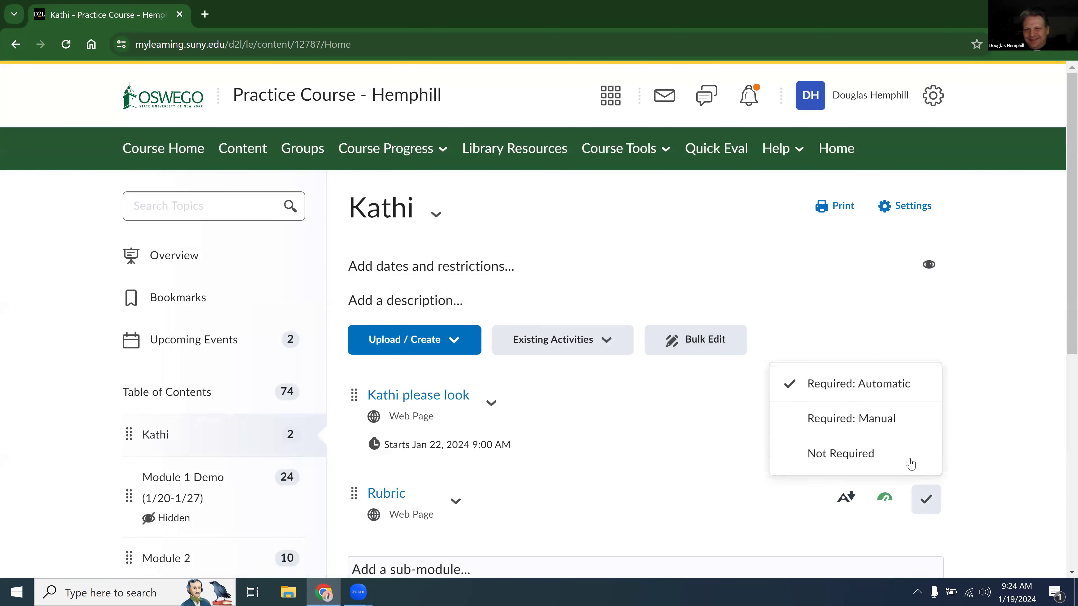
{"action": "left_click", "coordinate": [904, 429]}
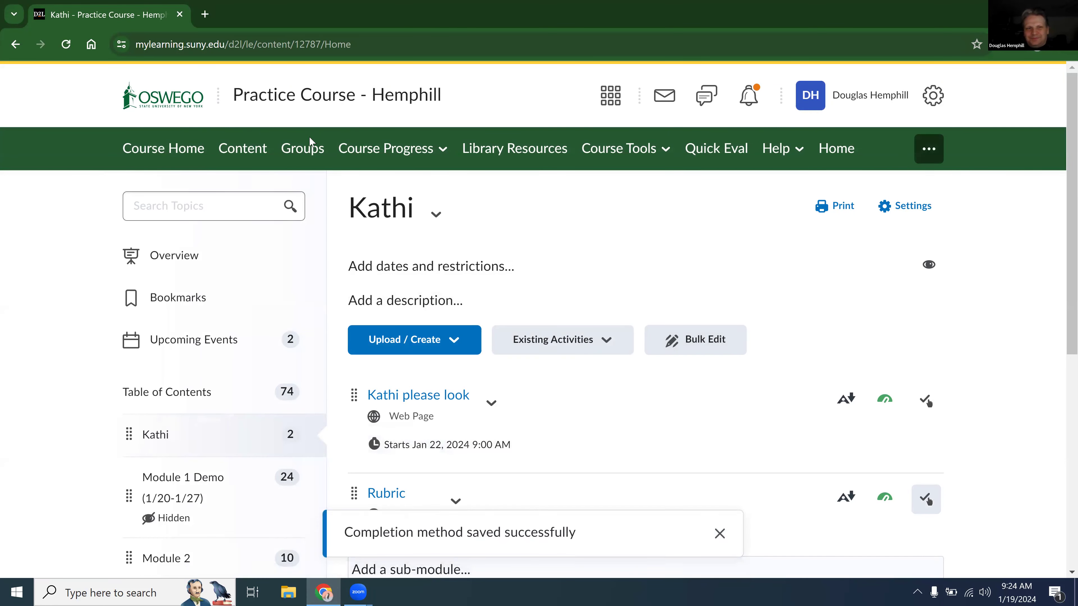
As OSW - Student (Non-Cascading), mark the Rubric topic in the course content as complete and leave the student view.
{"action": "left_click", "coordinate": [255, 158]}
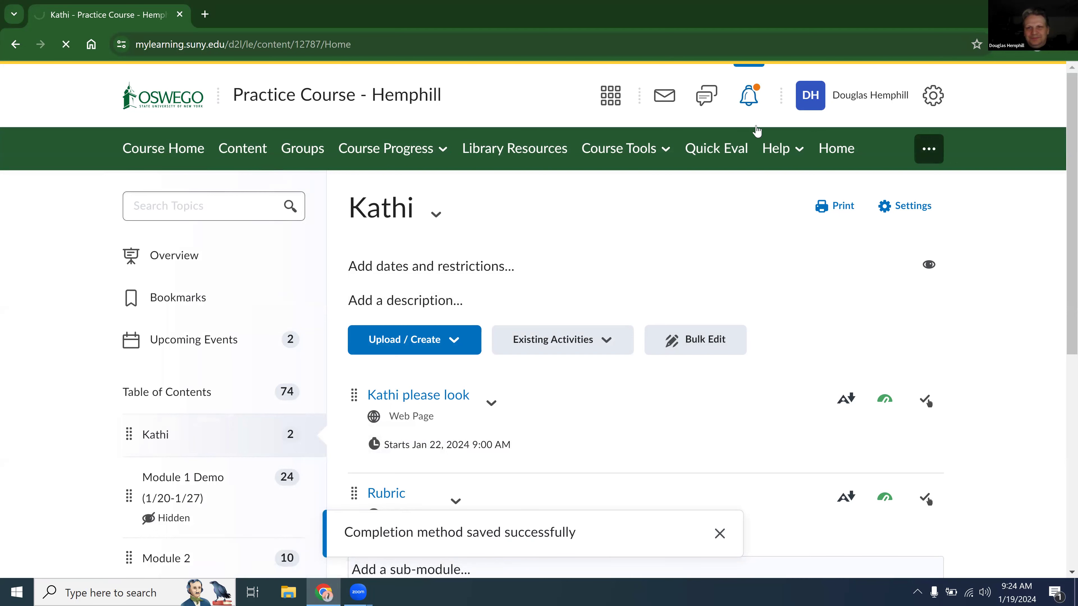
{"action": "left_click", "coordinate": [812, 98]}
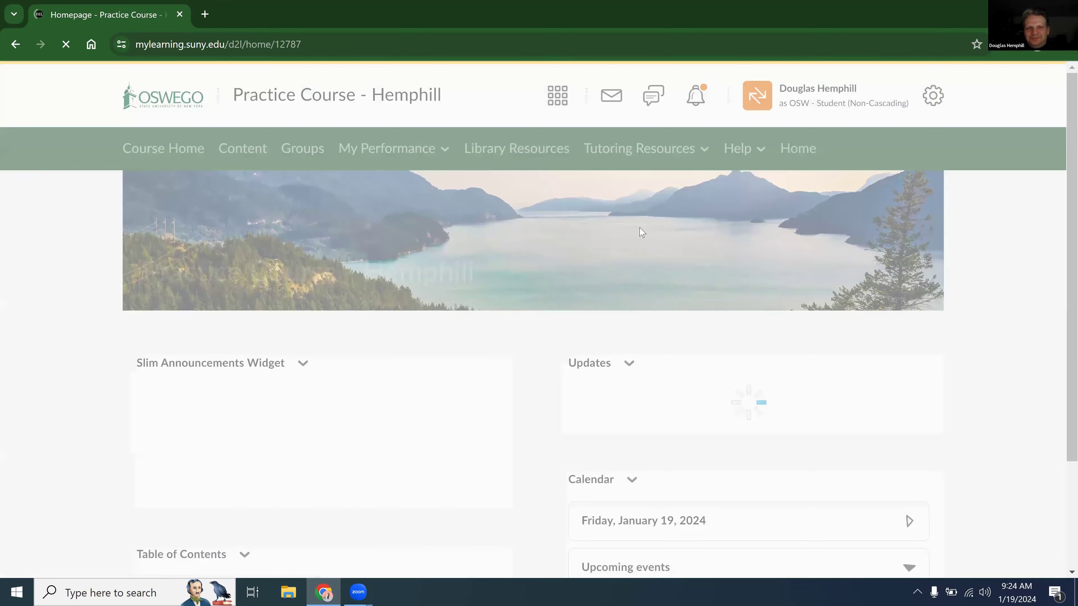
{"action": "left_click", "coordinate": [243, 149]}
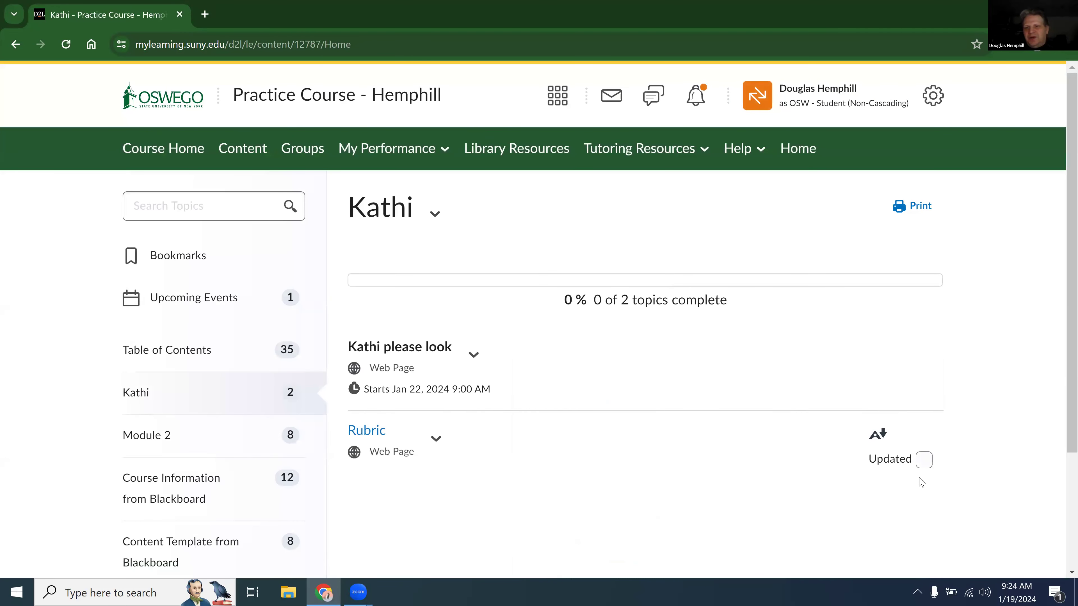
{"action": "left_click", "coordinate": [925, 460]}
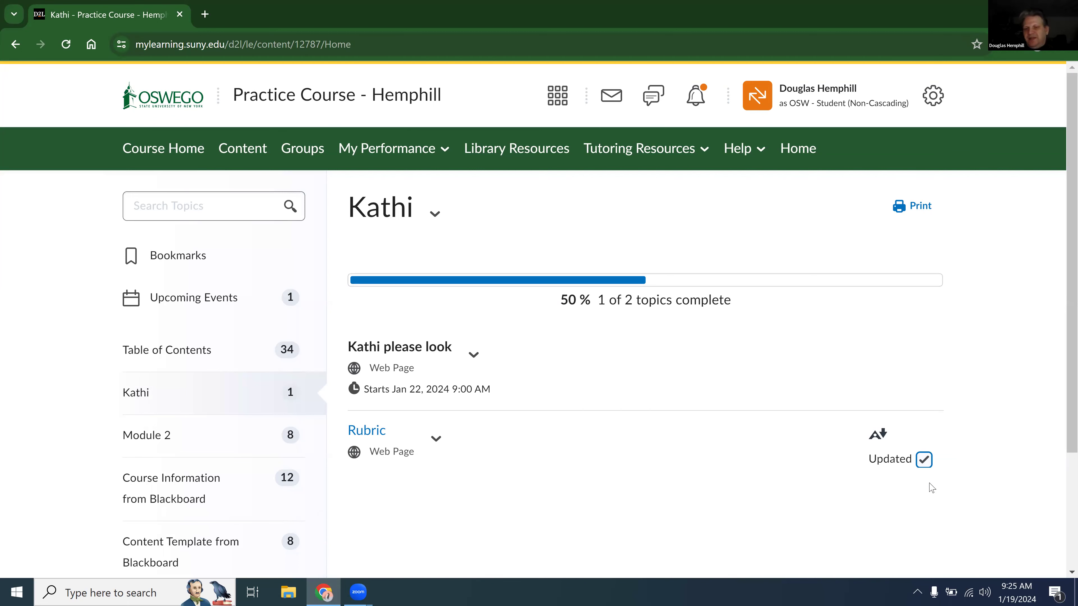
{"action": "left_click", "coordinate": [844, 95]}
{"action": "left_click", "coordinate": [939, 187]}
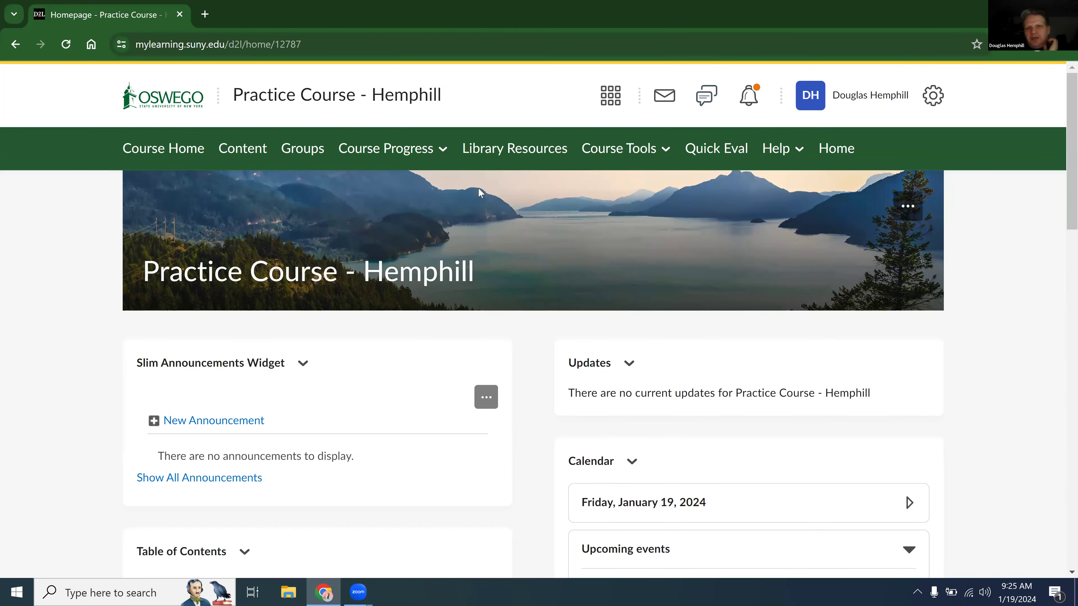
Open the Communicating in Business quiz for editing from the course's quiz list.
{"action": "left_click", "coordinate": [615, 149]}
{"action": "left_click", "coordinate": [722, 315]}
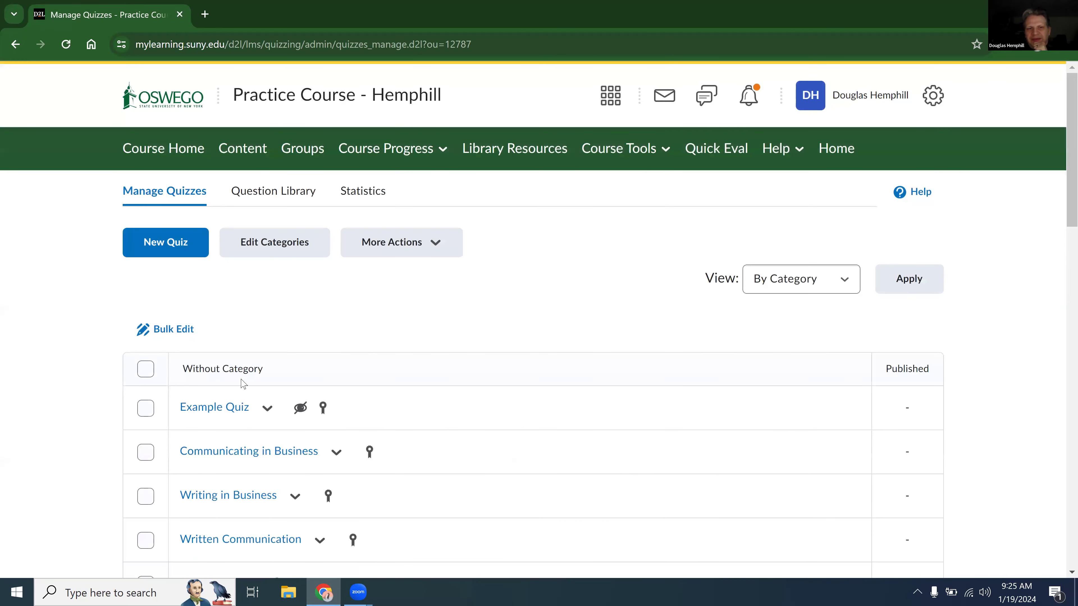
{"action": "left_click", "coordinate": [336, 452]}
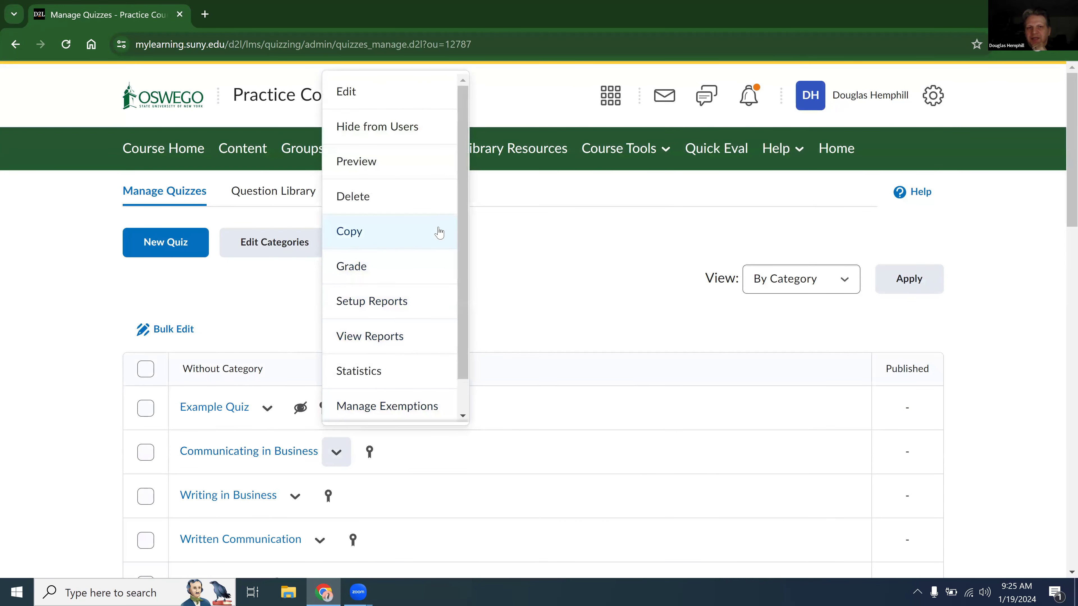
{"action": "left_click", "coordinate": [428, 109]}
Create a release condition for the quiz that requires users to visit the content topic Rubric.
{"action": "left_click", "coordinate": [758, 369]}
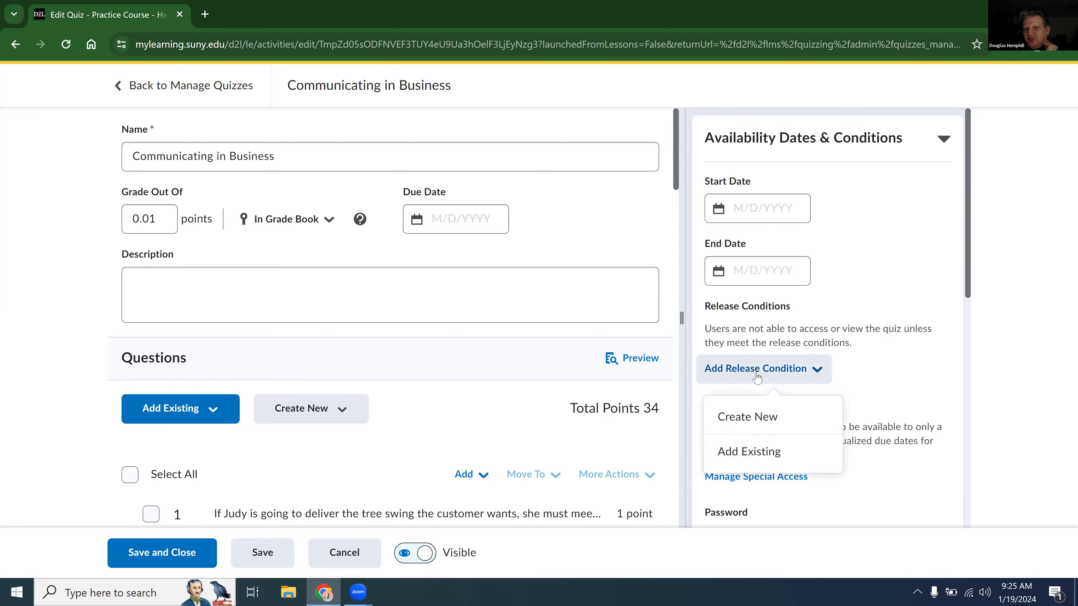
{"action": "left_click", "coordinate": [759, 425]}
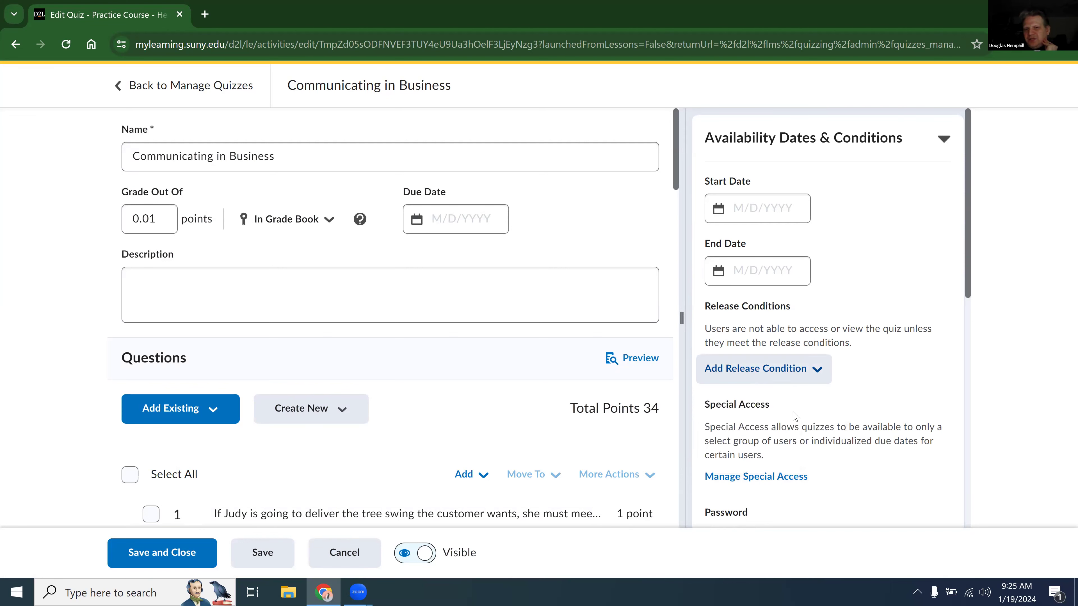
{"action": "left_click", "coordinate": [505, 232]}
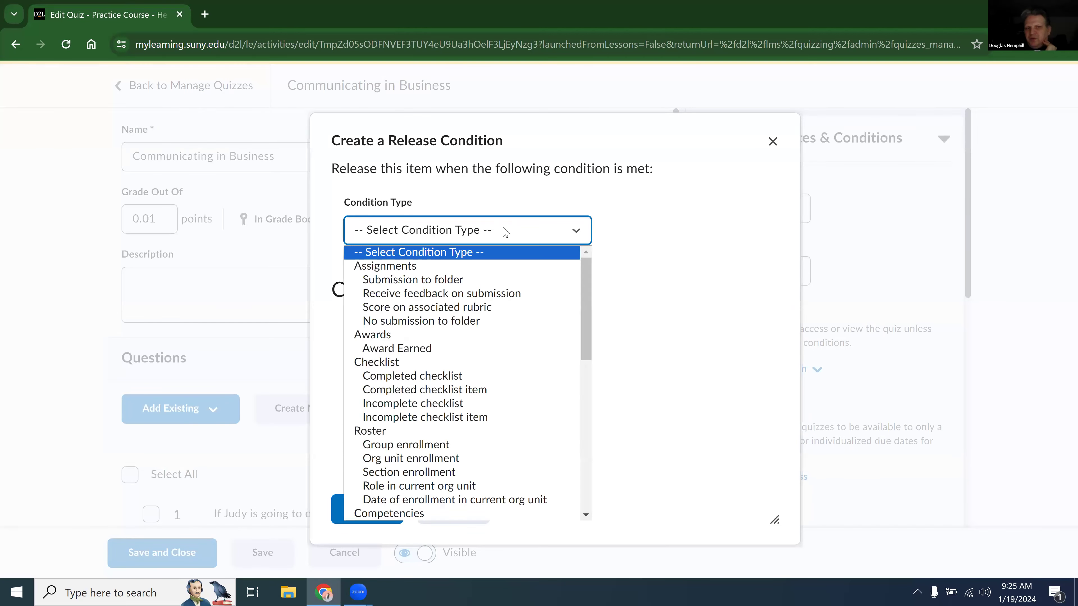
{"action": "scroll", "coordinate": [463, 382], "scroll_direction": "down", "scroll_amount": 5}
{"action": "left_click", "coordinate": [412, 361]}
{"action": "left_click", "coordinate": [467, 351]}
{"action": "left_click", "coordinate": [382, 425]}
{"action": "left_click", "coordinate": [368, 510]}
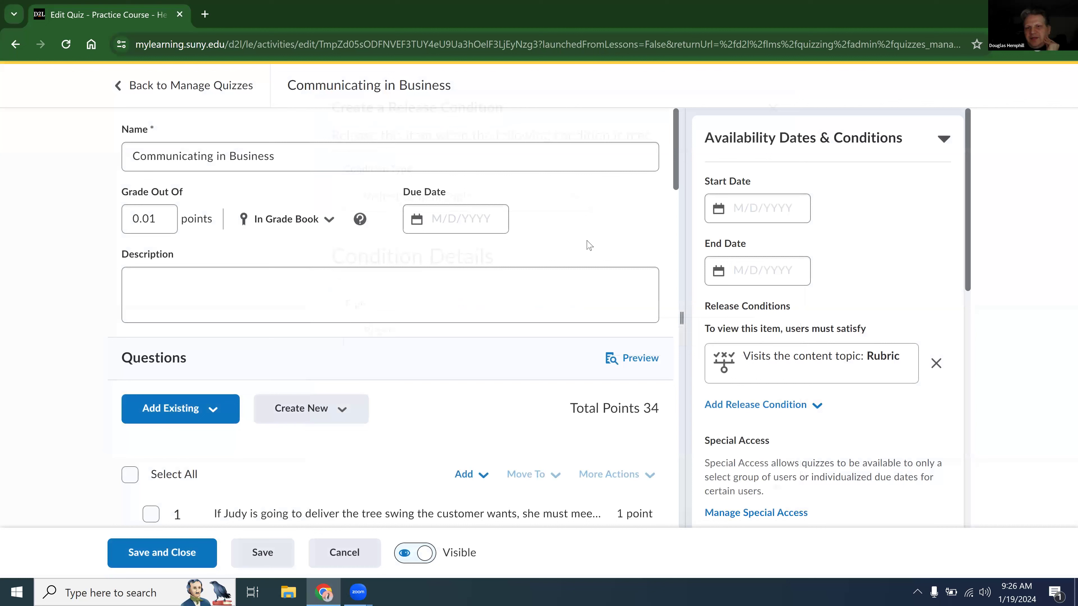
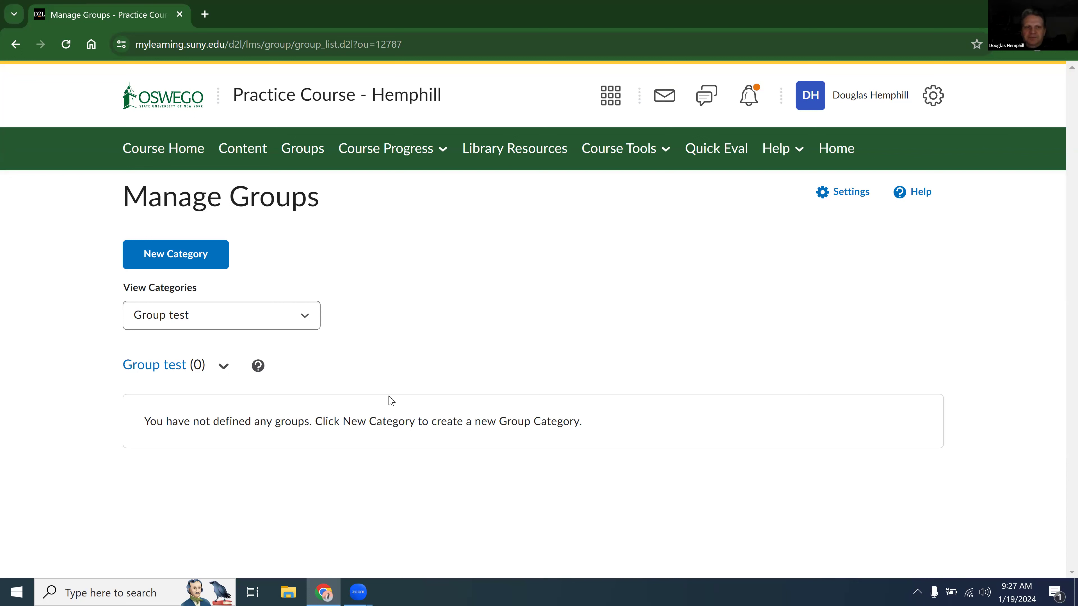
Start a group category named Extra Time with enrollment type # of Groups - No Auto Enrollments and 1 group.
{"action": "left_click", "coordinate": [176, 254]}
{"action": "scroll", "coordinate": [268, 316], "scroll_direction": "down", "scroll_amount": 5}
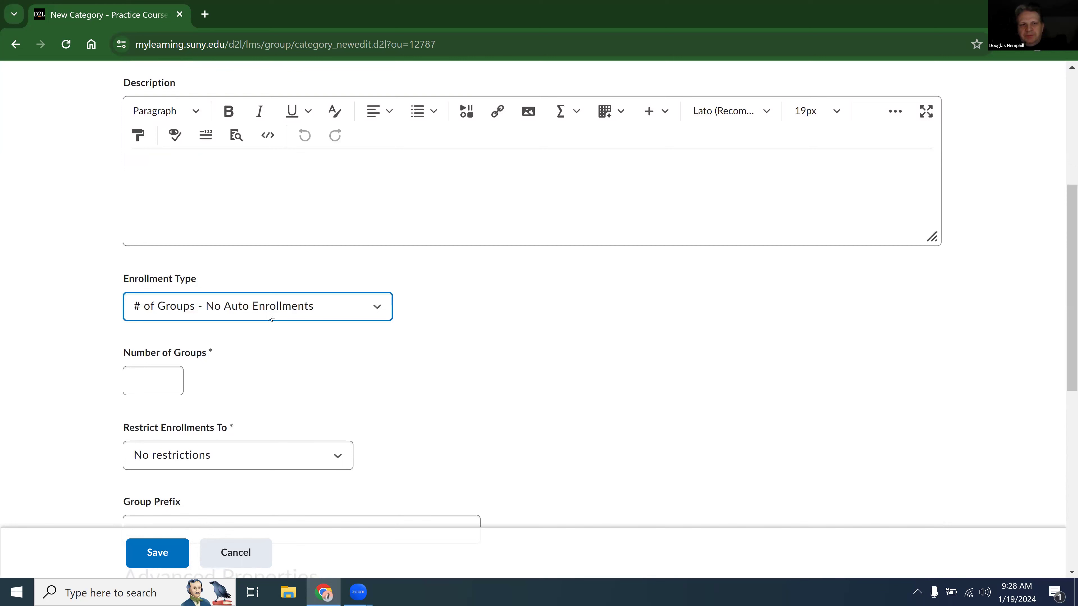
{"action": "left_click", "coordinate": [268, 316]}
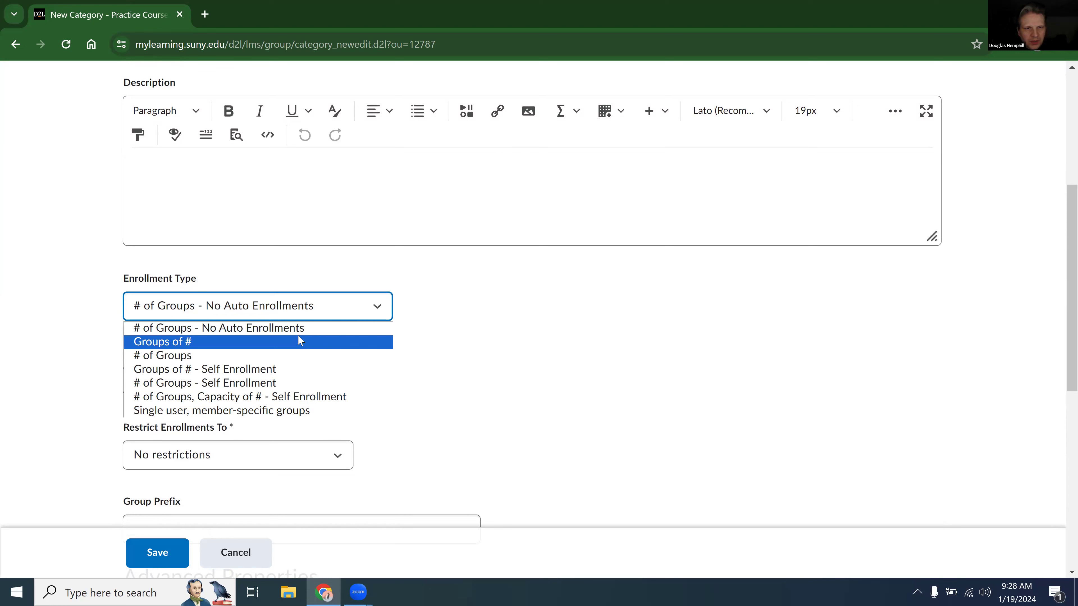
{"action": "left_click", "coordinate": [301, 328]}
{"action": "left_click", "coordinate": [166, 380]}
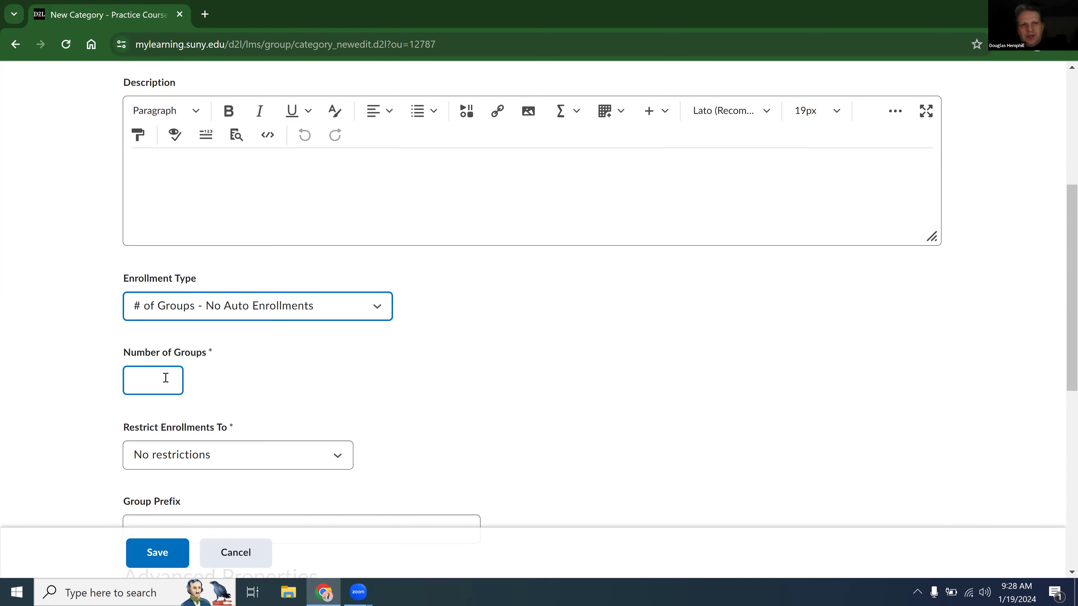
{"action": "type", "text": "1"}
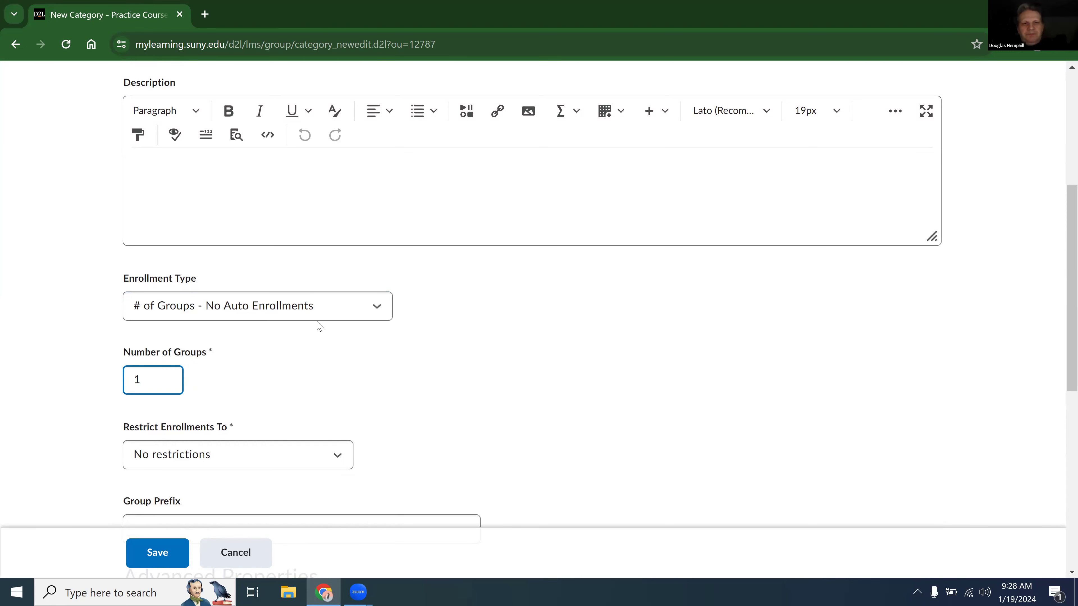
{"action": "left_click", "coordinate": [337, 309]}
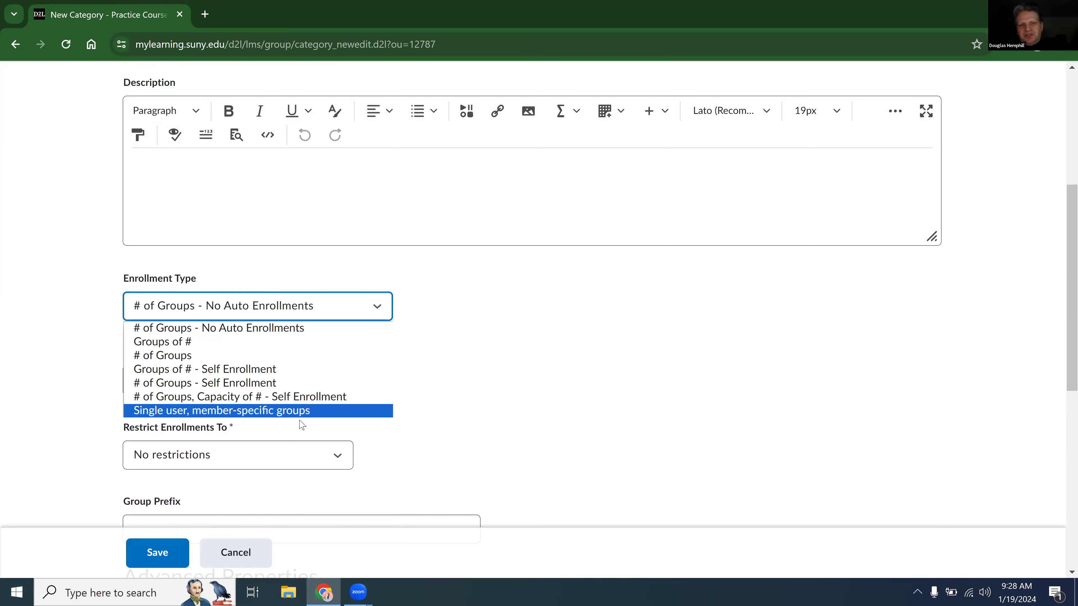
{"action": "left_click", "coordinate": [586, 364]}
Set the group prefix of the new category to EX.
{"action": "scroll", "coordinate": [531, 374], "scroll_direction": "down", "scroll_amount": 5}
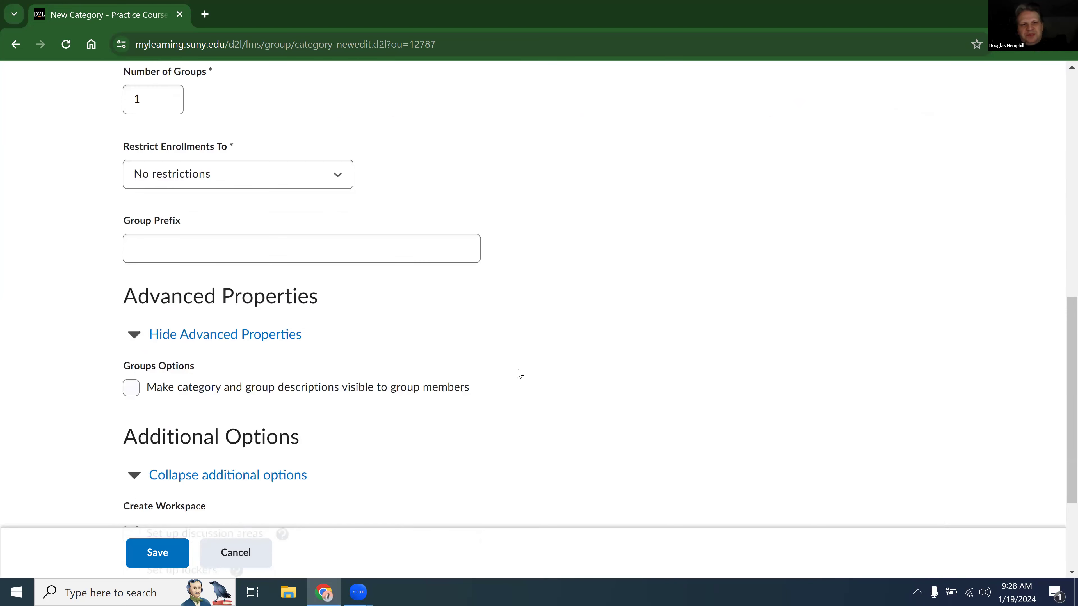
{"action": "scroll", "coordinate": [331, 221], "scroll_direction": "up", "scroll_amount": 3}
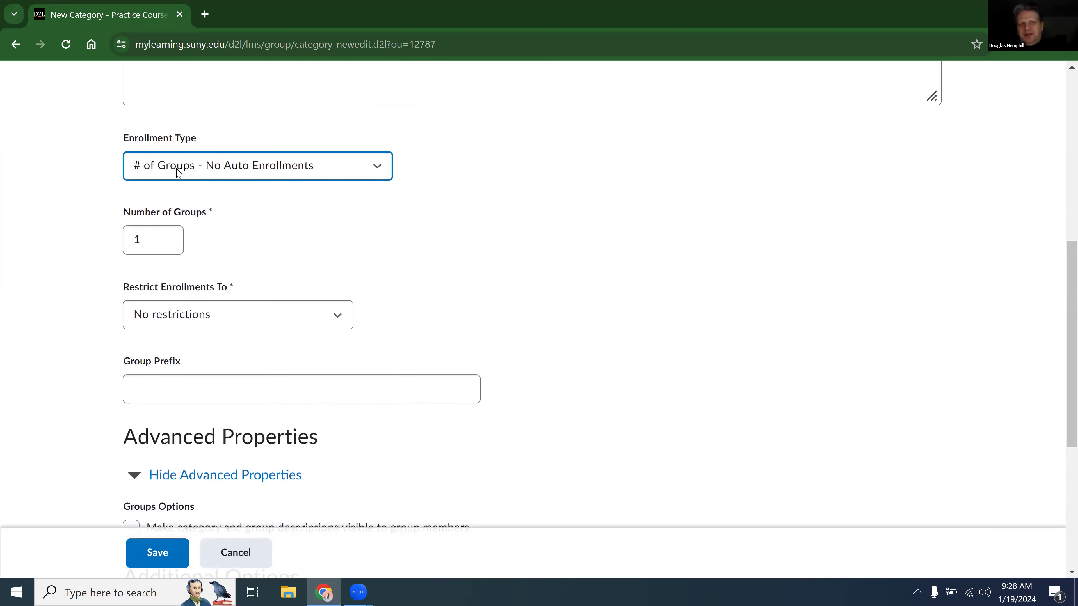
{"action": "scroll", "coordinate": [414, 255], "scroll_direction": "down", "scroll_amount": 3}
{"action": "left_click", "coordinate": [413, 255]}
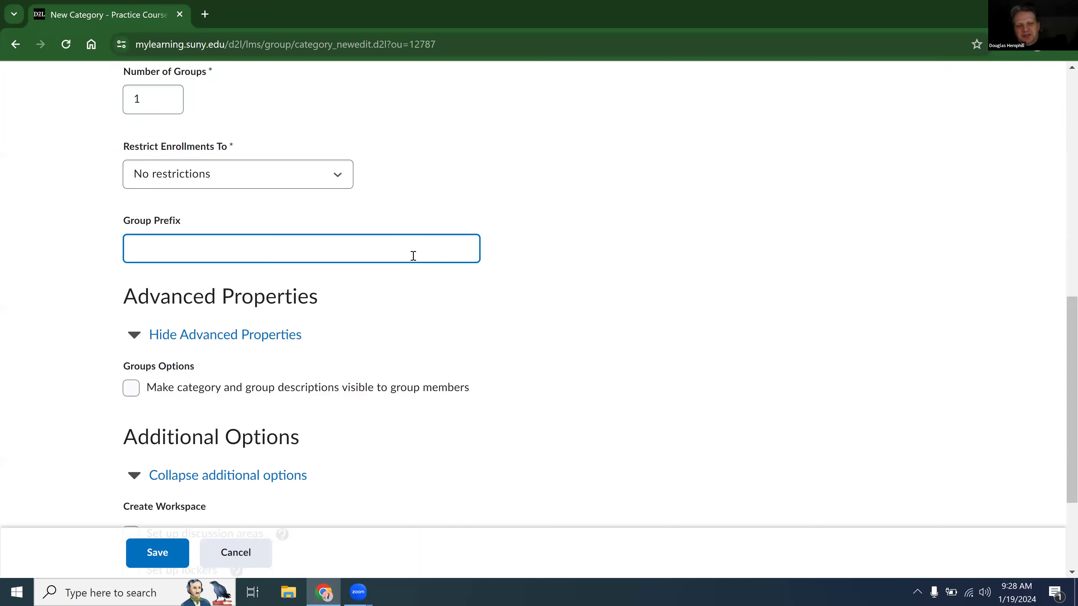
{"action": "type", "text": "EX"}
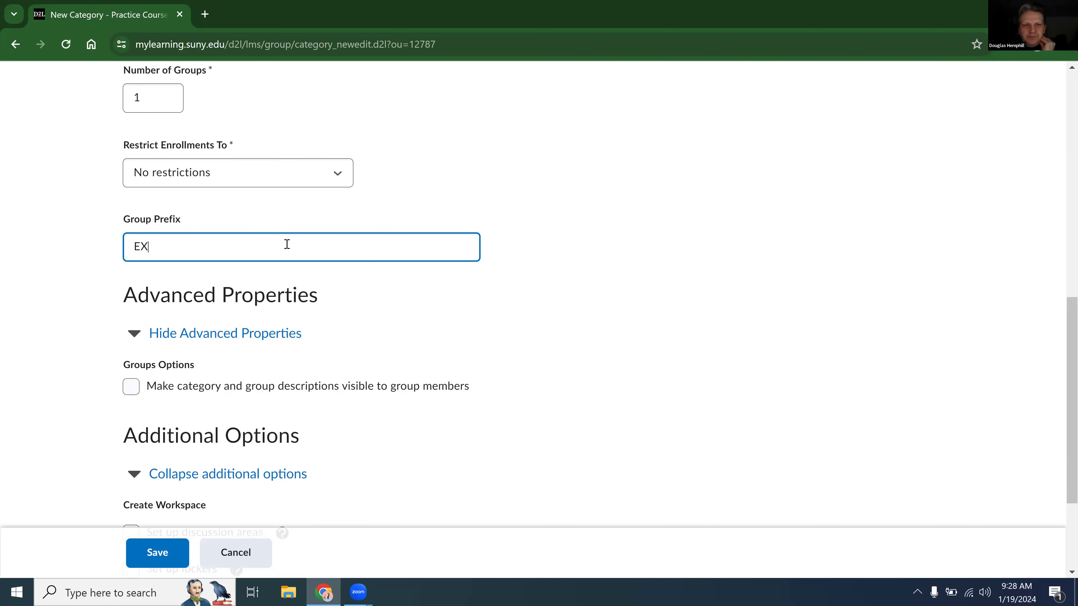
{"action": "scroll", "coordinate": [287, 244], "scroll_direction": "down", "scroll_amount": 3}
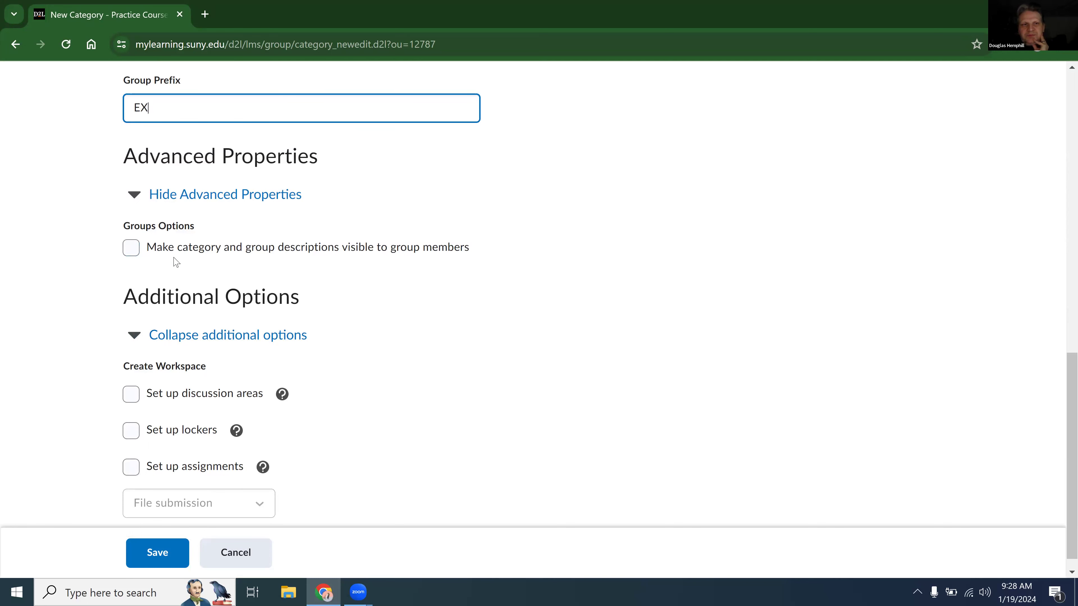
Review the Extra Time category's settings, save the category and acknowledge the group creation message.
{"action": "scroll", "coordinate": [174, 263], "scroll_direction": "up", "scroll_amount": 5}
{"action": "scroll", "coordinate": [175, 264], "scroll_direction": "up", "scroll_amount": 5}
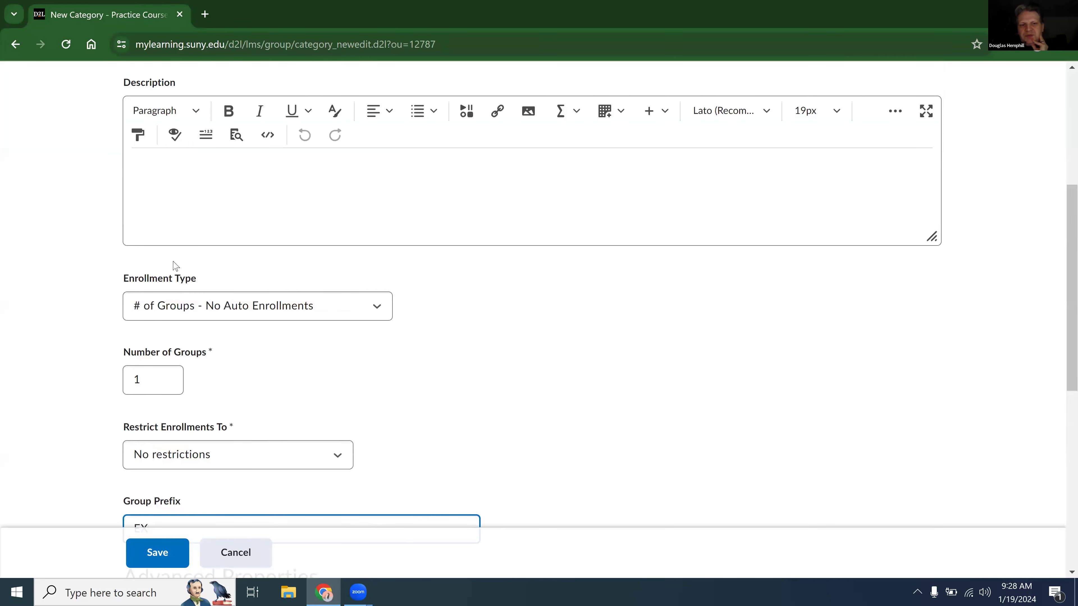
{"action": "scroll", "coordinate": [176, 266], "scroll_direction": "up", "scroll_amount": 7}
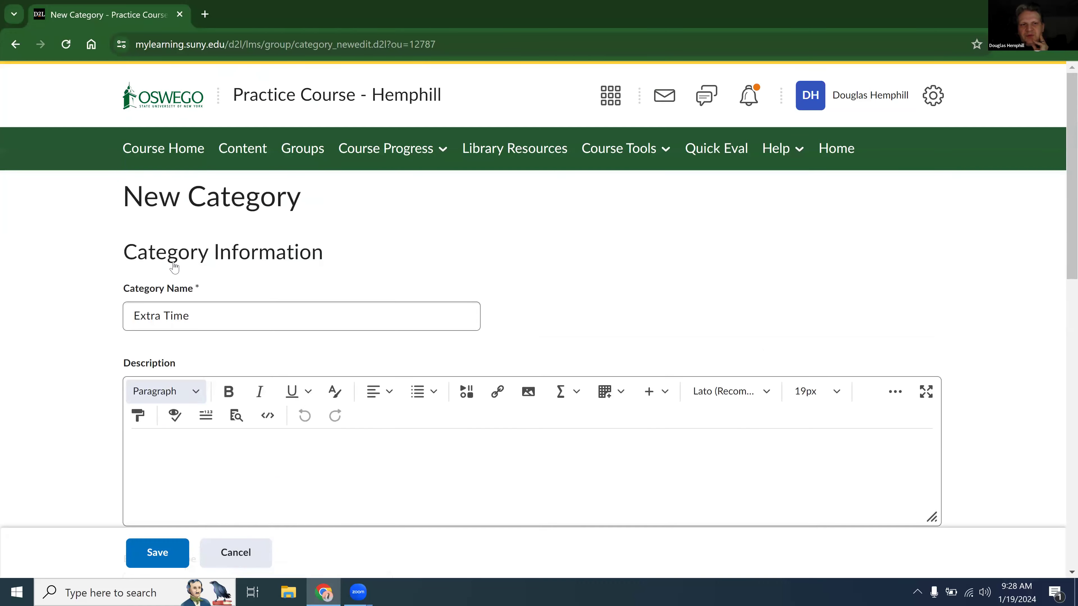
{"action": "scroll", "coordinate": [178, 268], "scroll_direction": "down", "scroll_amount": 5}
{"action": "type", "text": "EX"}
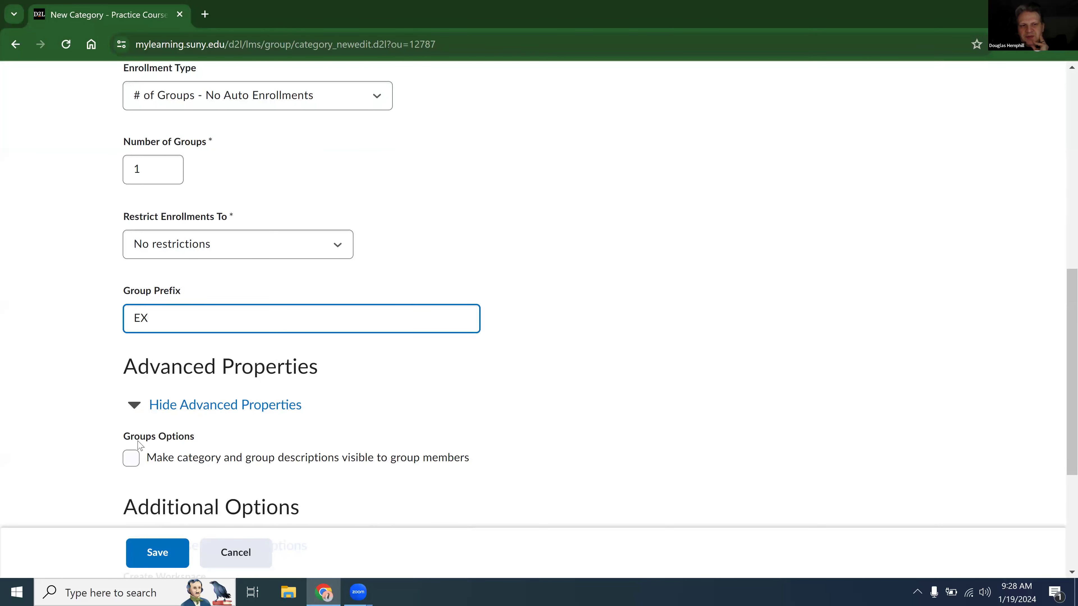
{"action": "scroll", "coordinate": [140, 442], "scroll_direction": "down", "scroll_amount": 1}
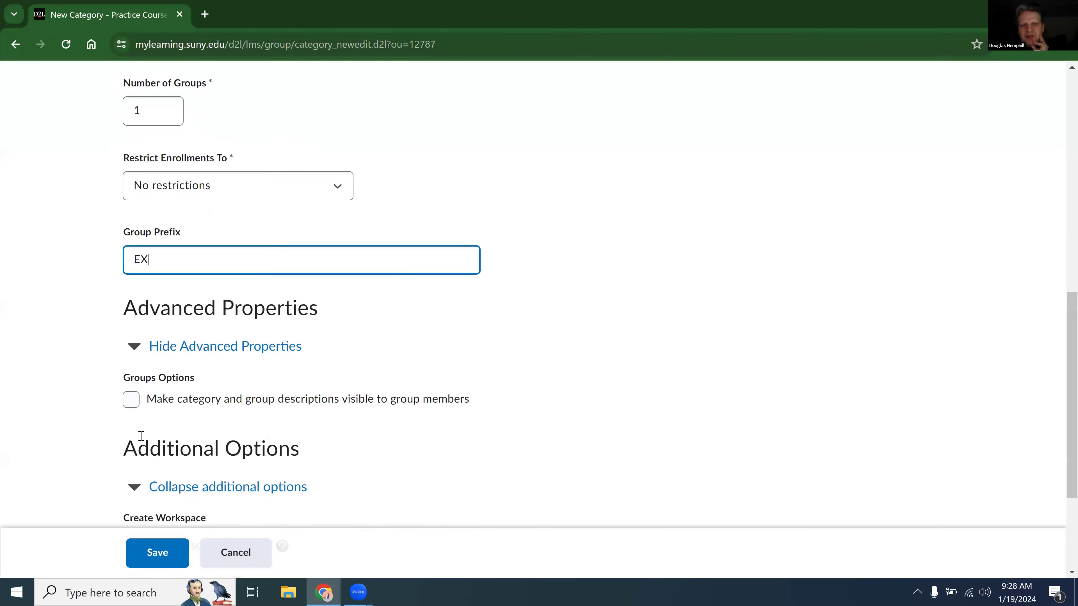
{"action": "left_click", "coordinate": [166, 340]}
{"action": "left_click", "coordinate": [167, 340]}
{"action": "scroll", "coordinate": [170, 352], "scroll_direction": "down", "scroll_amount": 3}
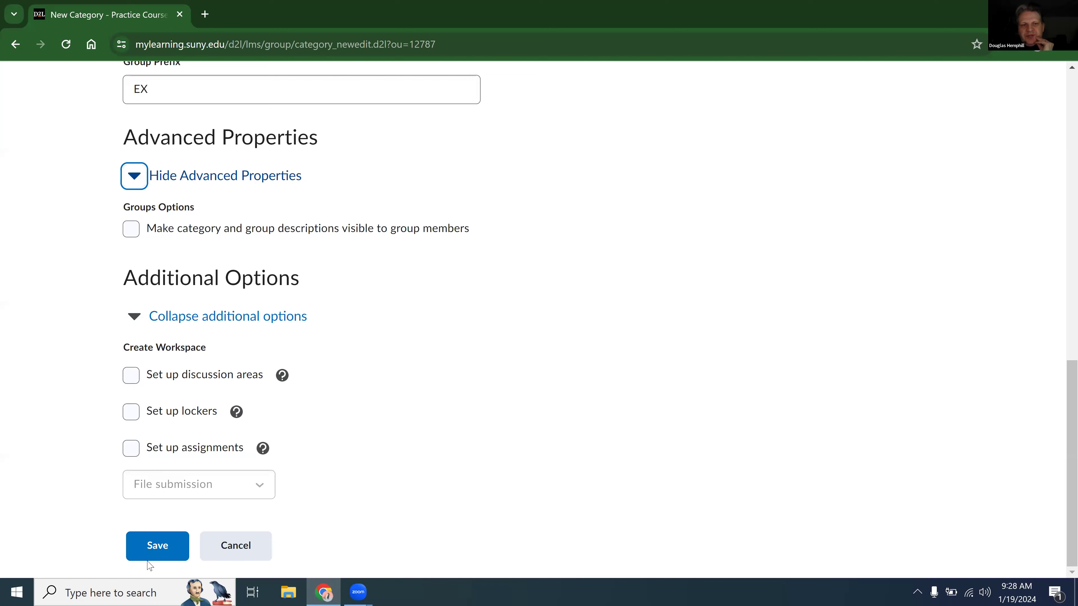
{"action": "left_click", "coordinate": [154, 555]}
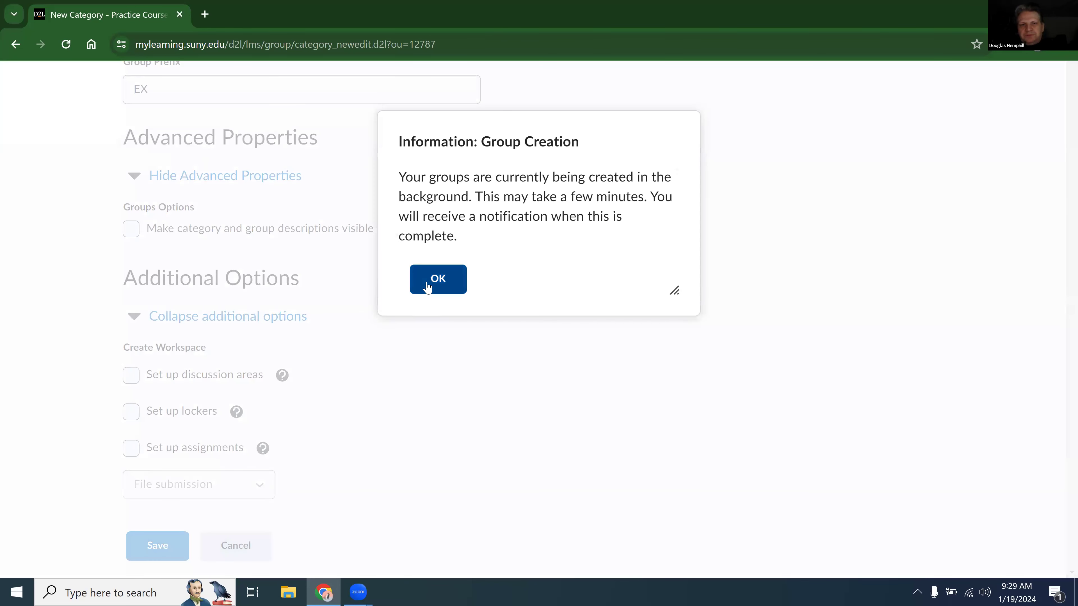
{"action": "left_click", "coordinate": [428, 280]}
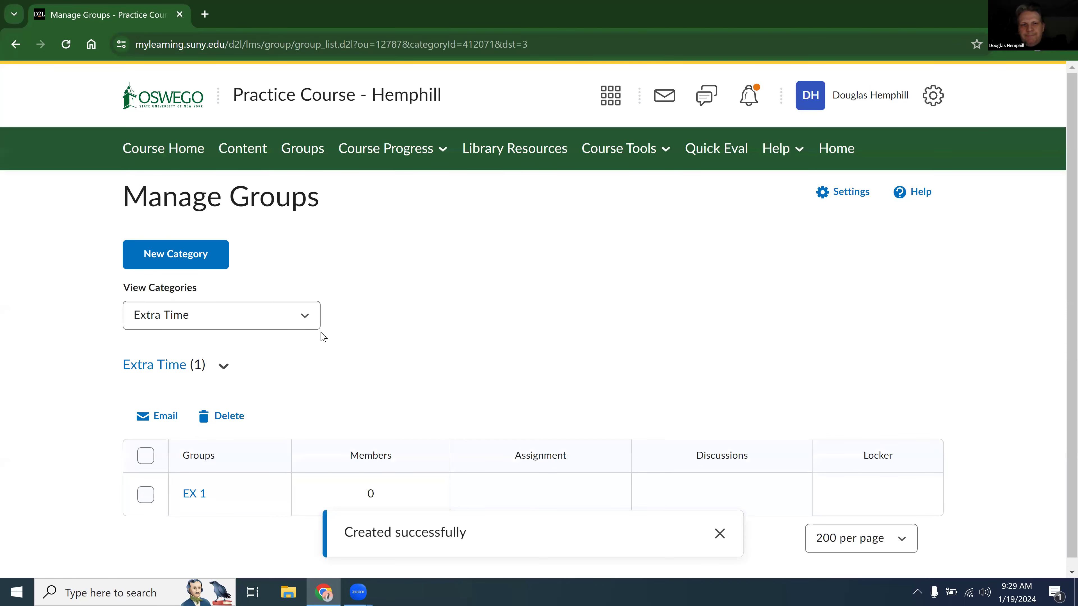
Enroll the first listed student in group EX 1 and save the enrollment.
{"action": "left_click", "coordinate": [193, 495]}
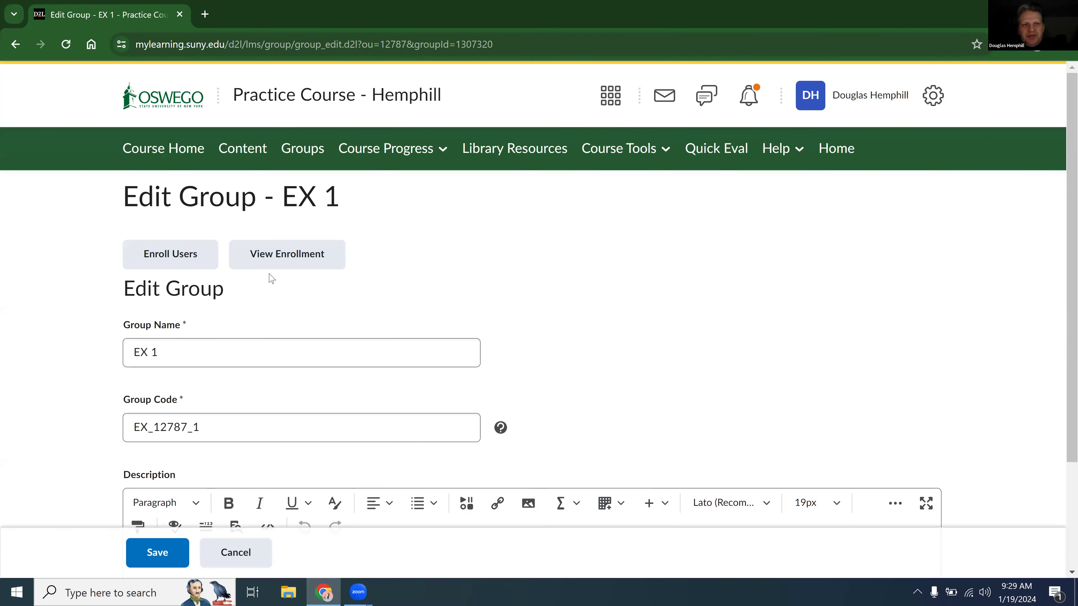
{"action": "left_click", "coordinate": [170, 260]}
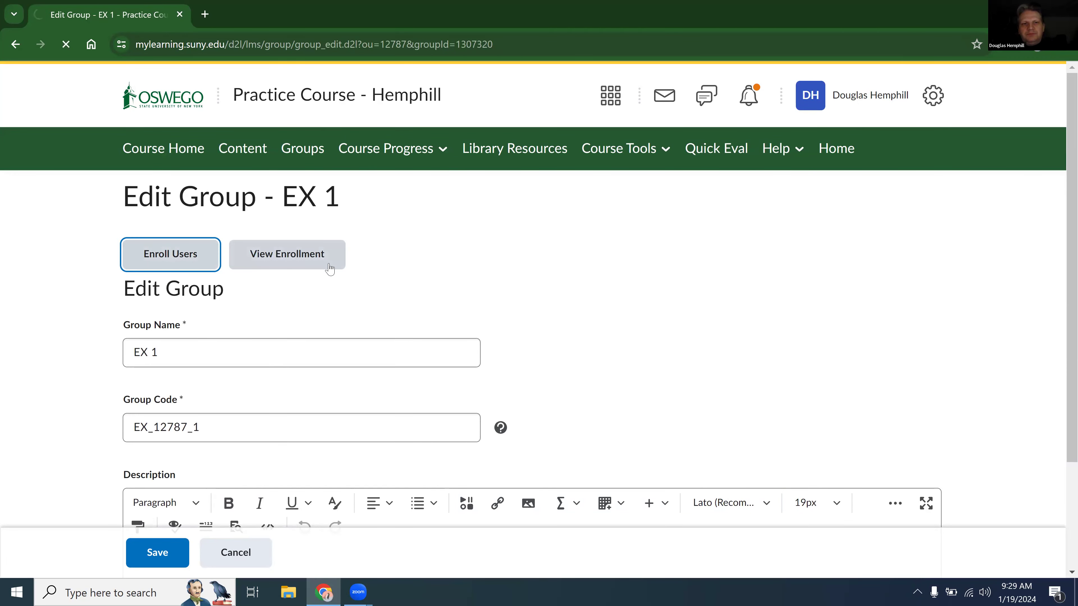
{"action": "scroll", "coordinate": [221, 350], "scroll_direction": "down", "scroll_amount": 7}
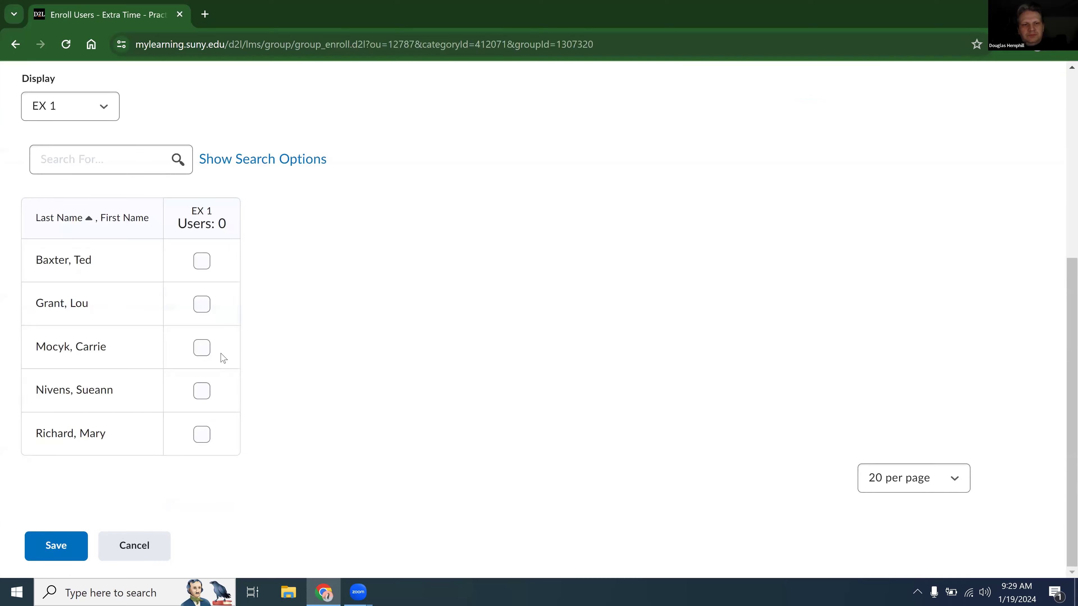
{"action": "left_click", "coordinate": [202, 261]}
{"action": "left_click", "coordinate": [54, 545]}
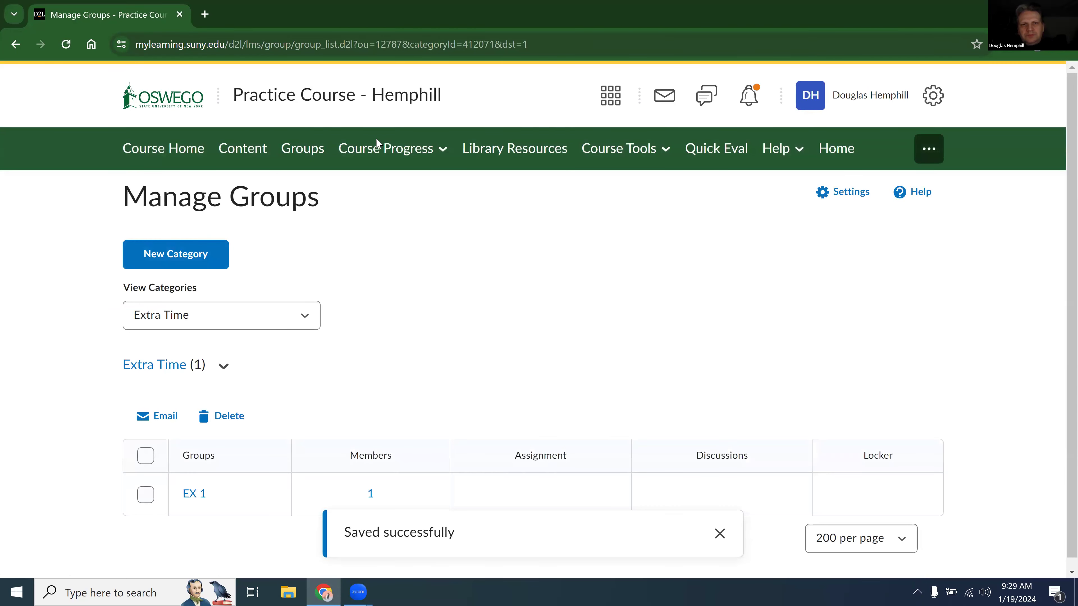
Add the second listed student to group EX 1 and save the enrollment.
{"action": "left_click", "coordinate": [185, 493]}
{"action": "left_click", "coordinate": [202, 303]}
{"action": "left_click", "coordinate": [54, 545]}
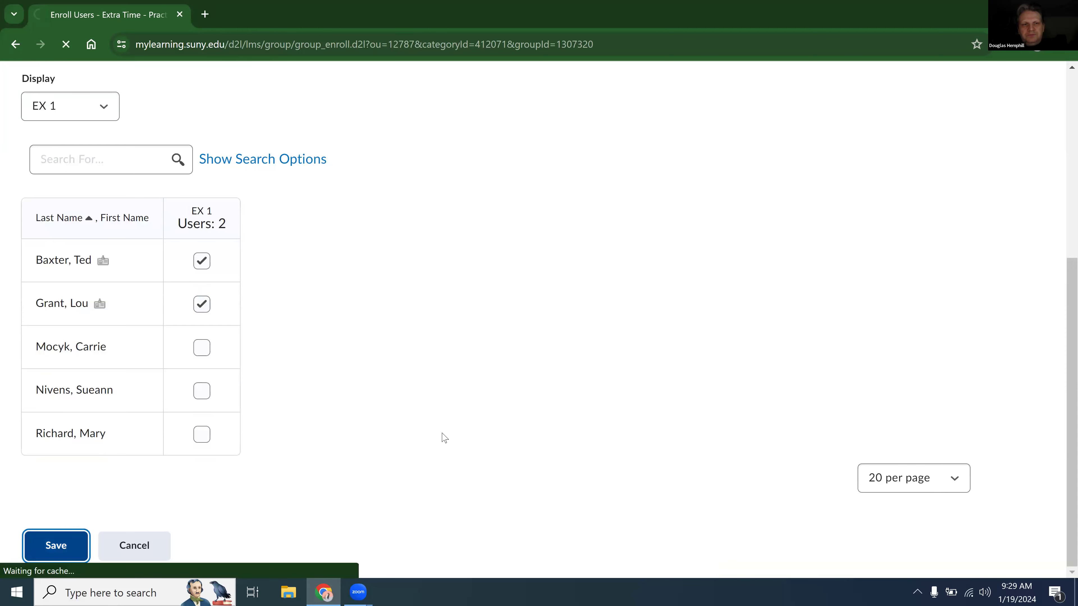
In the course content, open the dates and restrictions of the first web page in the module above Module 1 Demo.
{"action": "left_click", "coordinate": [253, 152]}
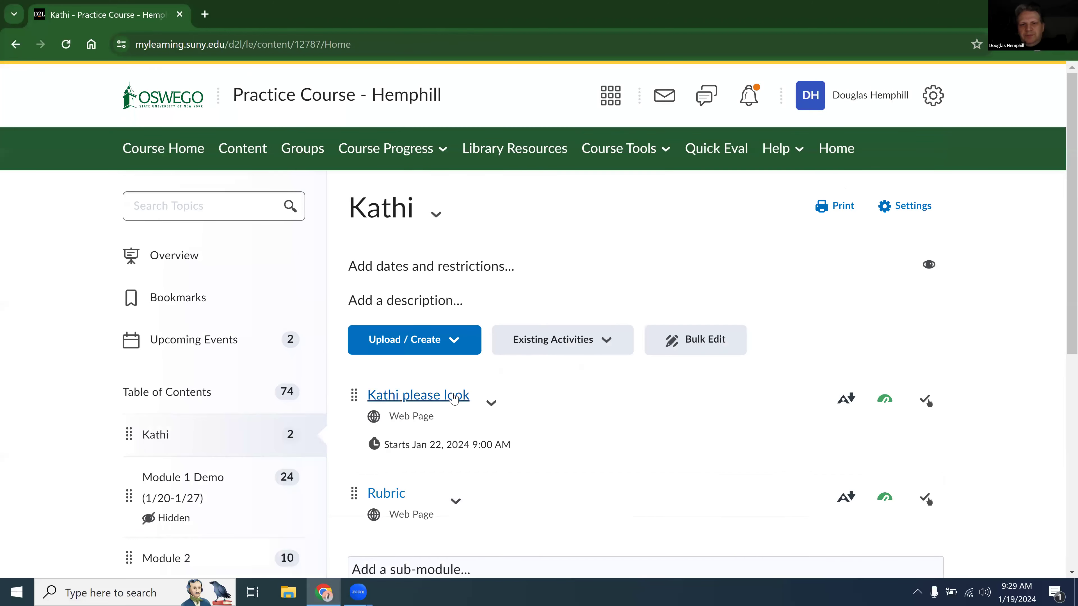
{"action": "left_click", "coordinate": [453, 399]}
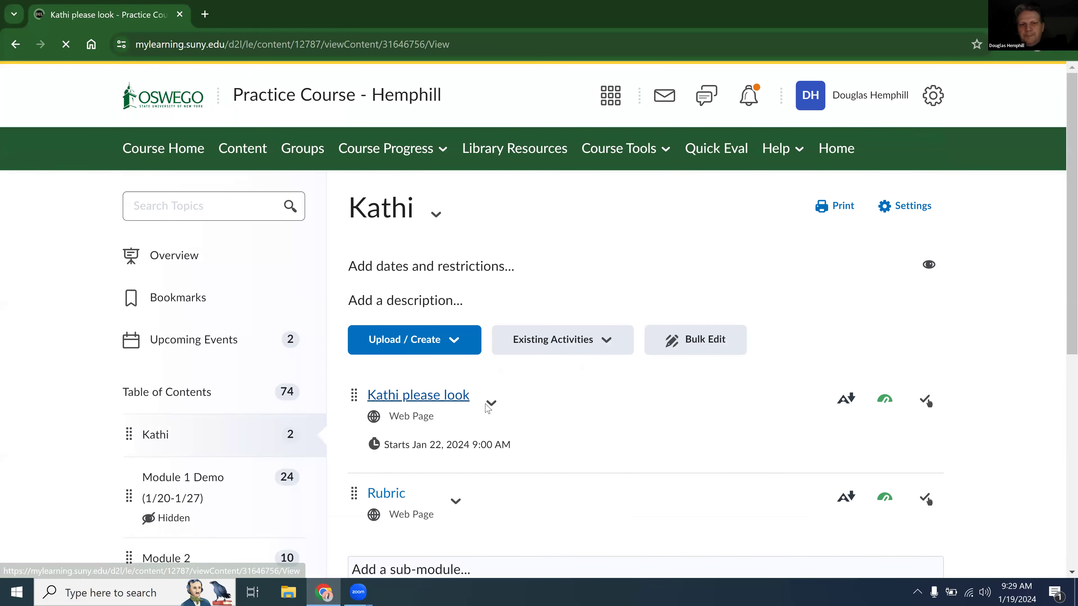
{"action": "left_click", "coordinate": [16, 44]}
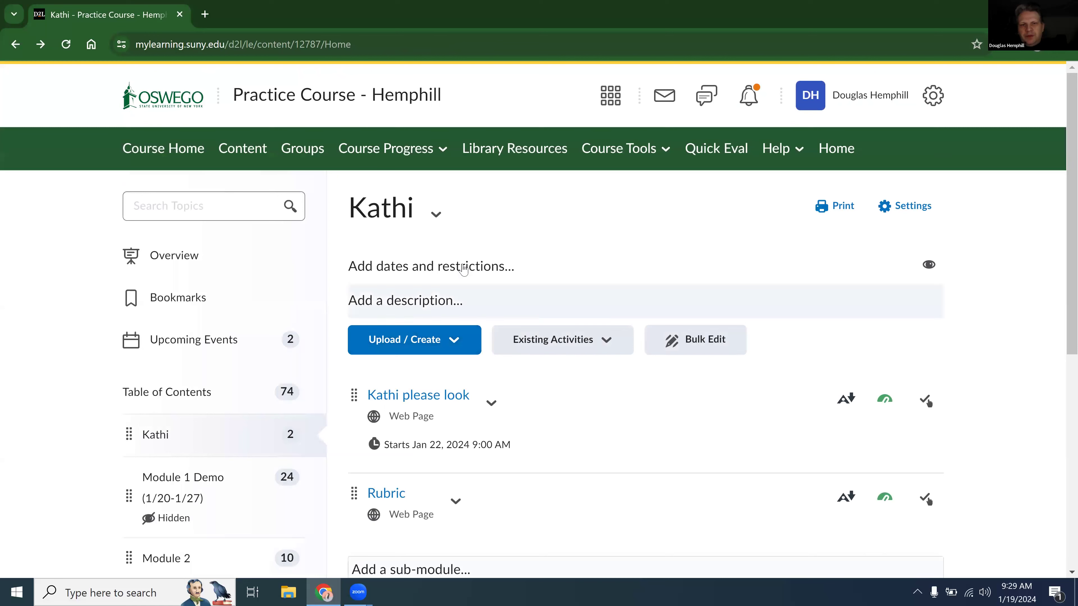
{"action": "left_click", "coordinate": [500, 410]}
{"action": "left_click", "coordinate": [591, 123]}
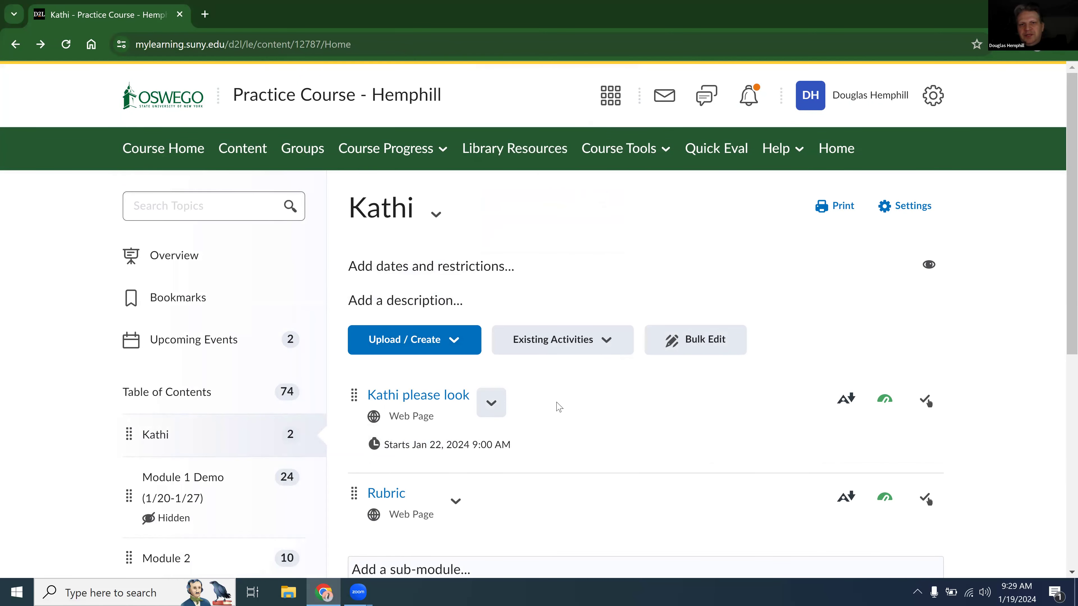
{"action": "scroll", "coordinate": [546, 446], "scroll_direction": "down", "scroll_amount": 1}
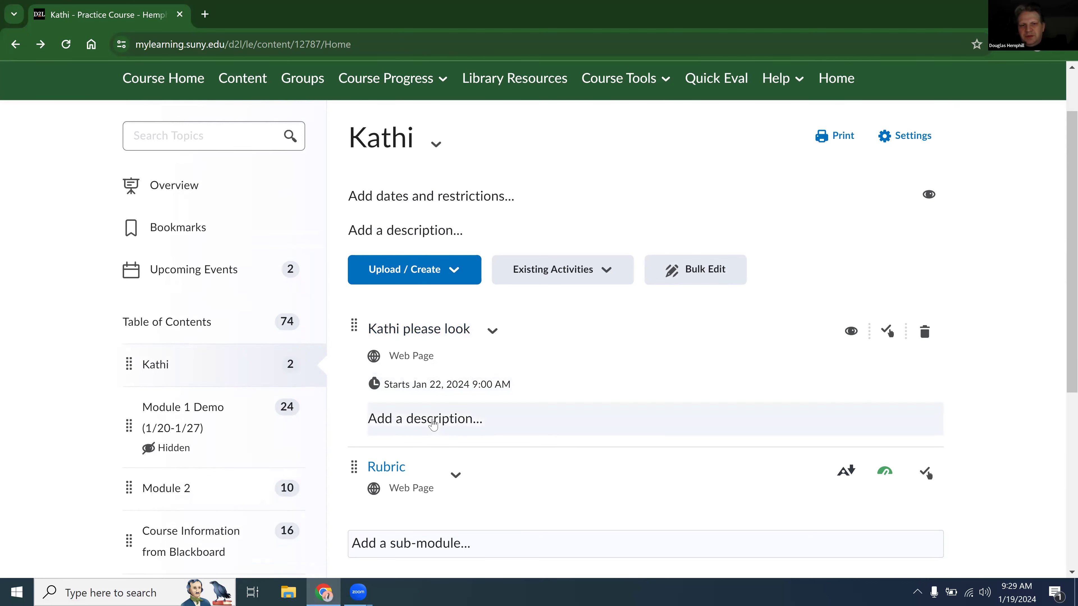
{"action": "left_click", "coordinate": [446, 384]}
{"action": "scroll", "coordinate": [465, 377], "scroll_direction": "down", "scroll_amount": 1}
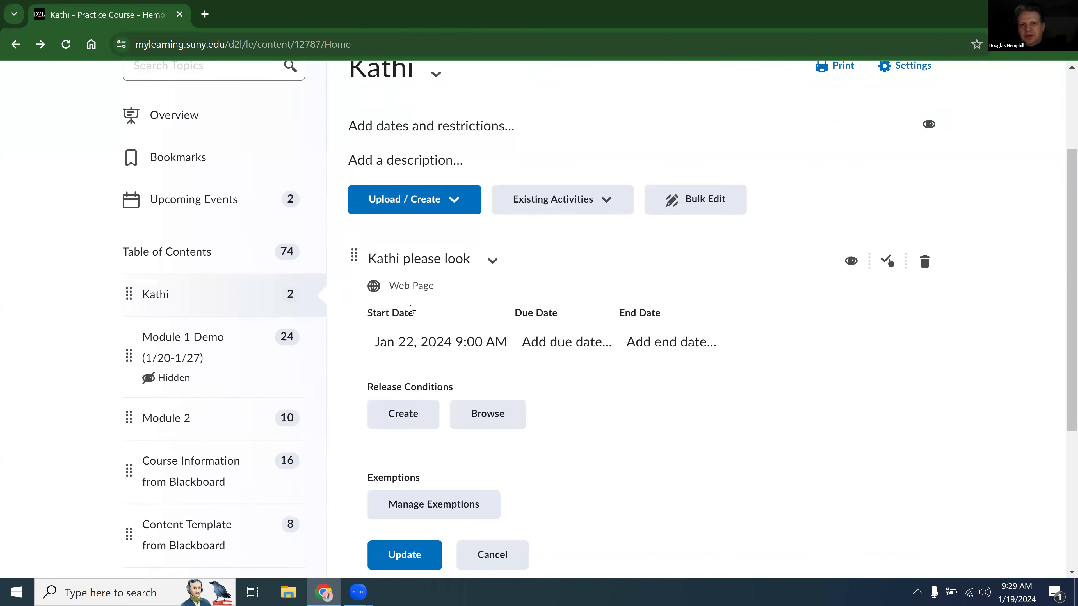
Start a new release condition for the dated web page and review the available condition types.
{"action": "left_click", "coordinate": [492, 268]}
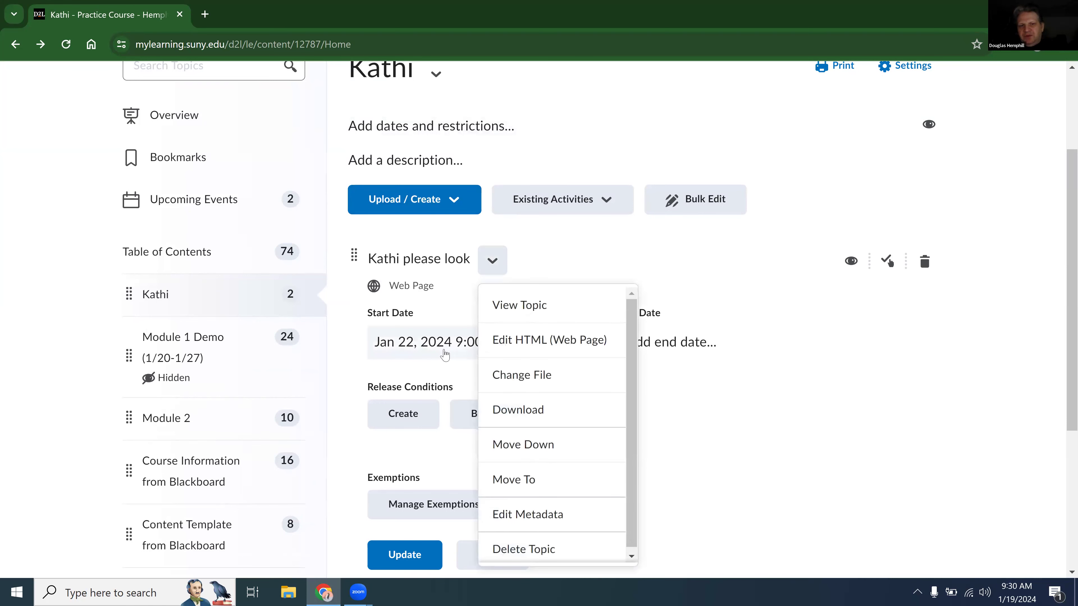
{"action": "left_click", "coordinate": [724, 423]}
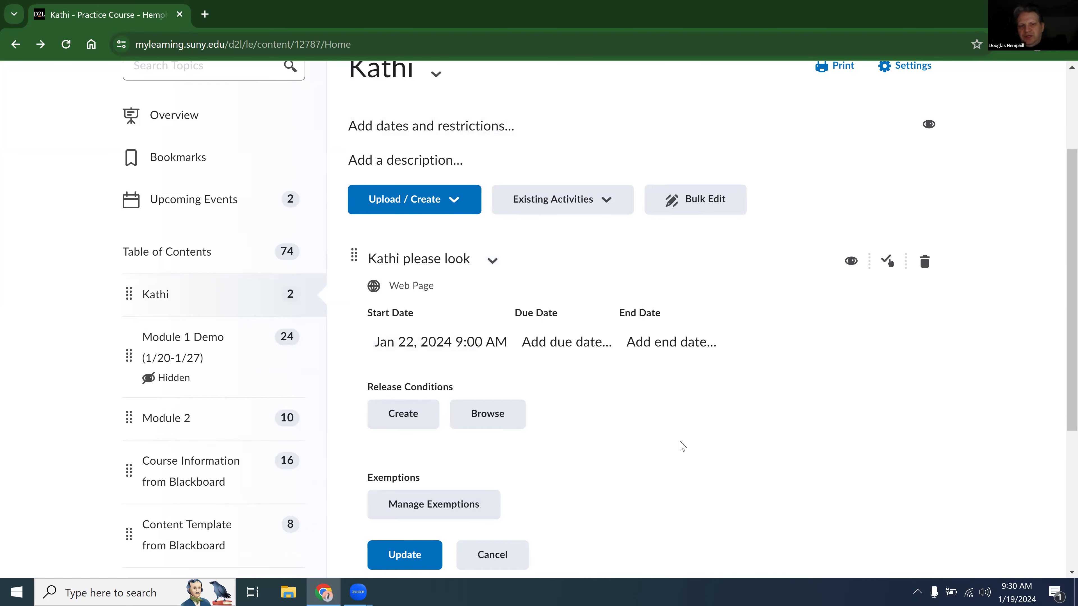
{"action": "scroll", "coordinate": [678, 445], "scroll_direction": "down", "scroll_amount": 1}
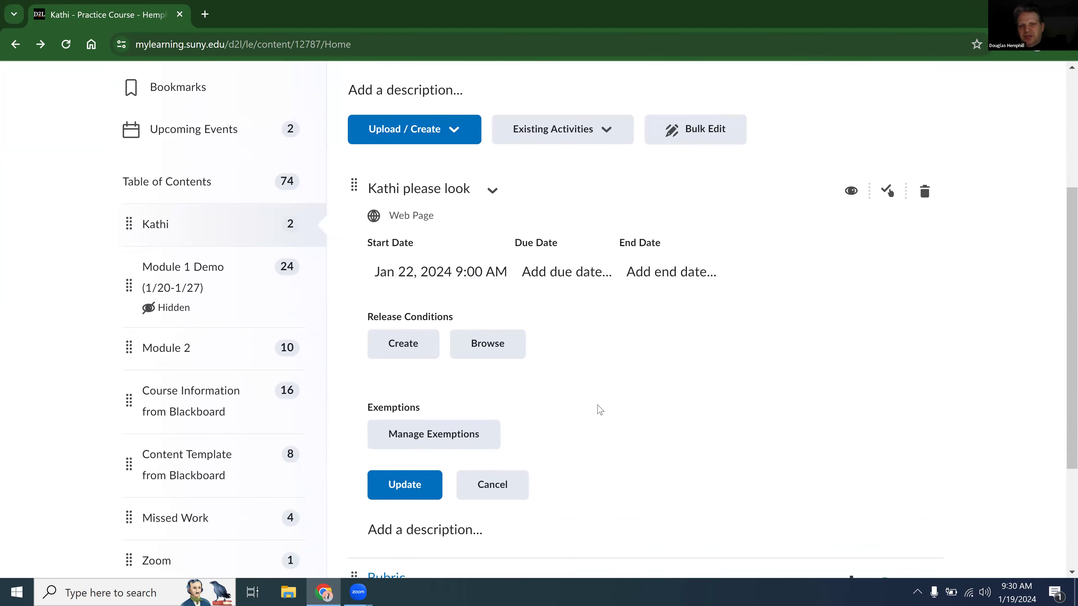
{"action": "left_click", "coordinate": [416, 347]}
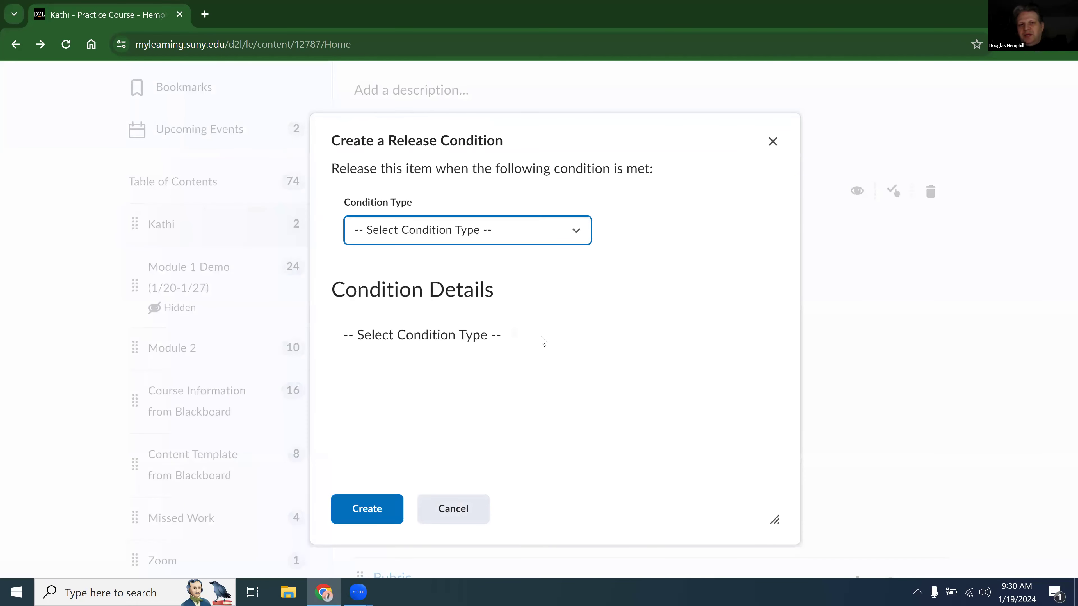
{"action": "left_click", "coordinate": [537, 226]}
{"action": "scroll", "coordinate": [520, 357], "scroll_direction": "down", "scroll_amount": 3}
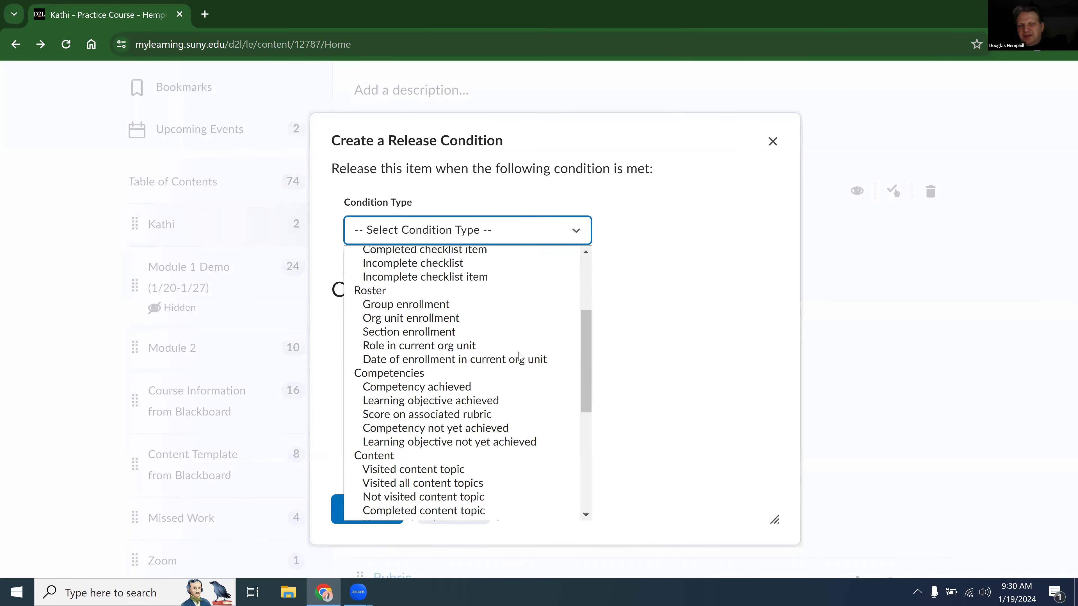
{"action": "scroll", "coordinate": [518, 357], "scroll_direction": "down", "scroll_amount": 3}
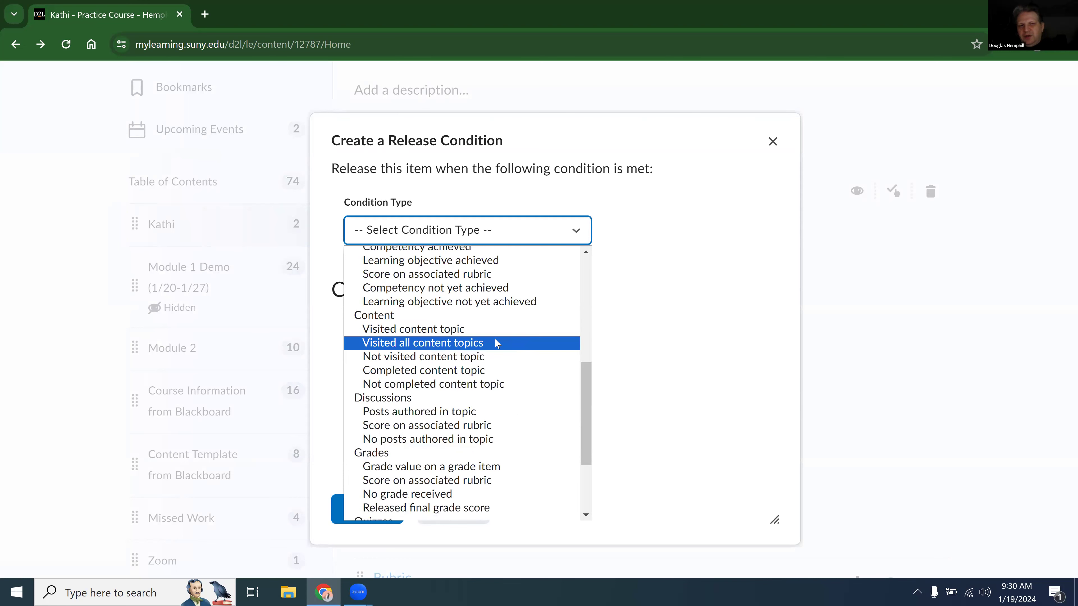
{"action": "scroll", "coordinate": [487, 406], "scroll_direction": "down", "scroll_amount": 3}
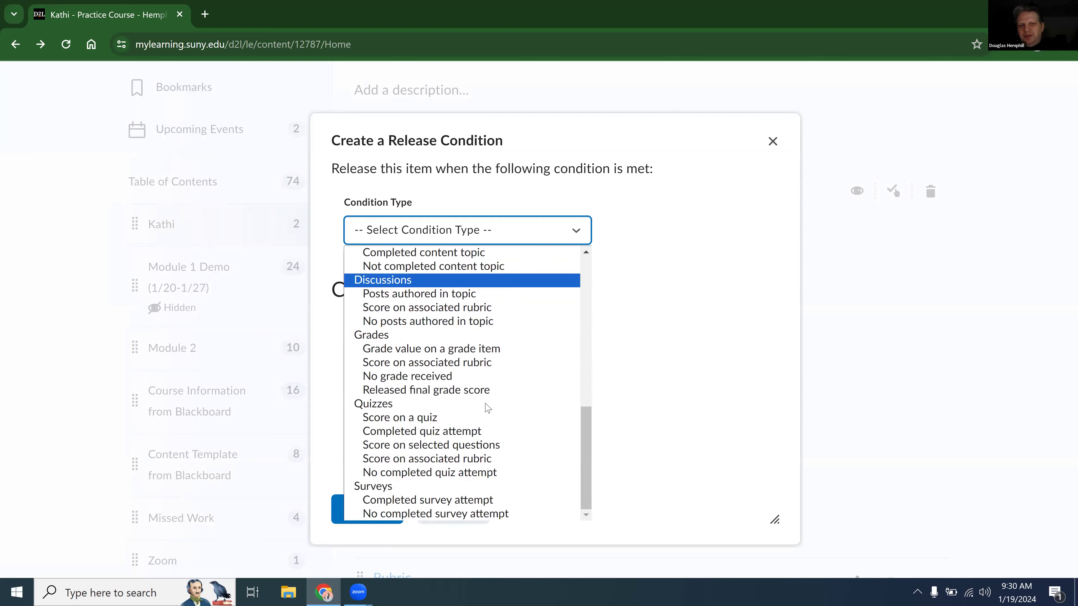
{"action": "scroll", "coordinate": [488, 407], "scroll_direction": "up", "scroll_amount": 6}
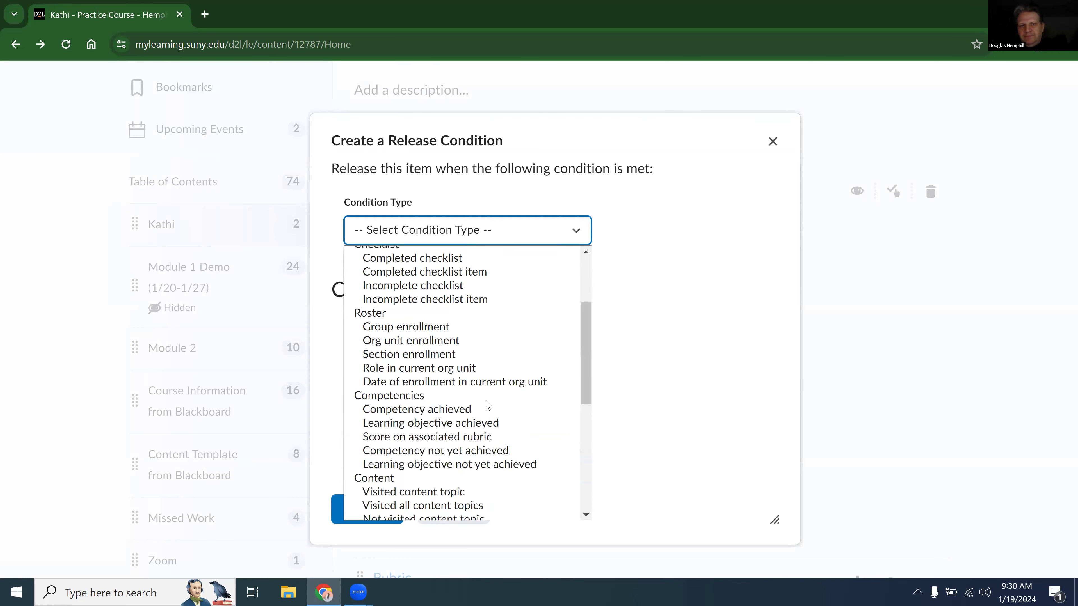
Create a Group enrollment release condition that limits the web page to members of group EX 1 in Extra Time.
{"action": "left_click", "coordinate": [406, 326]}
{"action": "left_click", "coordinate": [442, 365]}
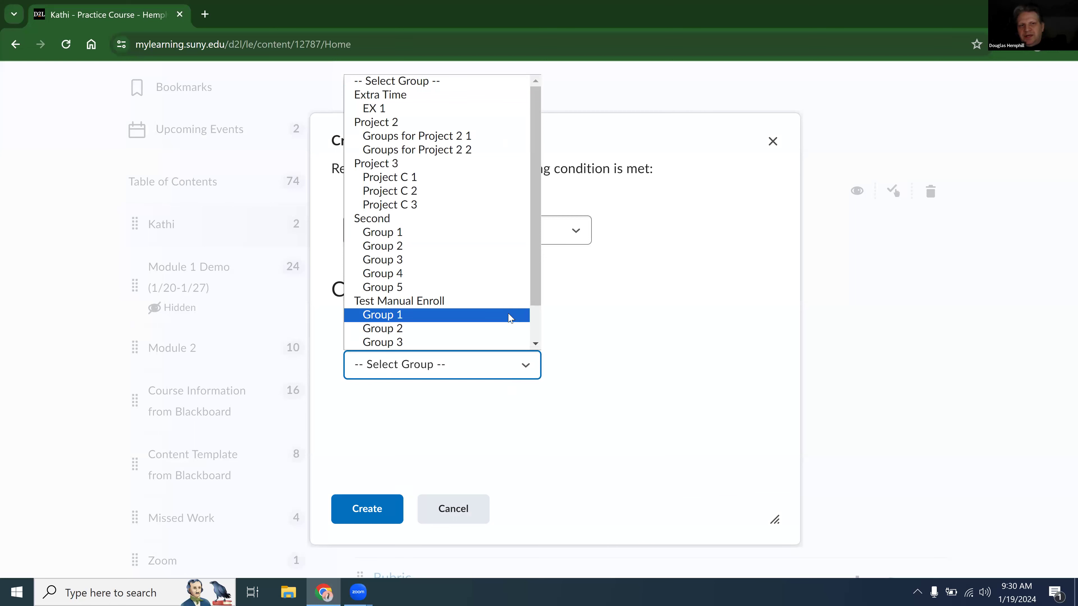
{"action": "left_click", "coordinate": [474, 111]}
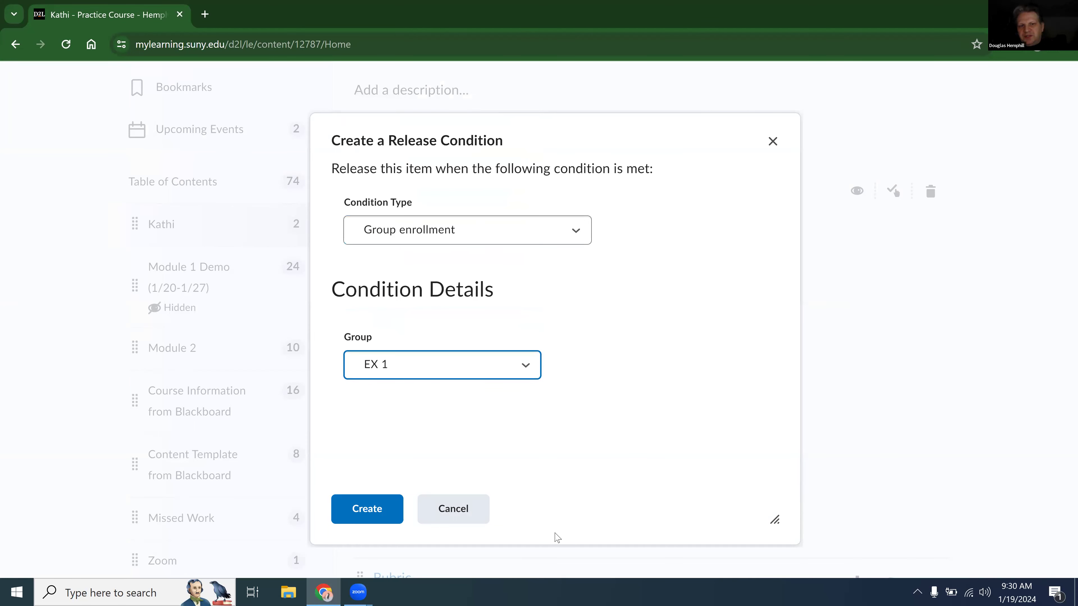
{"action": "left_click", "coordinate": [384, 508]}
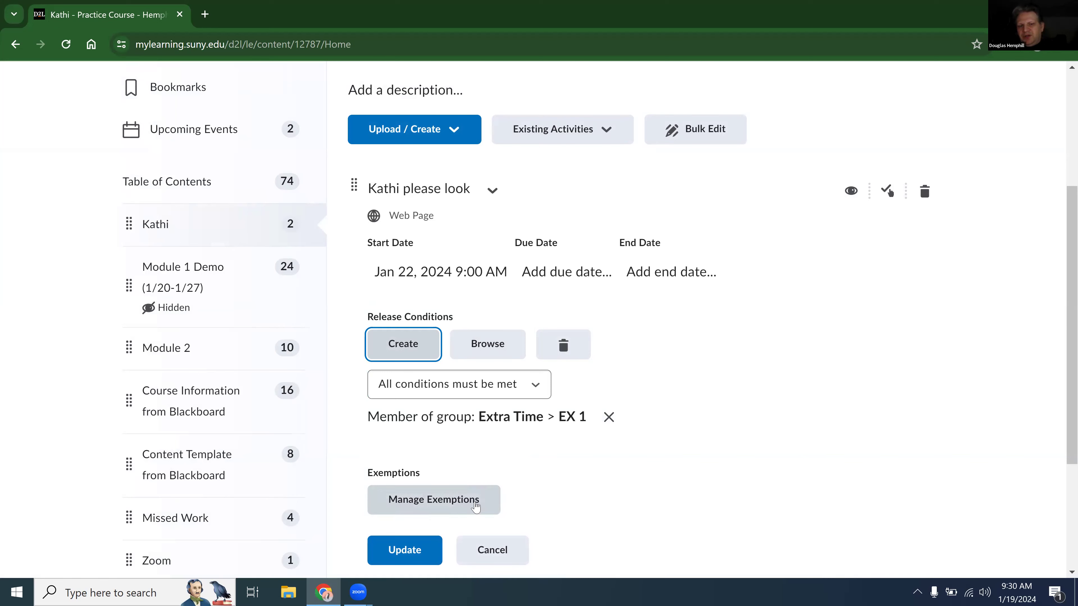
Review the web page's list of students available for exemption and close it without exempting anyone.
{"action": "left_click", "coordinate": [476, 506]}
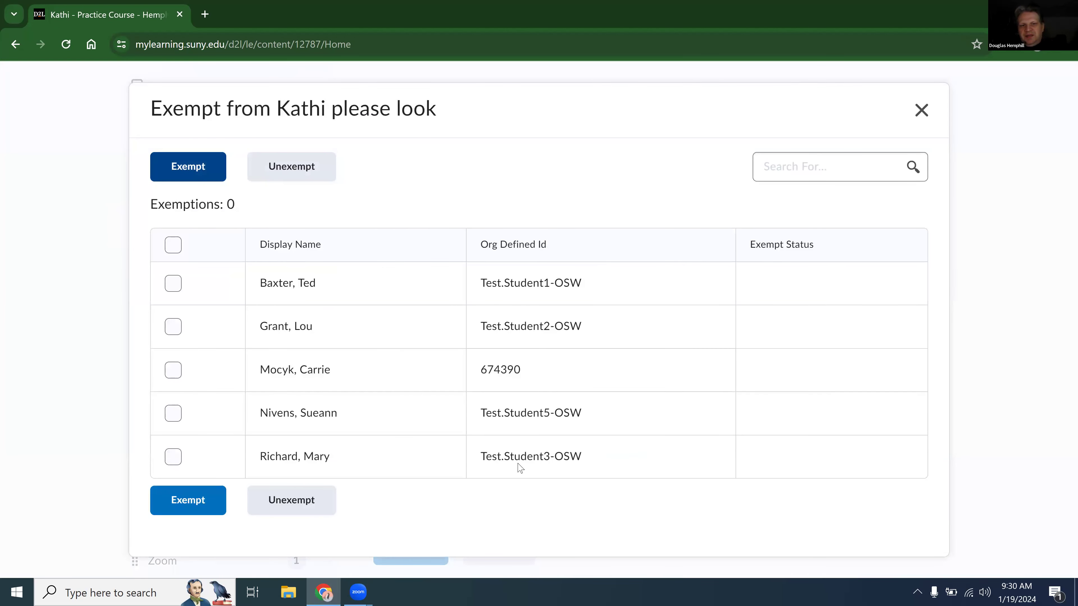
{"action": "left_click", "coordinate": [921, 110]}
{"action": "scroll", "coordinate": [467, 323], "scroll_direction": "up", "scroll_amount": 1}
In Module 2, open the Sample Quiz for editing.
{"action": "left_click", "coordinate": [157, 438]}
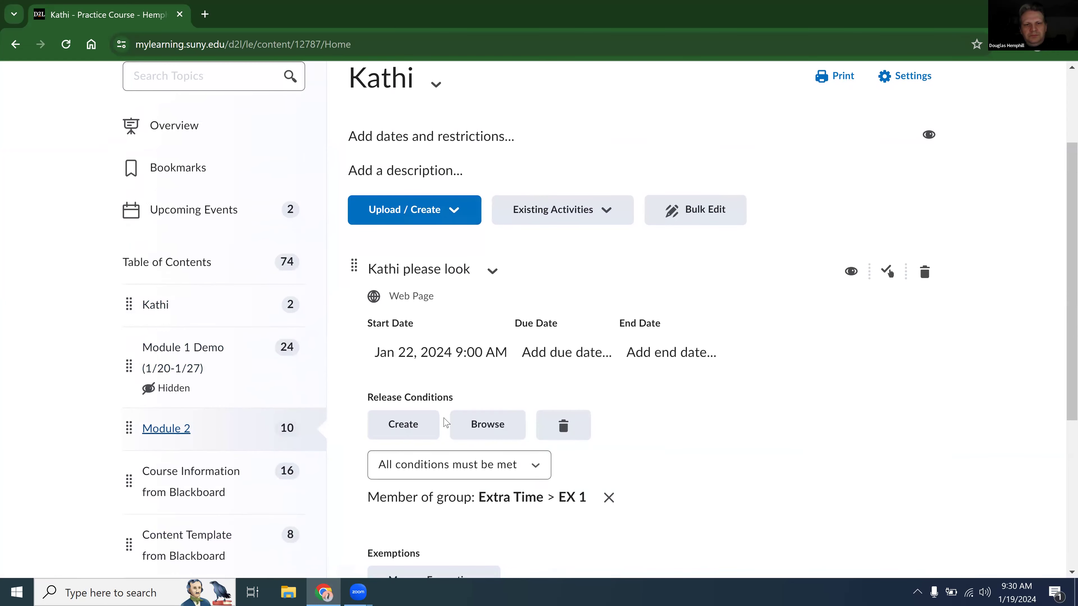
{"action": "scroll", "coordinate": [438, 418], "scroll_direction": "down", "scroll_amount": 3}
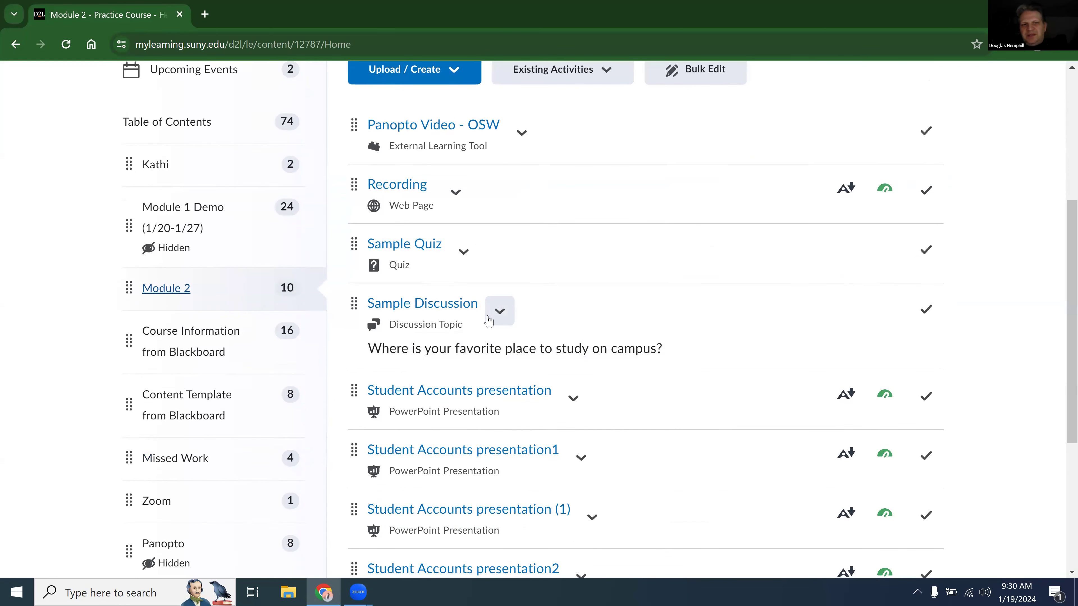
{"action": "scroll", "coordinate": [488, 323], "scroll_direction": "up", "scroll_amount": 6}
{"action": "scroll", "coordinate": [476, 339], "scroll_direction": "down", "scroll_amount": 3}
{"action": "left_click", "coordinate": [426, 379]}
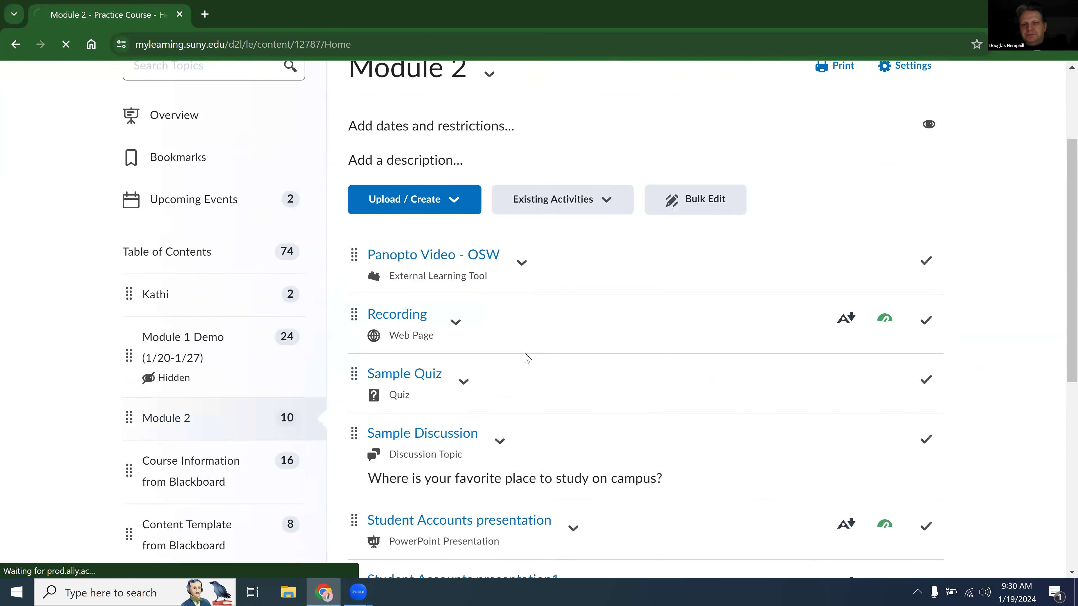
{"action": "scroll", "coordinate": [506, 357], "scroll_direction": "down", "scroll_amount": 2}
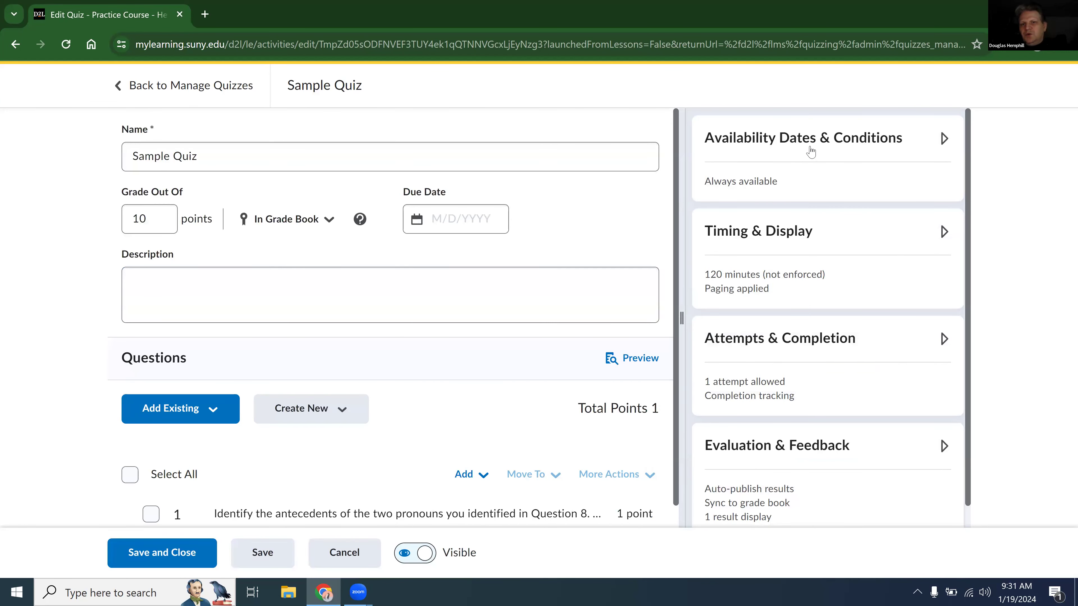
From the quiz's availability conditions, open the form for adding users to special access and go to its user list.
{"action": "left_click", "coordinate": [811, 152]}
{"action": "left_click", "coordinate": [770, 467]}
{"action": "left_click", "coordinate": [225, 263]}
{"action": "scroll", "coordinate": [530, 339], "scroll_direction": "down", "scroll_amount": 15}
Set the special access user list to view by Groups and choose group EX 1.
{"action": "left_click", "coordinate": [179, 204]}
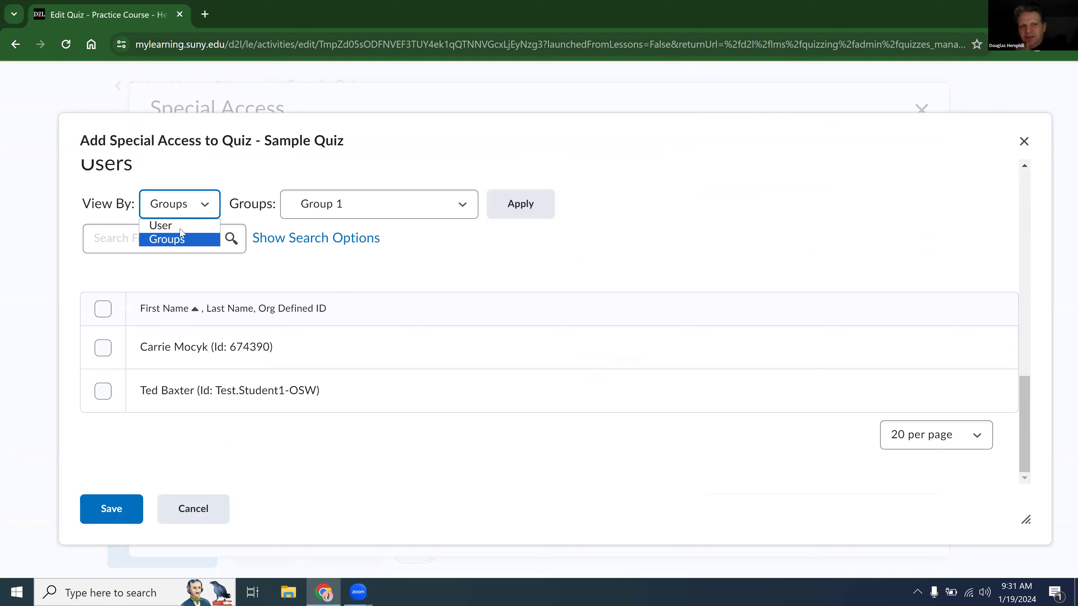
{"action": "left_click", "coordinate": [183, 230]}
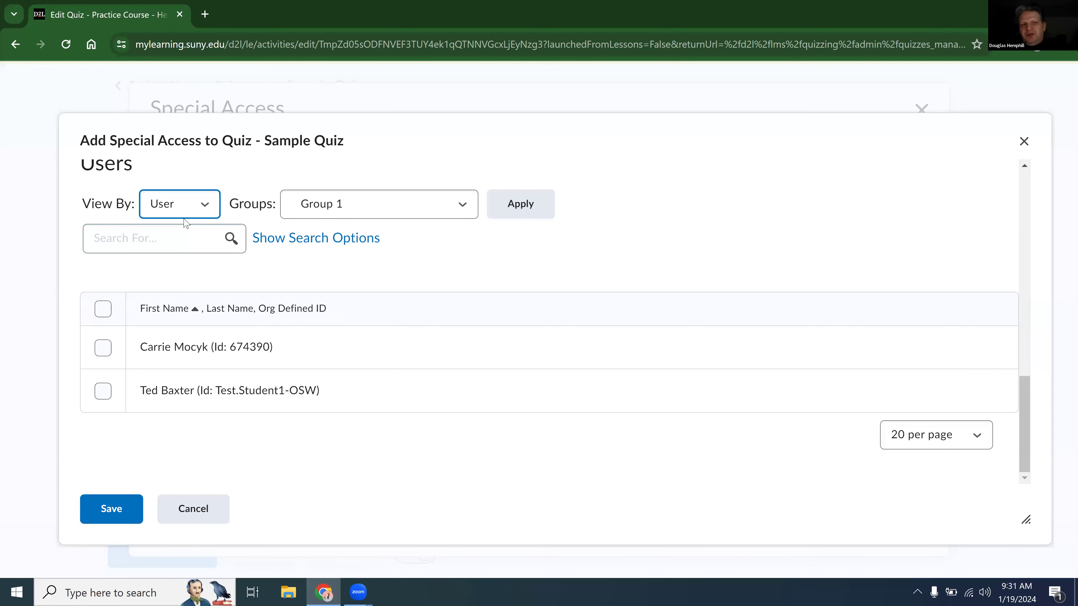
{"action": "left_click", "coordinate": [188, 215]}
{"action": "left_click", "coordinate": [170, 241]}
{"action": "left_click", "coordinate": [354, 214]}
{"action": "left_click", "coordinate": [335, 243]}
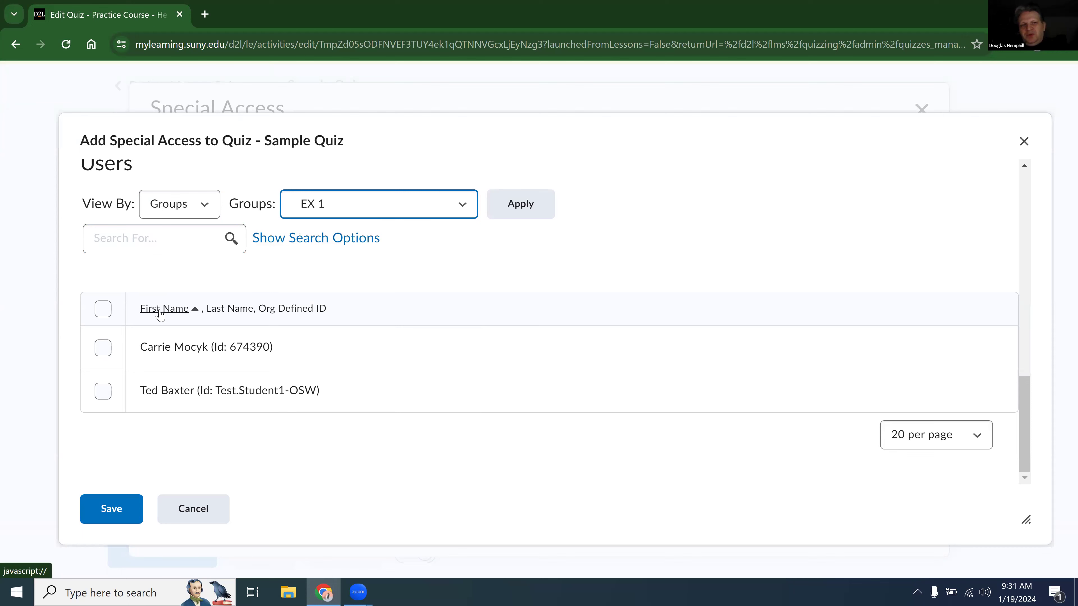
Select all listed users for special access, cancel the addition and close the Special Access dialog.
{"action": "left_click", "coordinate": [103, 309]}
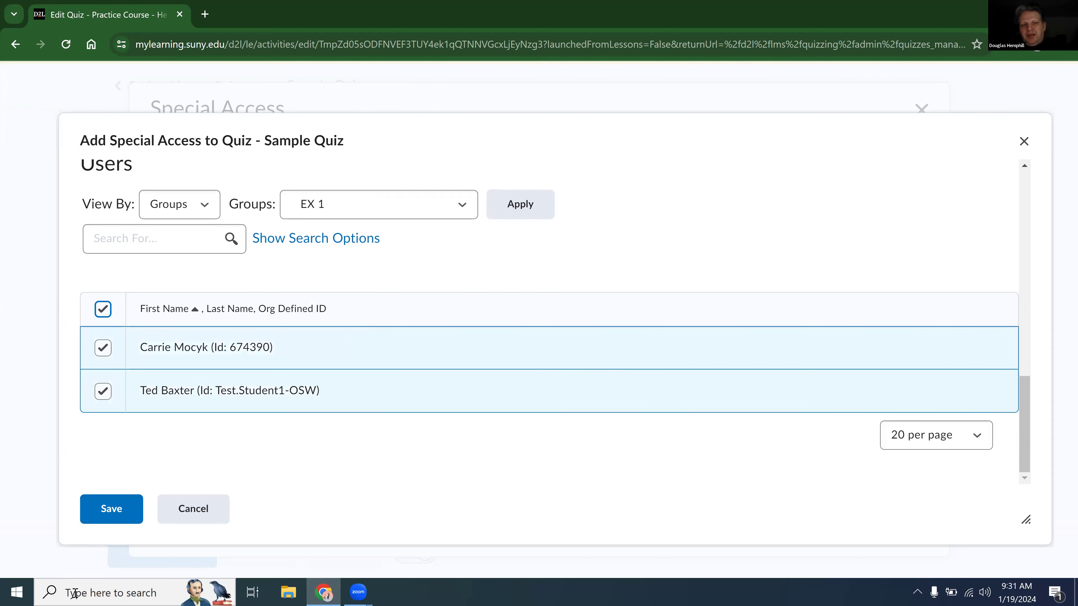
{"action": "left_click", "coordinate": [196, 511]}
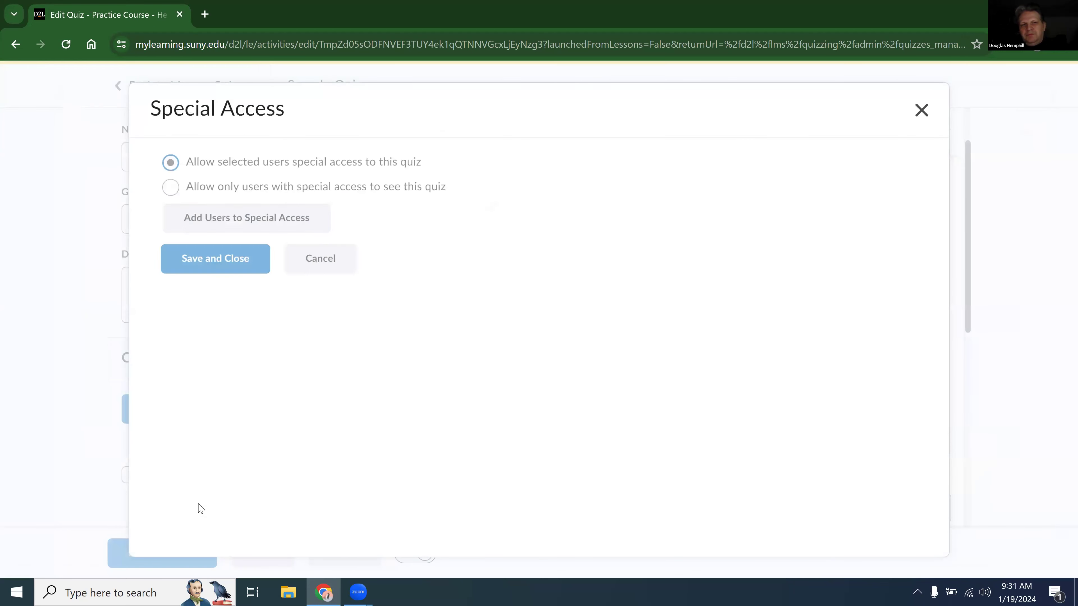
{"action": "left_click", "coordinate": [921, 111]}
Try a Group enrollment release condition for the Sample Quiz and cancel it.
{"action": "left_click", "coordinate": [532, 233]}
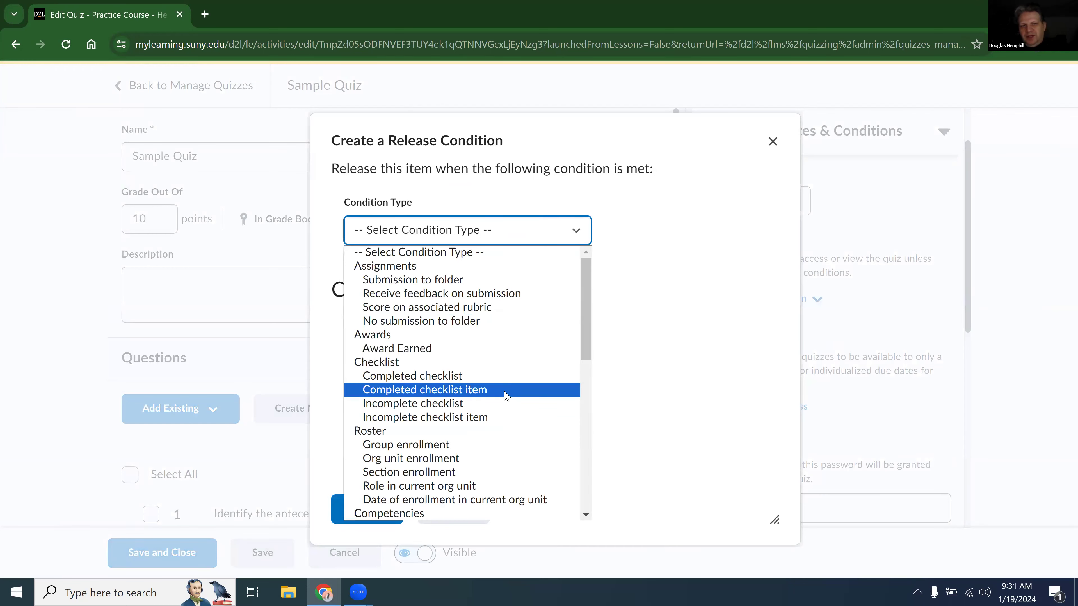
{"action": "scroll", "coordinate": [505, 395], "scroll_direction": "down", "scroll_amount": 6}
{"action": "scroll", "coordinate": [505, 395], "scroll_direction": "up", "scroll_amount": 3}
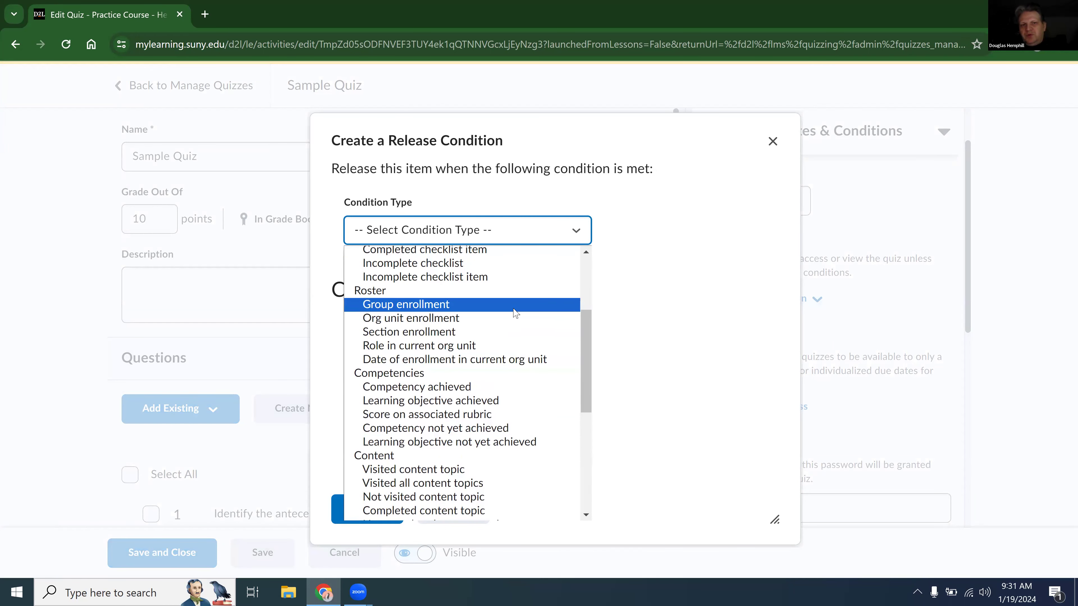
{"action": "left_click", "coordinate": [514, 309]}
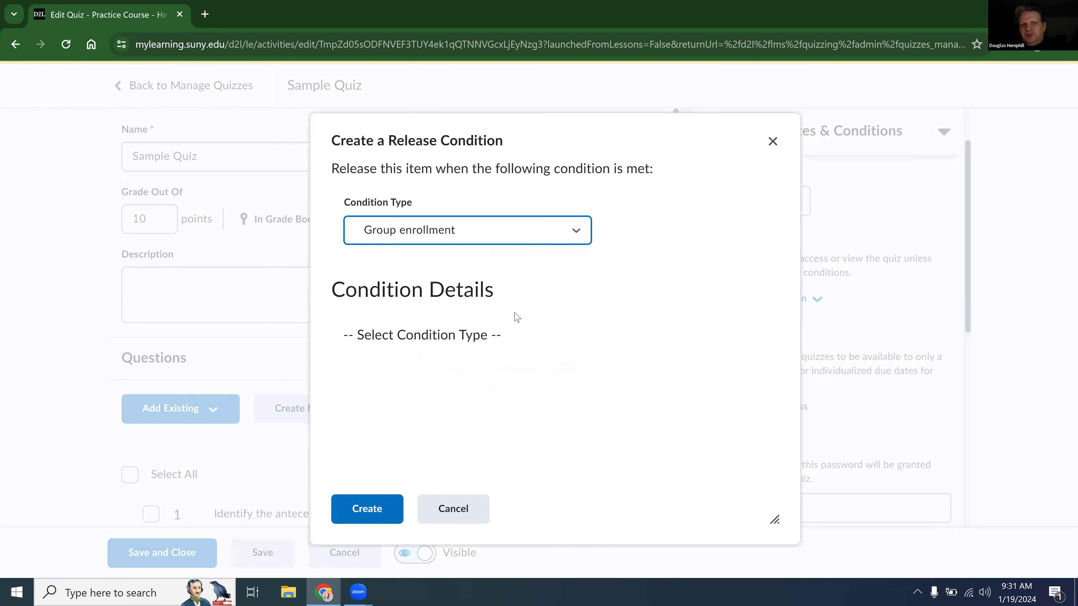
{"action": "left_click", "coordinate": [435, 512]}
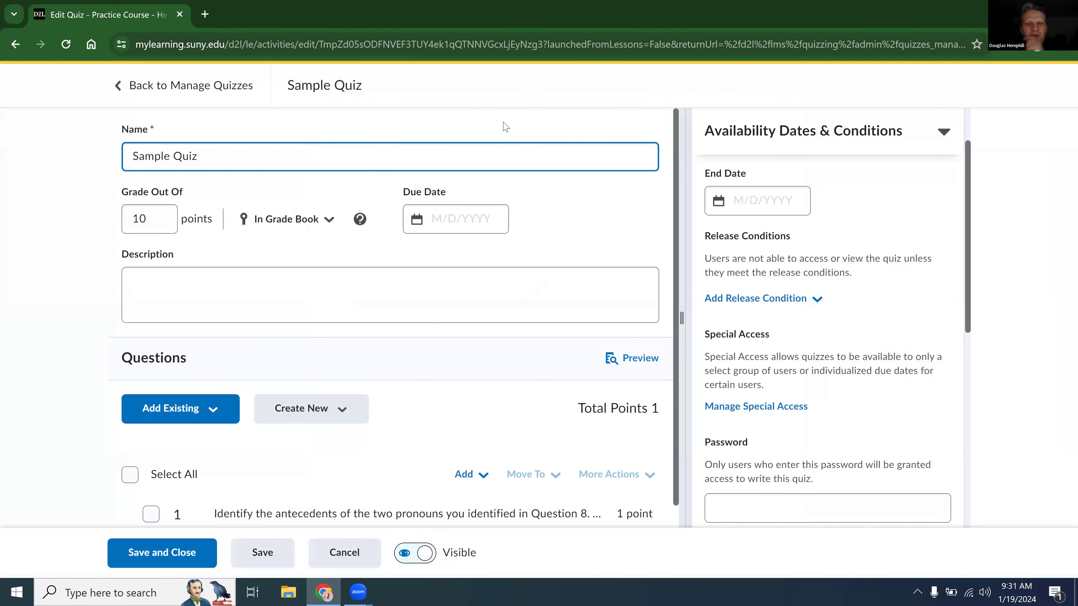
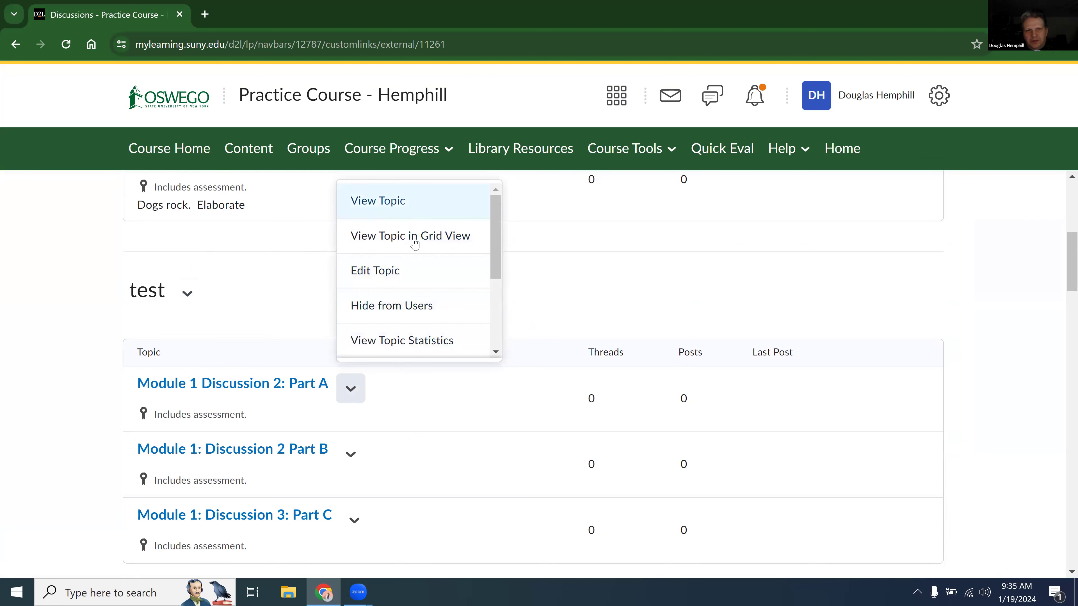
Edit Module 1 Discussion 2: Part A to restrict the topic and separate its threads by the Project 3 groups, and save it.
{"action": "left_click", "coordinate": [409, 272]}
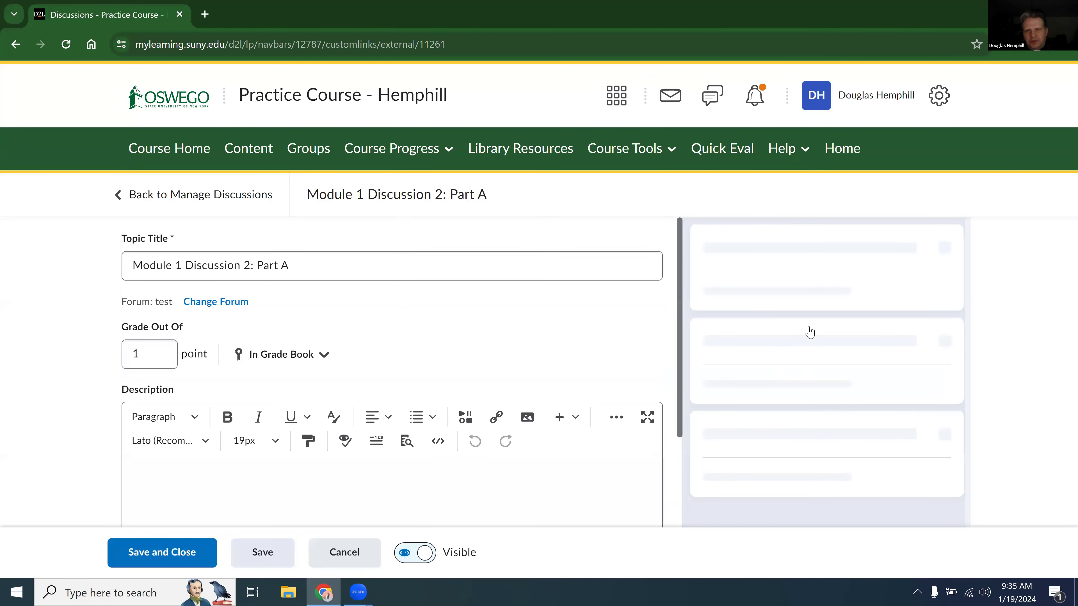
{"action": "scroll", "coordinate": [785, 363], "scroll_direction": "down", "scroll_amount": 4}
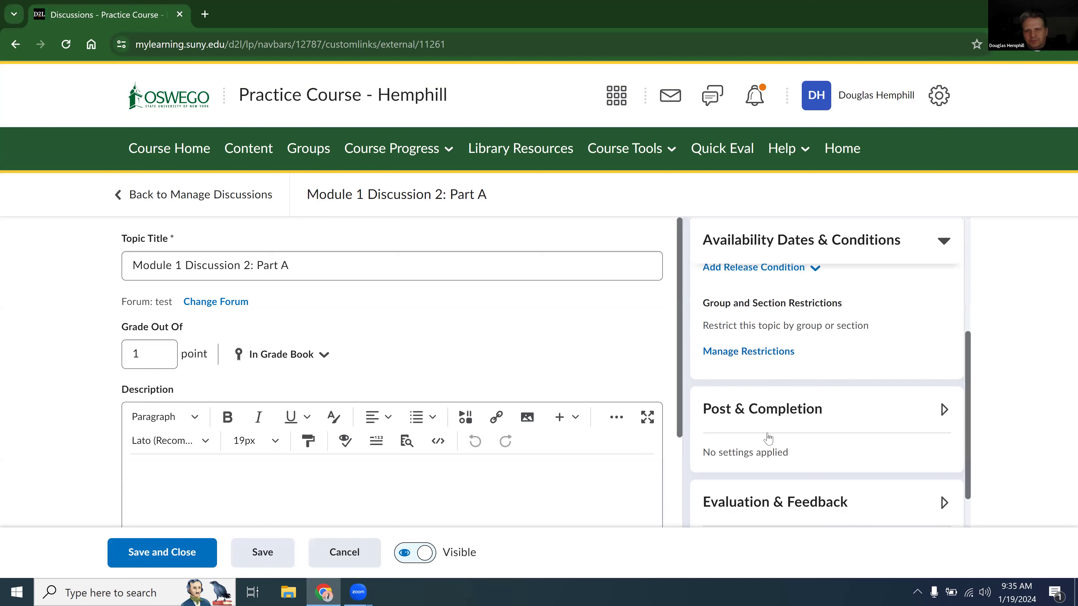
{"action": "left_click", "coordinate": [775, 353]}
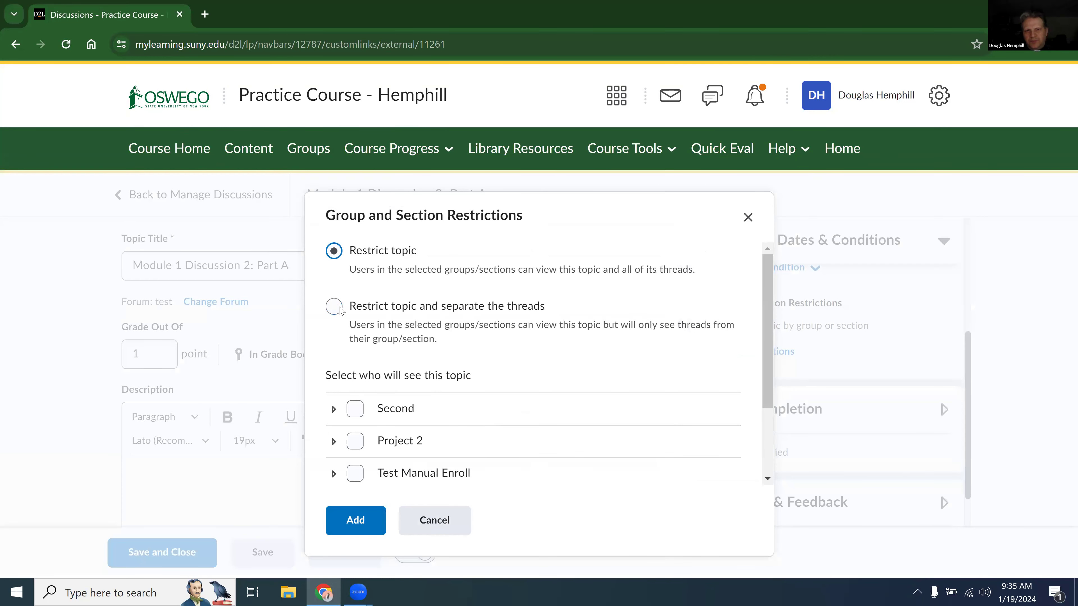
{"action": "left_click", "coordinate": [333, 307]}
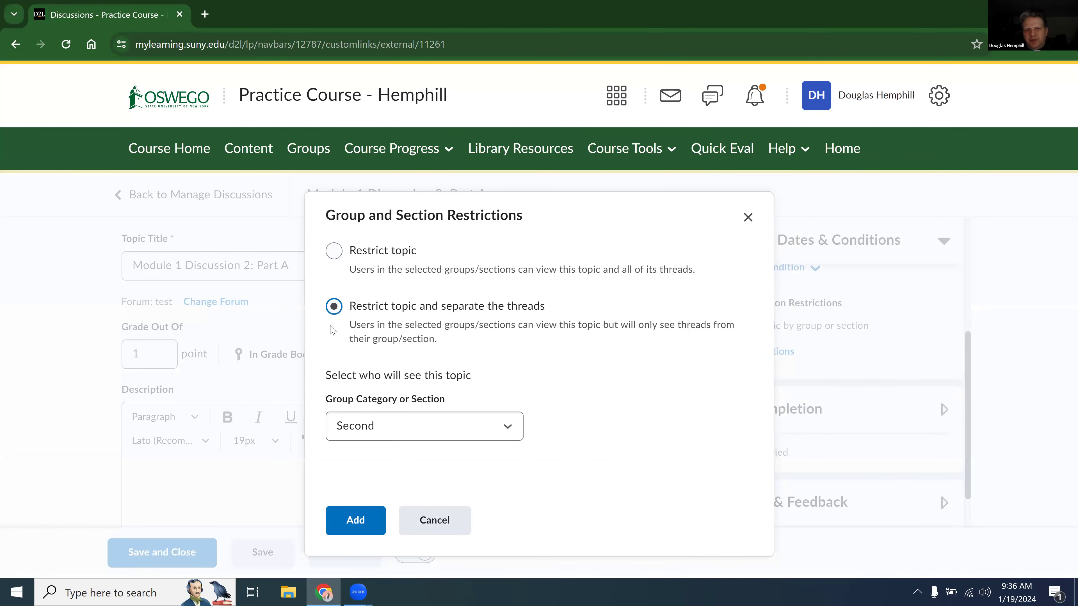
{"action": "left_click", "coordinate": [391, 425]}
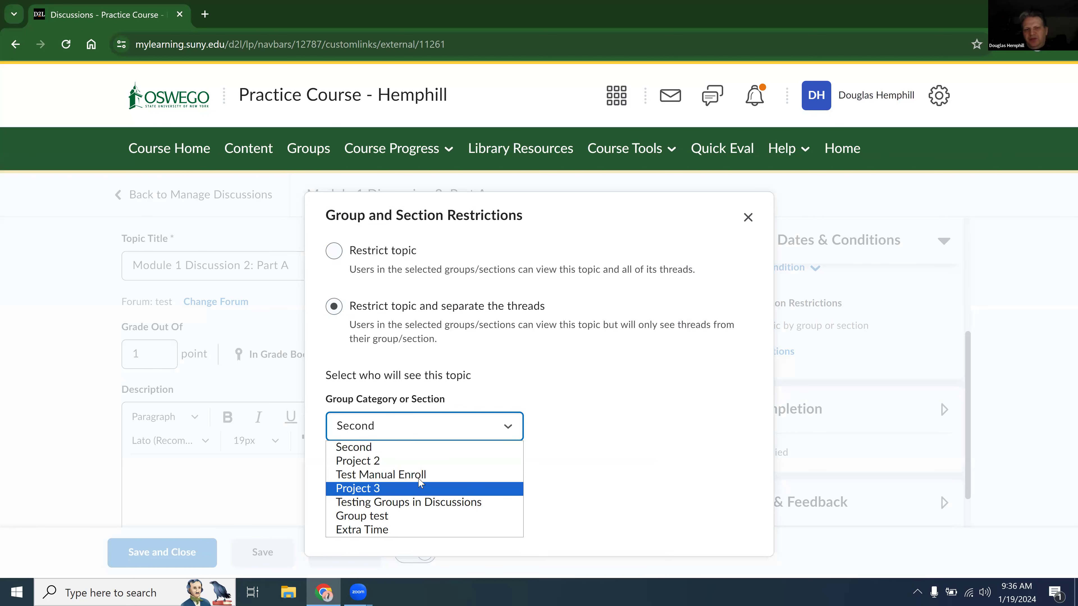
{"action": "left_click", "coordinate": [439, 491]}
{"action": "left_click", "coordinate": [368, 508]}
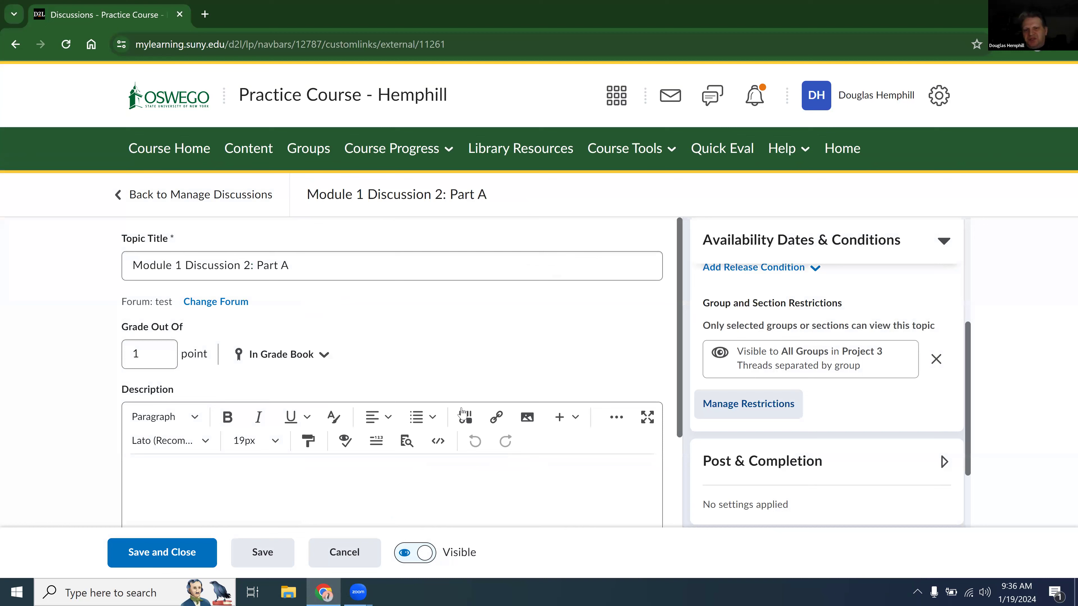
{"action": "left_click", "coordinate": [206, 548]}
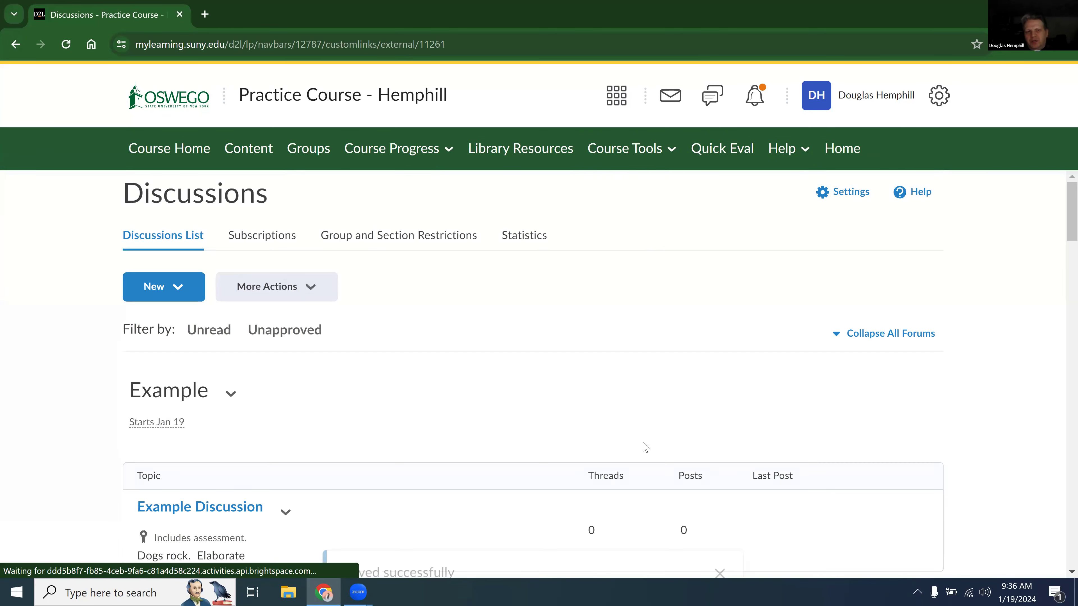
Open the restricted Module 1 Discussion 2: Part A topic in the test forum.
{"action": "scroll", "coordinate": [645, 447], "scroll_direction": "down", "scroll_amount": 3}
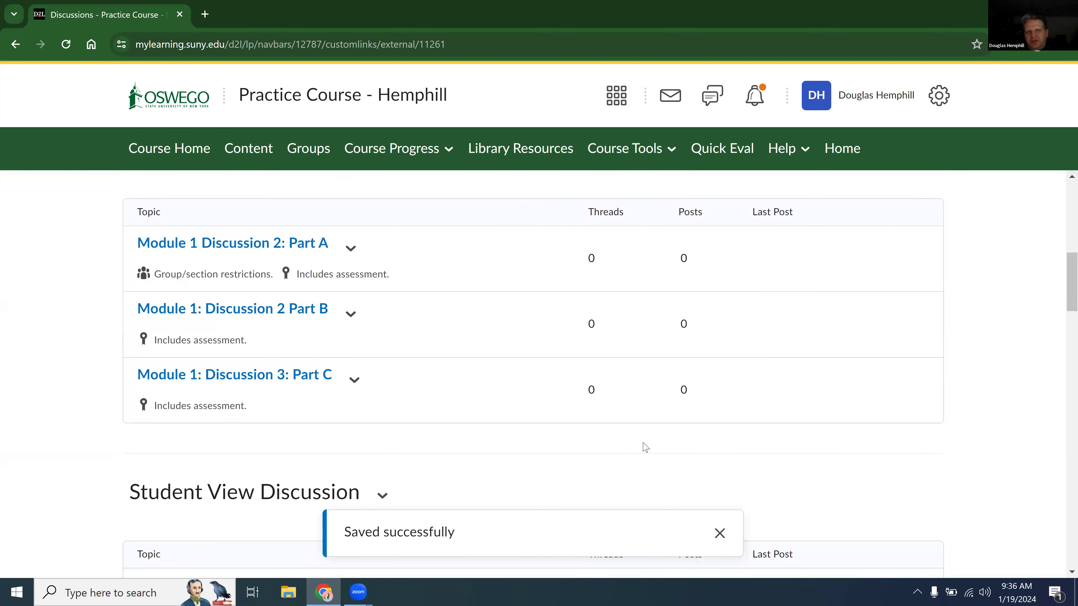
{"action": "left_click", "coordinate": [268, 252]}
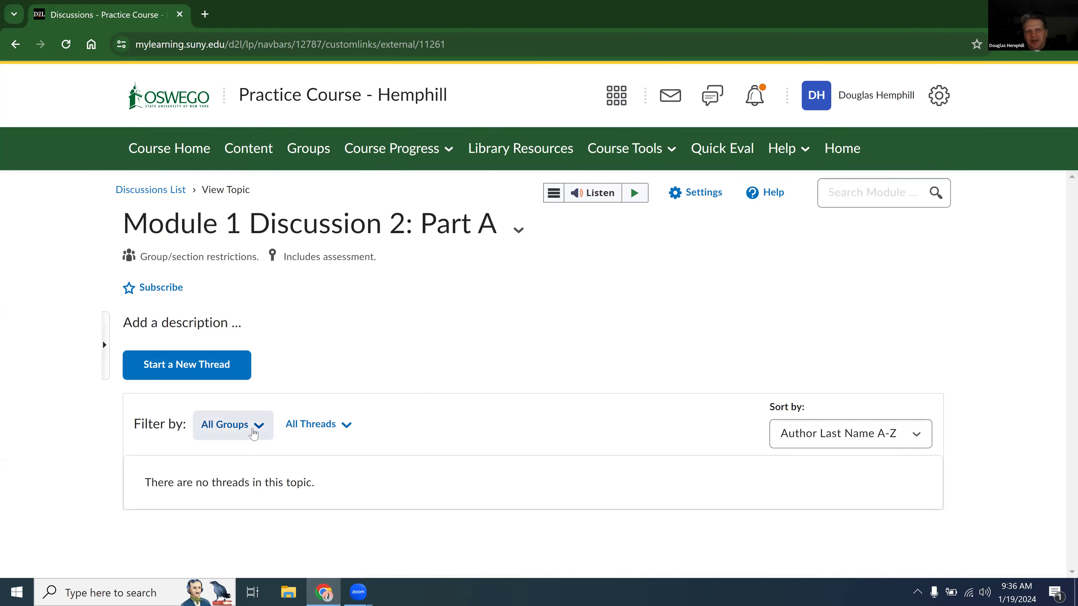
Filter the Module 1 Discussion 2: Part A threads by individual groups, finishing with Project C 3.
{"action": "left_click", "coordinate": [254, 434]}
{"action": "left_click", "coordinate": [235, 310]}
{"action": "left_click", "coordinate": [282, 347]}
{"action": "left_click", "coordinate": [266, 423]}
{"action": "left_click", "coordinate": [275, 385]}
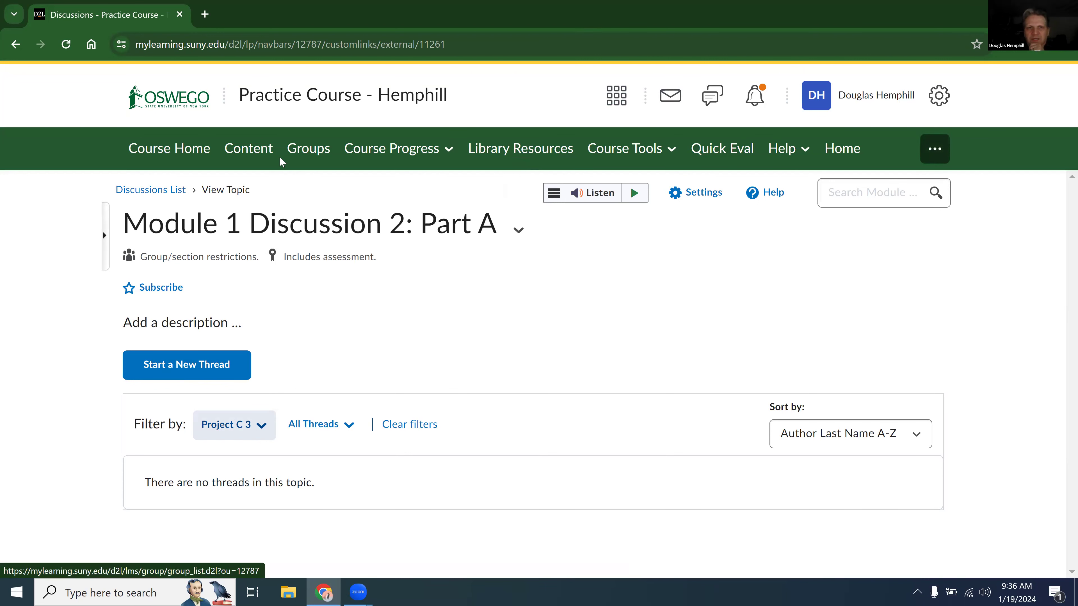
Open the Sample Assignment for editing from the course's assignments list.
{"action": "left_click", "coordinate": [242, 158]}
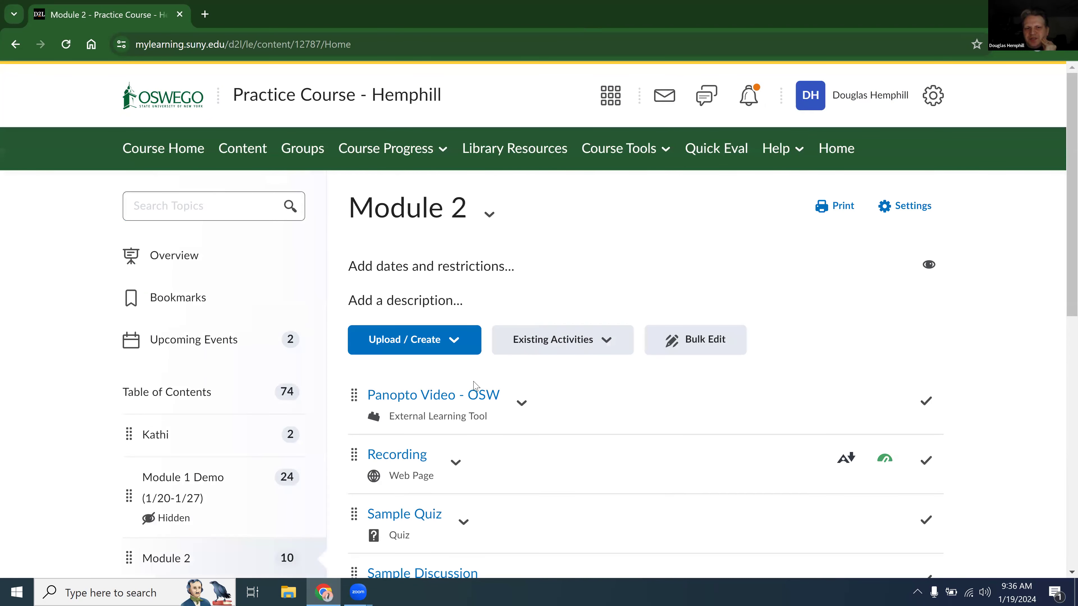
{"action": "left_click", "coordinate": [618, 158]}
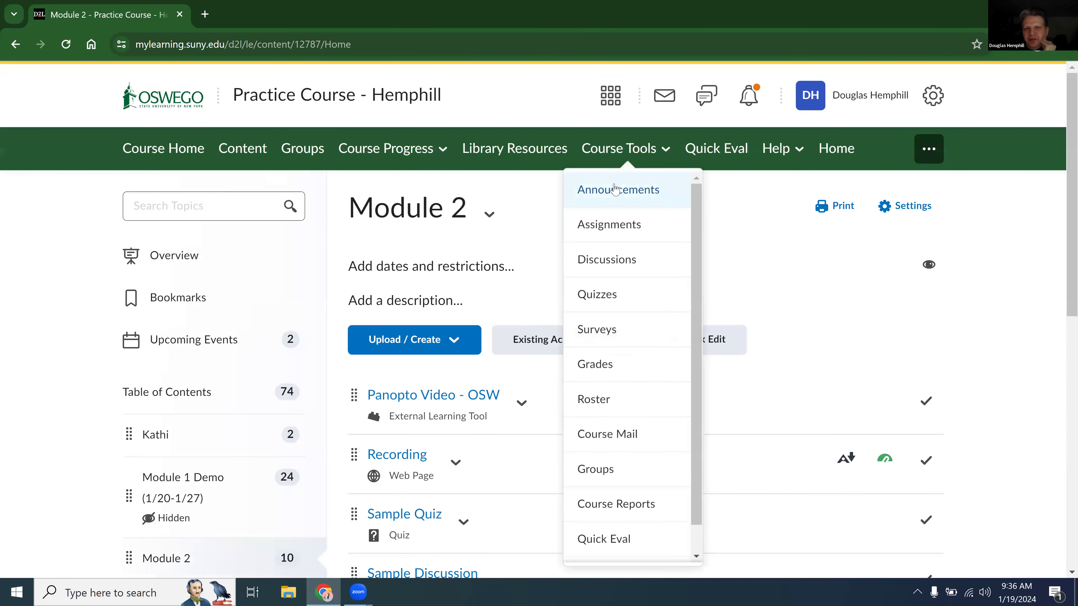
{"action": "left_click", "coordinate": [613, 223]}
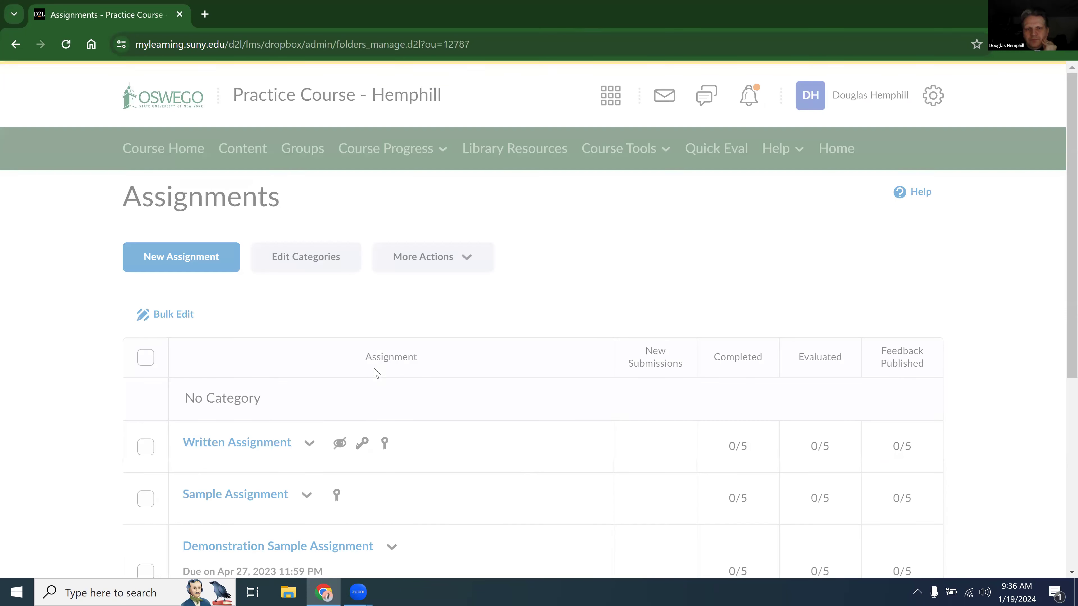
{"action": "left_click", "coordinate": [306, 496]}
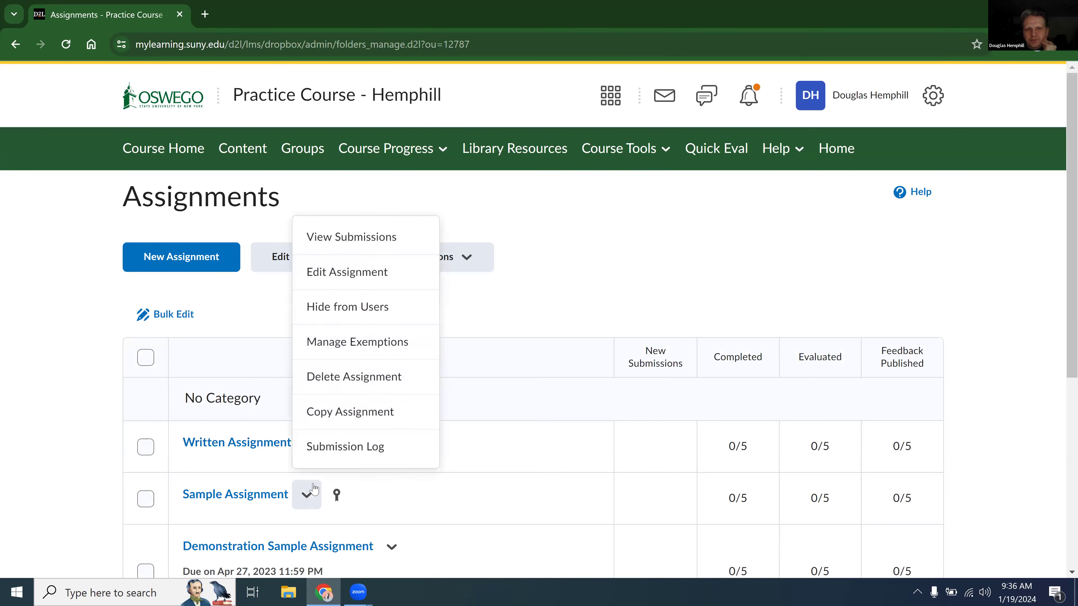
{"action": "left_click", "coordinate": [365, 275]}
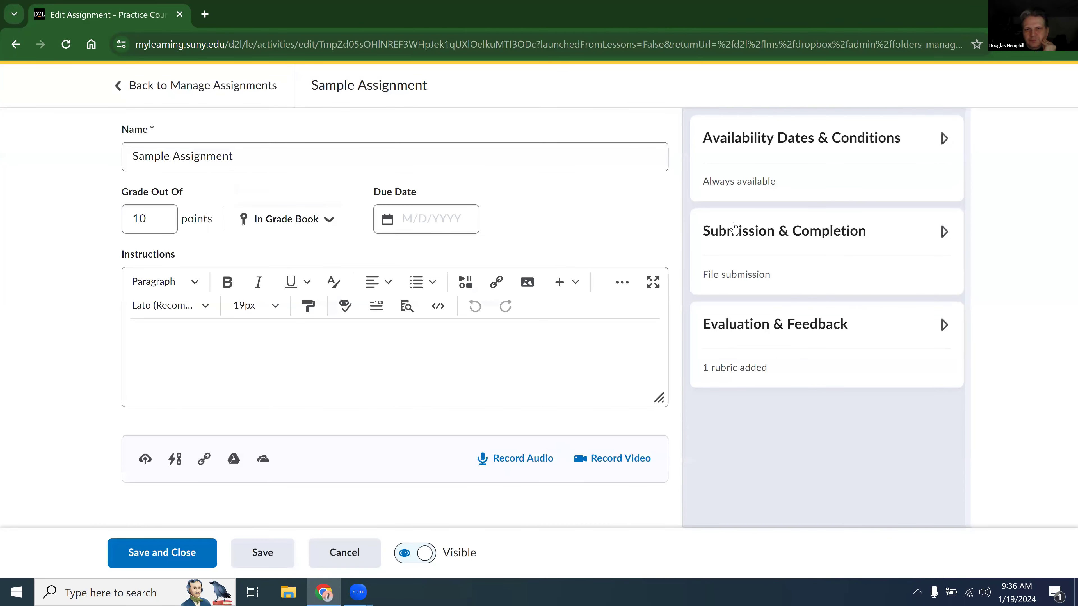
Expand the Sample Assignment's availability dates and conditions and its submission and completion settings to review the access options.
{"action": "left_click", "coordinate": [753, 153]}
{"action": "scroll", "coordinate": [739, 384], "scroll_direction": "down", "scroll_amount": 2}
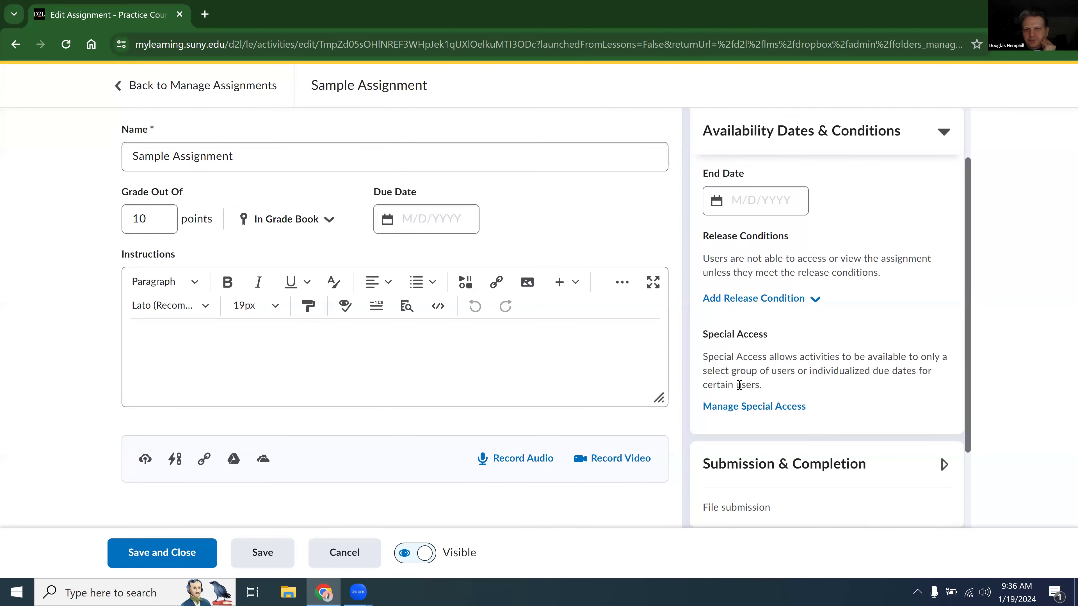
{"action": "scroll", "coordinate": [740, 395], "scroll_direction": "down", "scroll_amount": 2}
{"action": "left_click", "coordinate": [742, 408]}
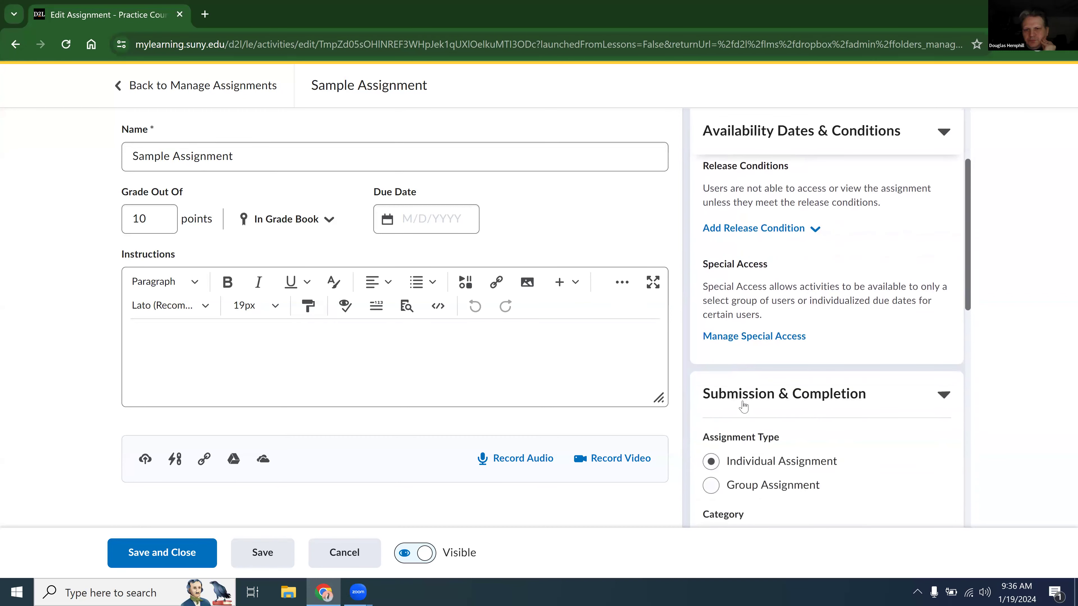
{"action": "scroll", "coordinate": [743, 405], "scroll_direction": "down", "scroll_amount": 3}
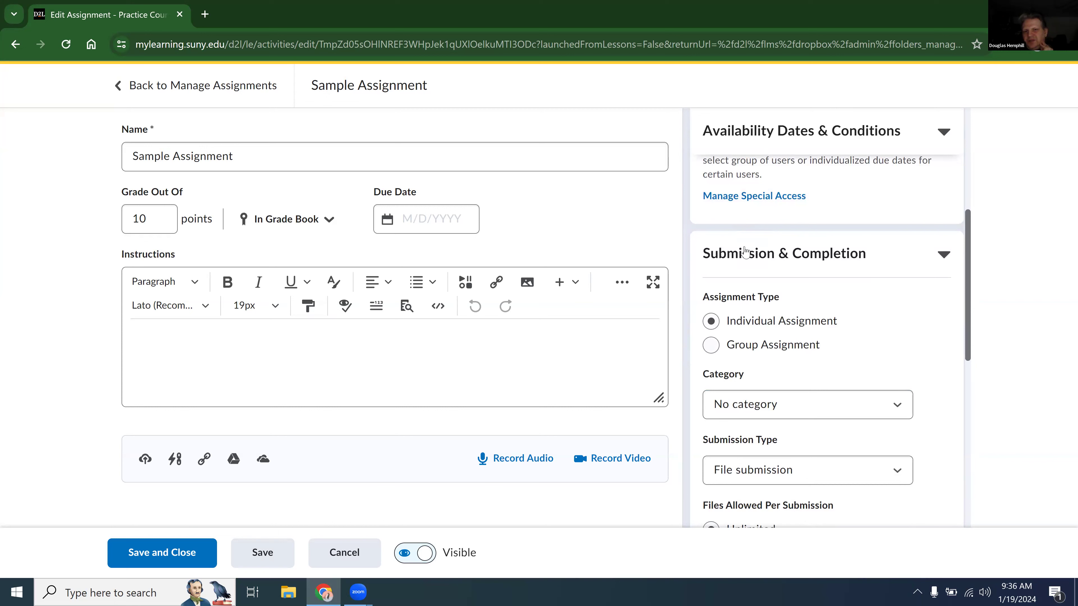
Try making the Sample Assignment a group assignment with the Project 3 group category, and discard the changes.
{"action": "left_click", "coordinate": [711, 345]}
{"action": "scroll", "coordinate": [825, 351], "scroll_direction": "down", "scroll_amount": 2}
{"action": "left_click", "coordinate": [824, 321]}
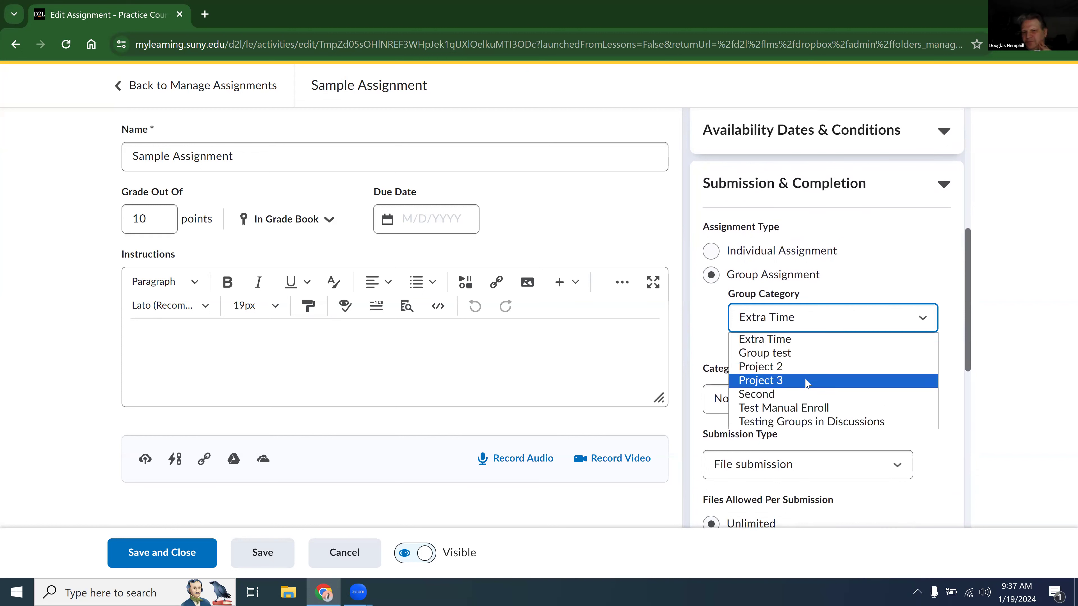
{"action": "left_click", "coordinate": [809, 380]}
{"action": "scroll", "coordinate": [814, 378], "scroll_direction": "down", "scroll_amount": 3}
{"action": "scroll", "coordinate": [814, 377], "scroll_direction": "down", "scroll_amount": 2}
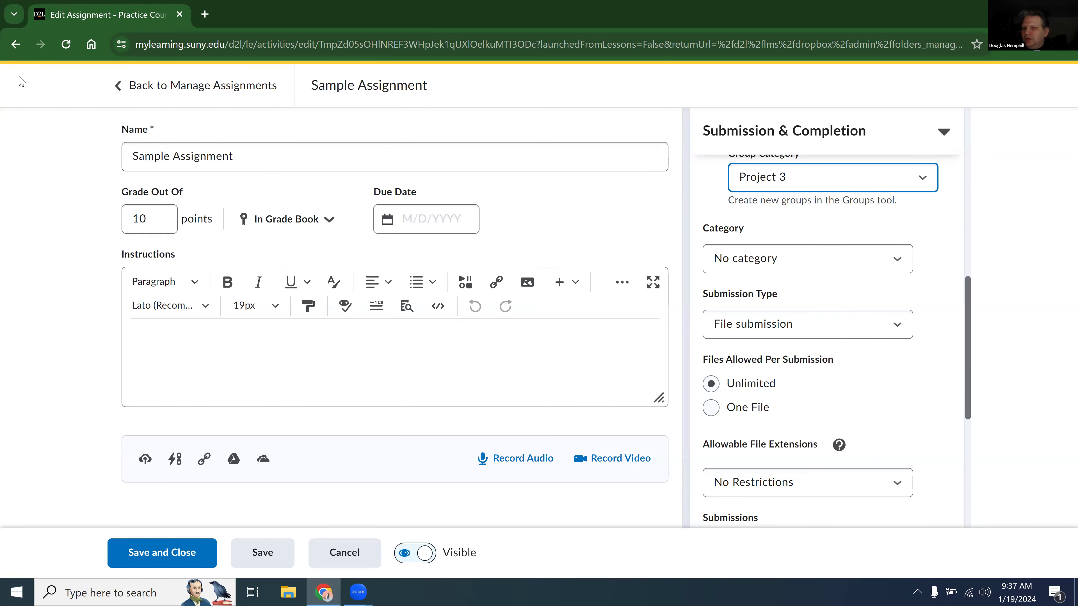
{"action": "left_click", "coordinate": [154, 152]}
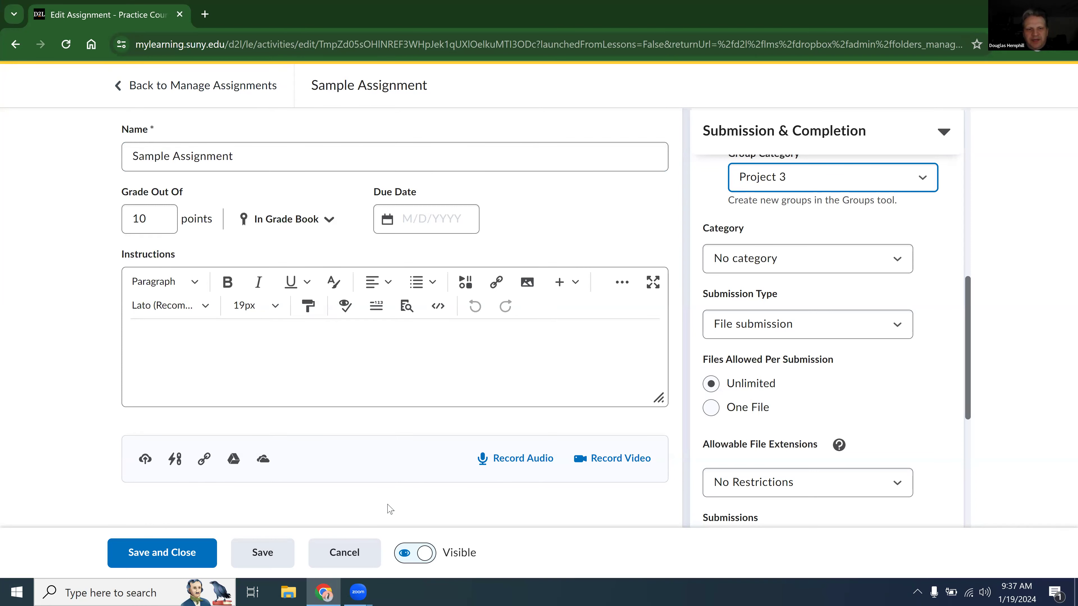
{"action": "left_click", "coordinate": [341, 552]}
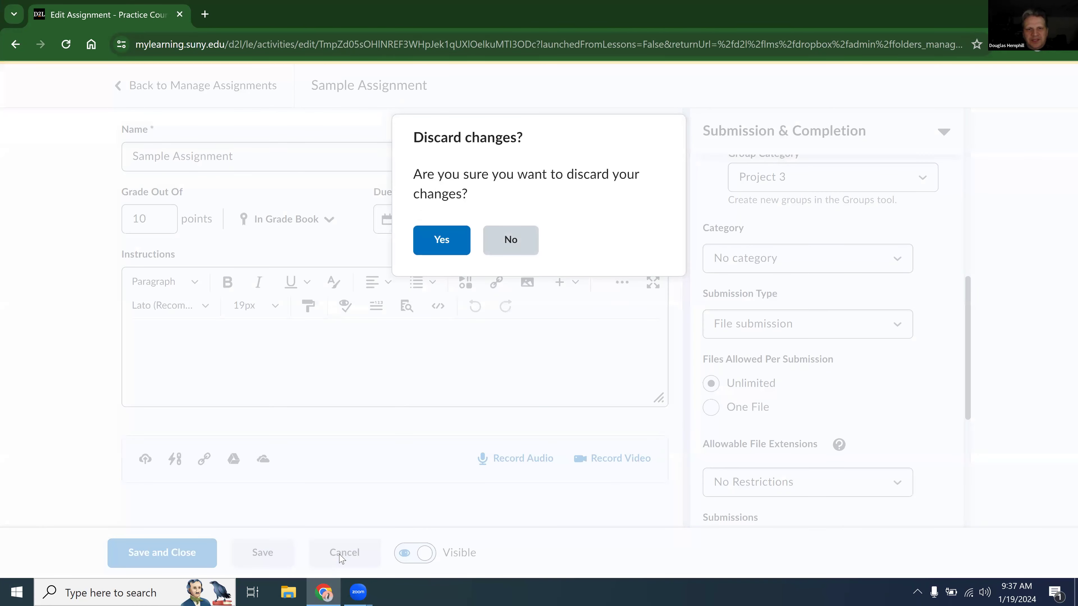
{"action": "left_click", "coordinate": [441, 240]}
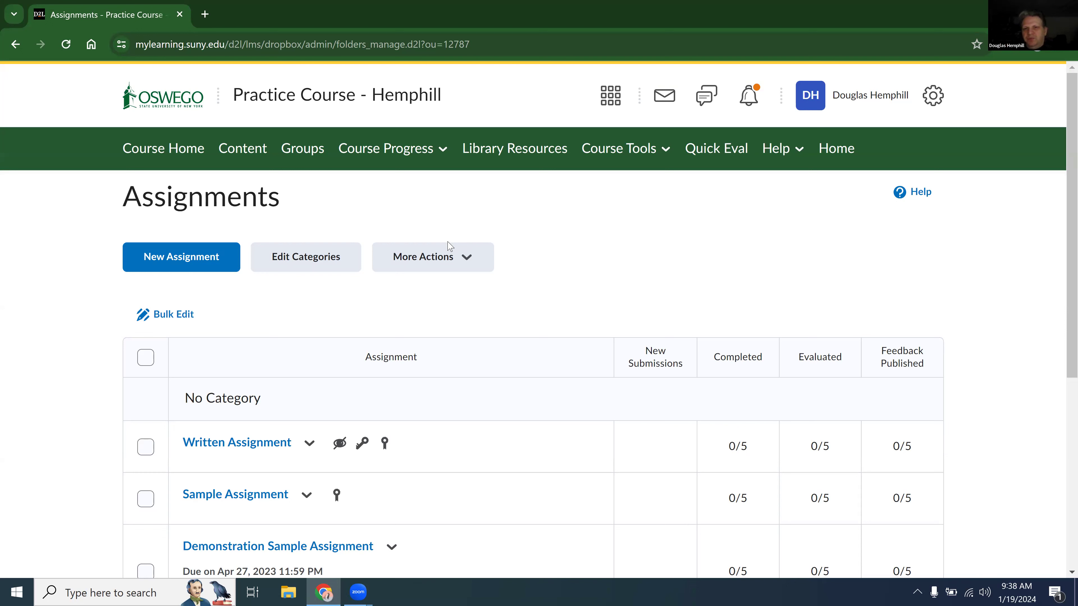
View the course as OSW - Student (Non-Cascading), examine the Module 2 content, and exit the student view.
{"action": "left_click", "coordinate": [850, 100]}
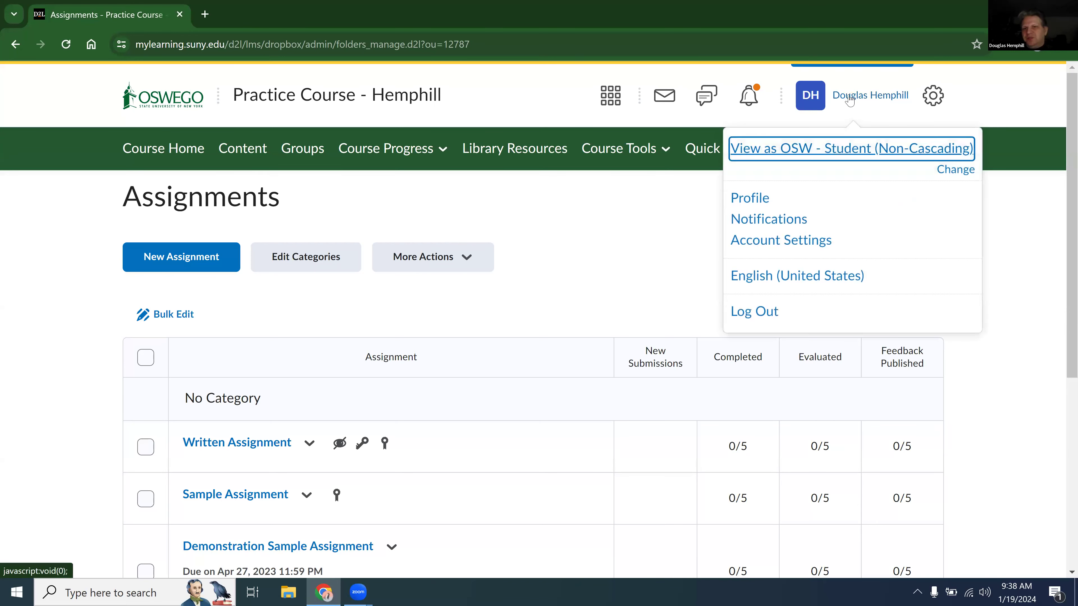
{"action": "left_click", "coordinate": [814, 149]}
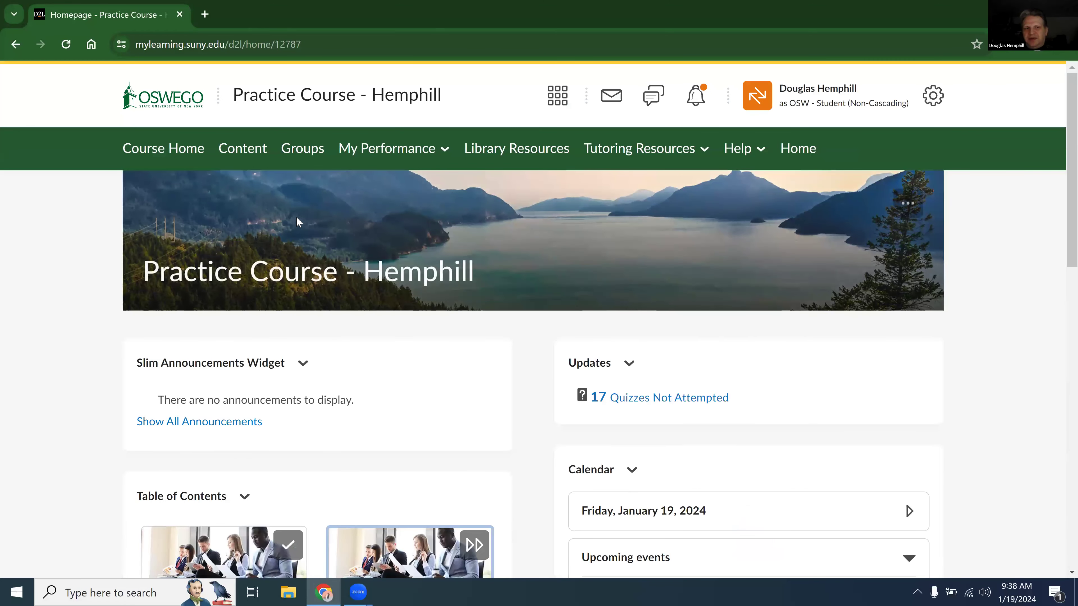
{"action": "left_click", "coordinate": [235, 154]}
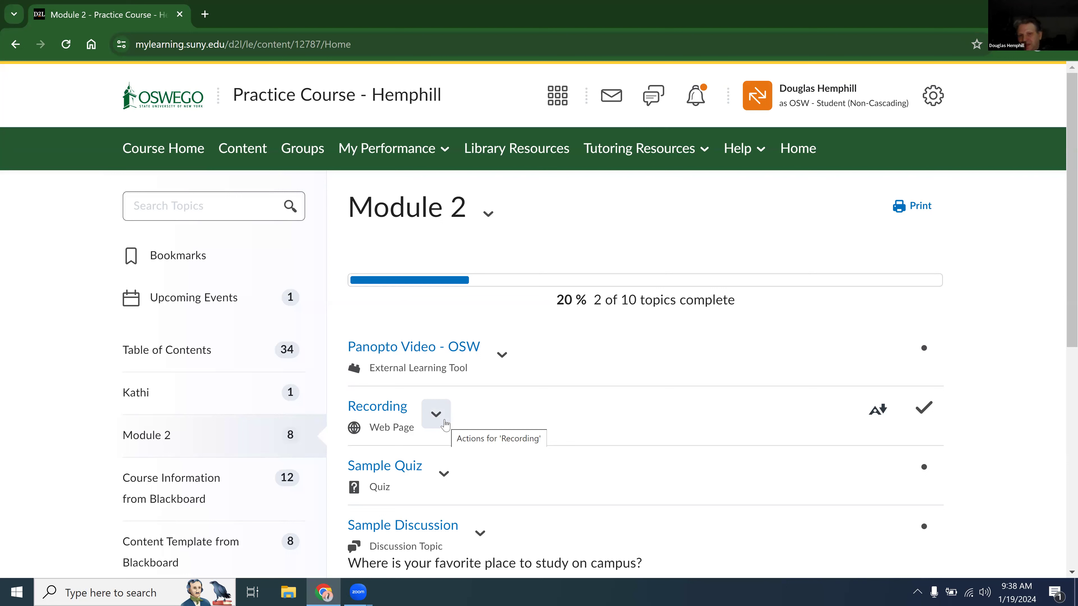
{"action": "left_click", "coordinate": [775, 111]}
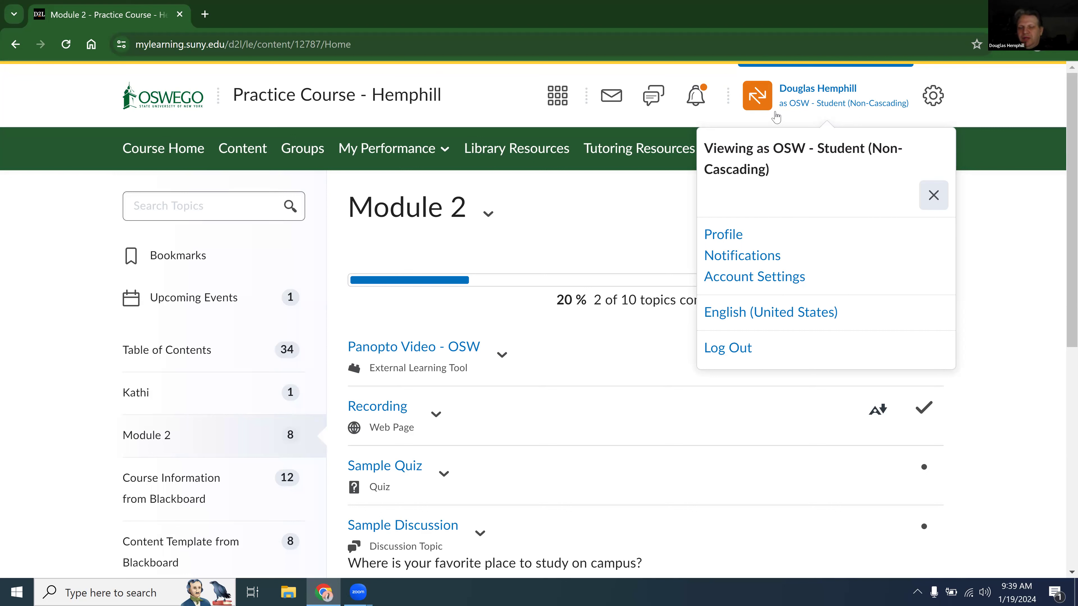
{"action": "left_click", "coordinate": [933, 195]}
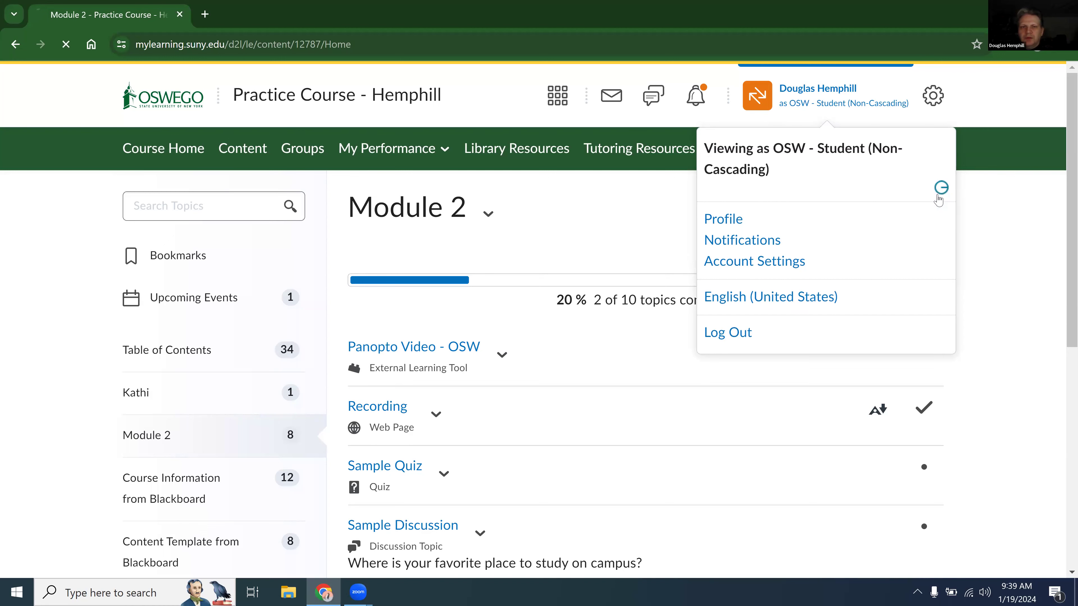